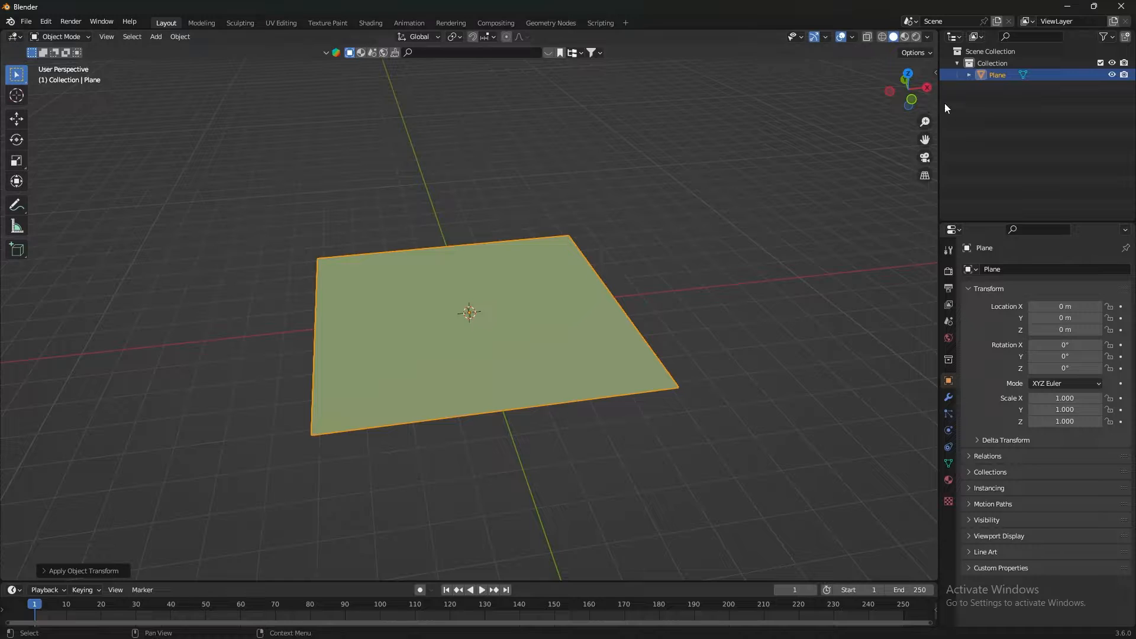
- Rotate the plane 90° about the X axis so it stands upright
{"action": "key", "text": "n"}
{"action": "left_click", "coordinate": [876, 145]}
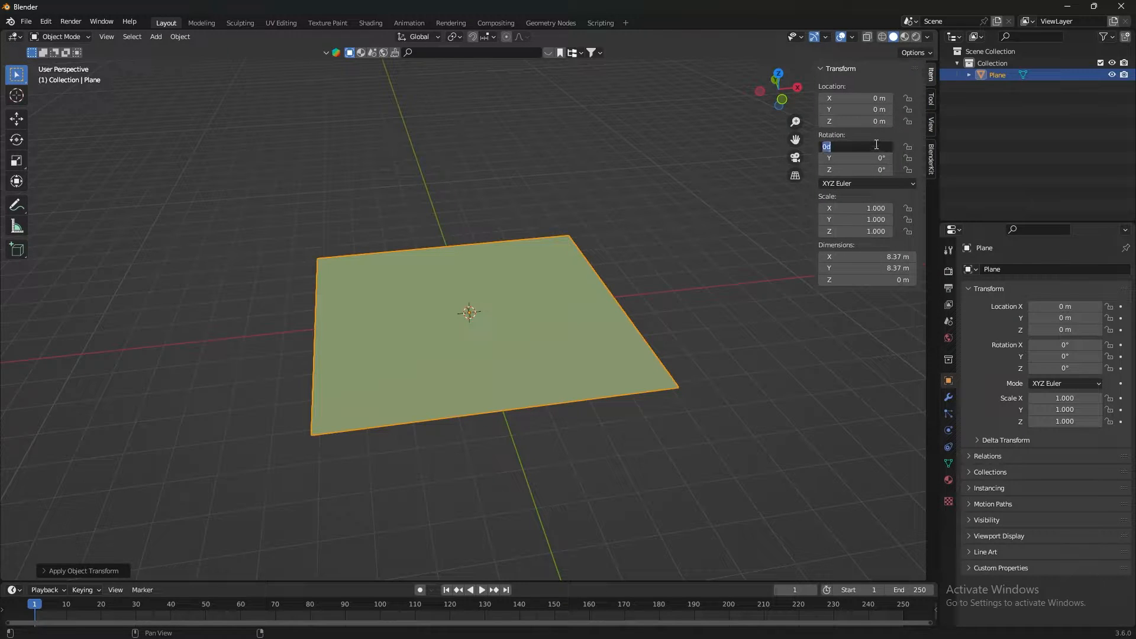
{"action": "key", "text": "Return"}
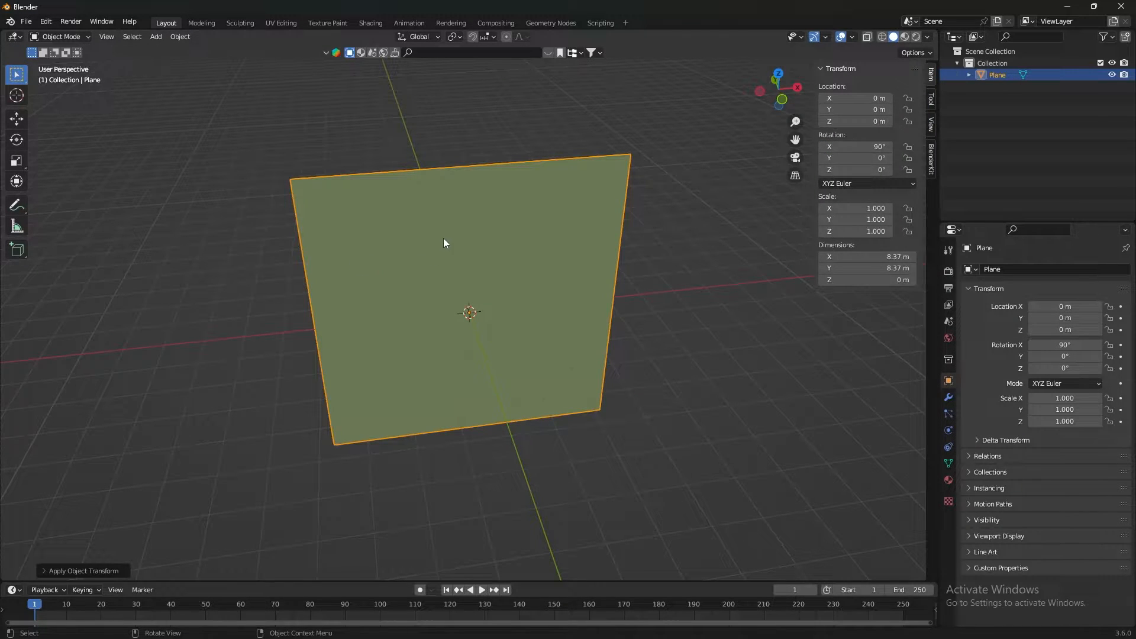
- Move the plane back along Y to about 8.44 m and raise it to 4.79 m on Z
{"action": "middle_click_drag", "start_coordinate": [445, 242], "coordinate": [496, 230]}
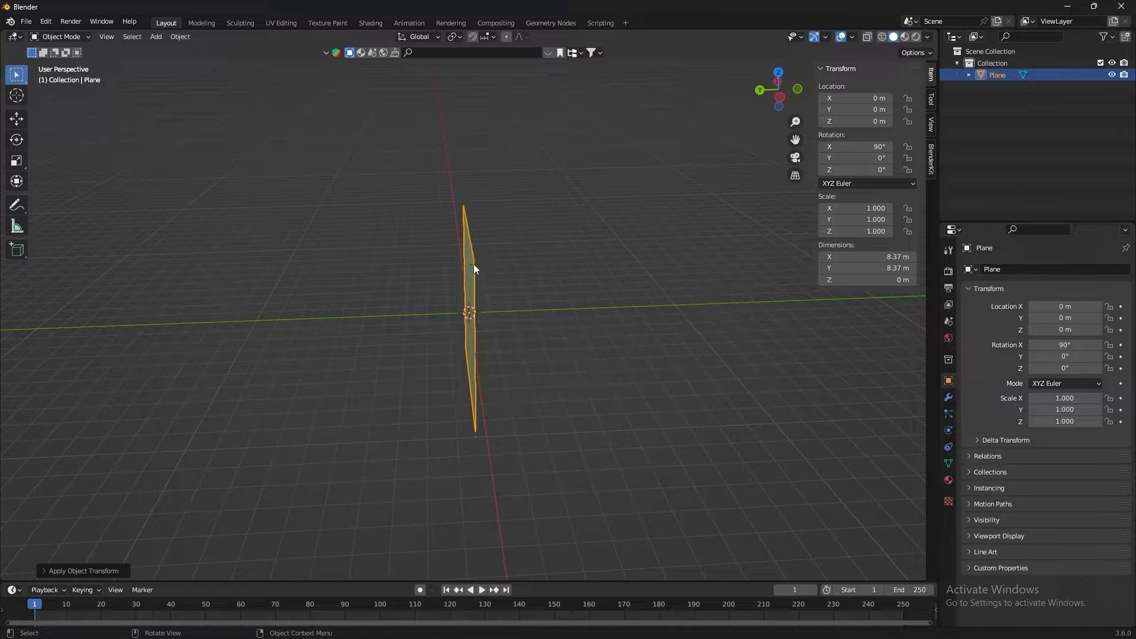
{"action": "key", "text": "g"}
{"action": "key", "text": "y"}
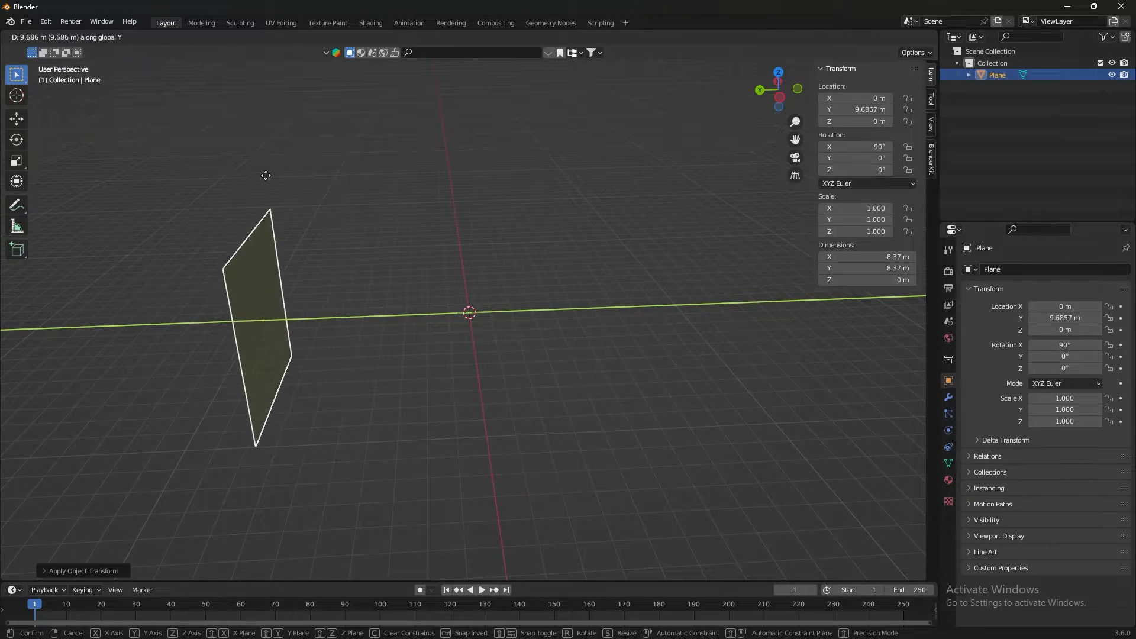
{"action": "left_click", "coordinate": [288, 167]}
{"action": "middle_click_drag", "start_coordinate": [288, 167], "coordinate": [666, 266]}
{"action": "mouse_move", "coordinate": [861, 121]}
{"action": "left_mouse_down"}
{"action": "mouse_move", "coordinate": [966, 121]}
{"action": "mouse_move", "coordinate": [864, 121]}
{"action": "left_mouse_up"}
{"action": "left_click", "coordinate": [462, 155]}
- Import the SVG file starling.svg from the Logo SVG FILES folder
{"action": "middle_click_drag", "start_coordinate": [461, 155], "coordinate": [237, 89]}
{"action": "left_click", "coordinate": [25, 23]}
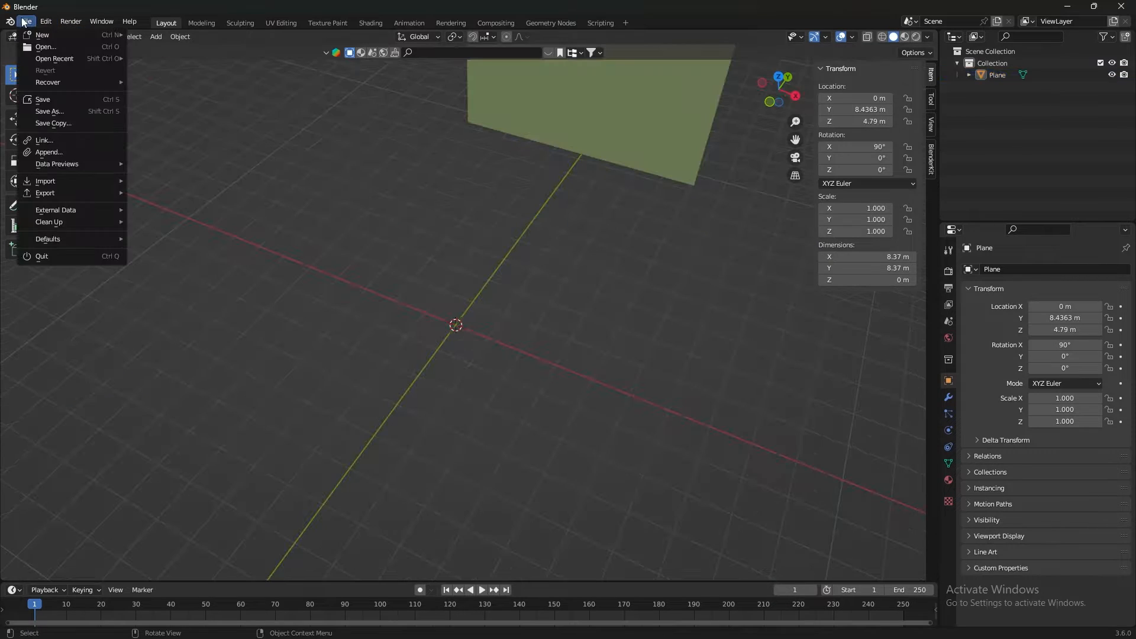
{"action": "mouse_move", "coordinate": [77, 182]}
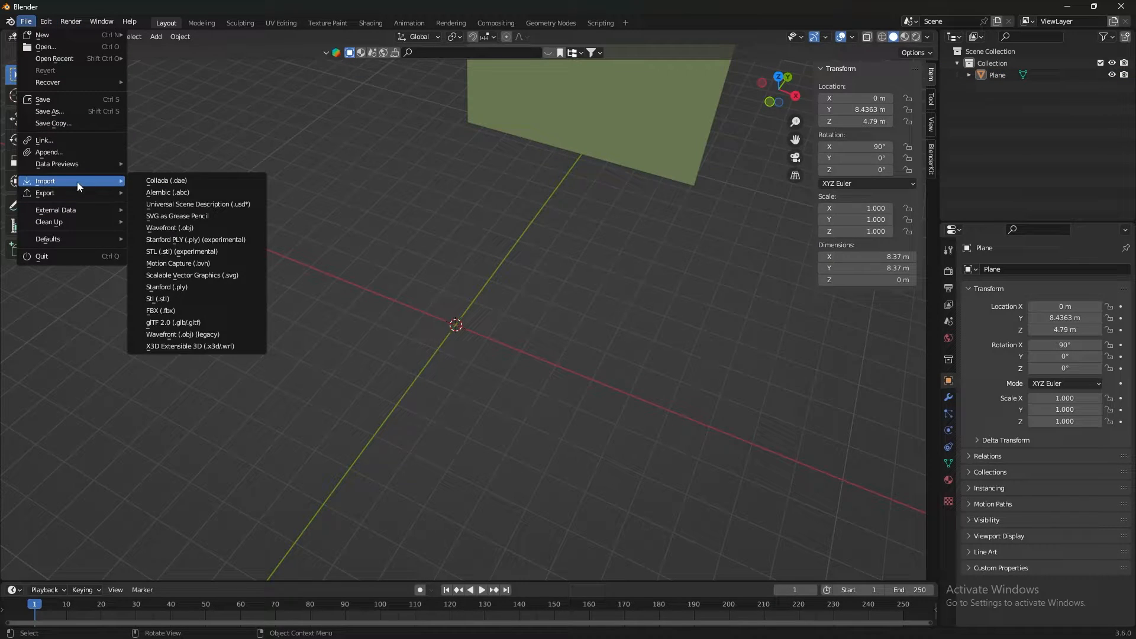
{"action": "left_click", "coordinate": [250, 277]}
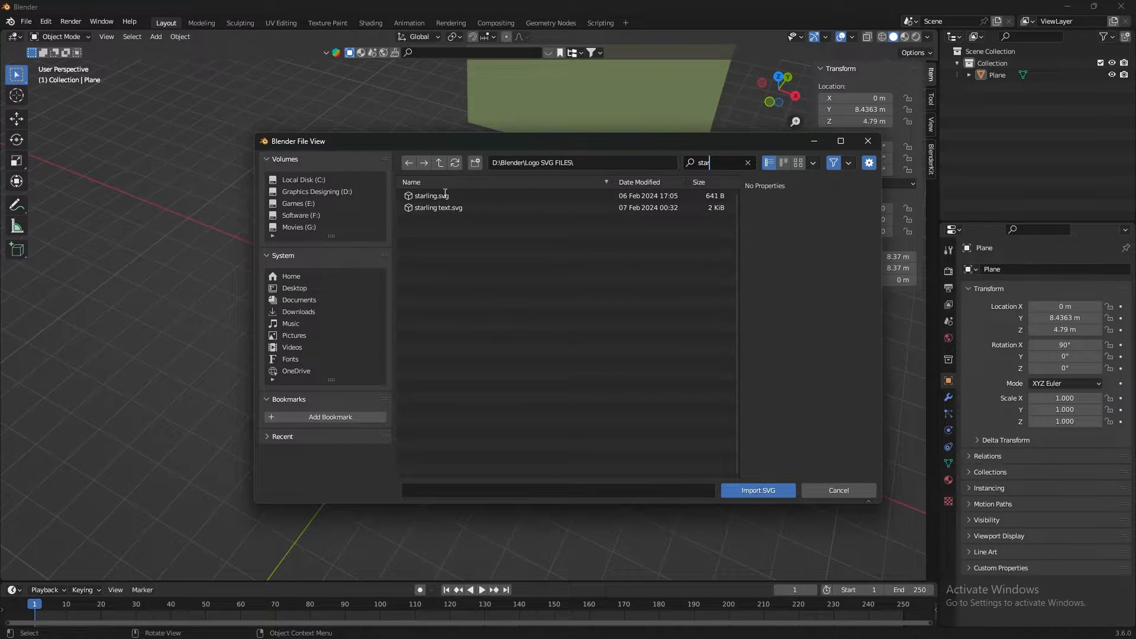
{"action": "double_click", "coordinate": [445, 195]}
- Try to join the two imported logo curves into one object
{"action": "scroll", "coordinate": [481, 346], "scroll_direction": "up", "scroll_amount": 5}
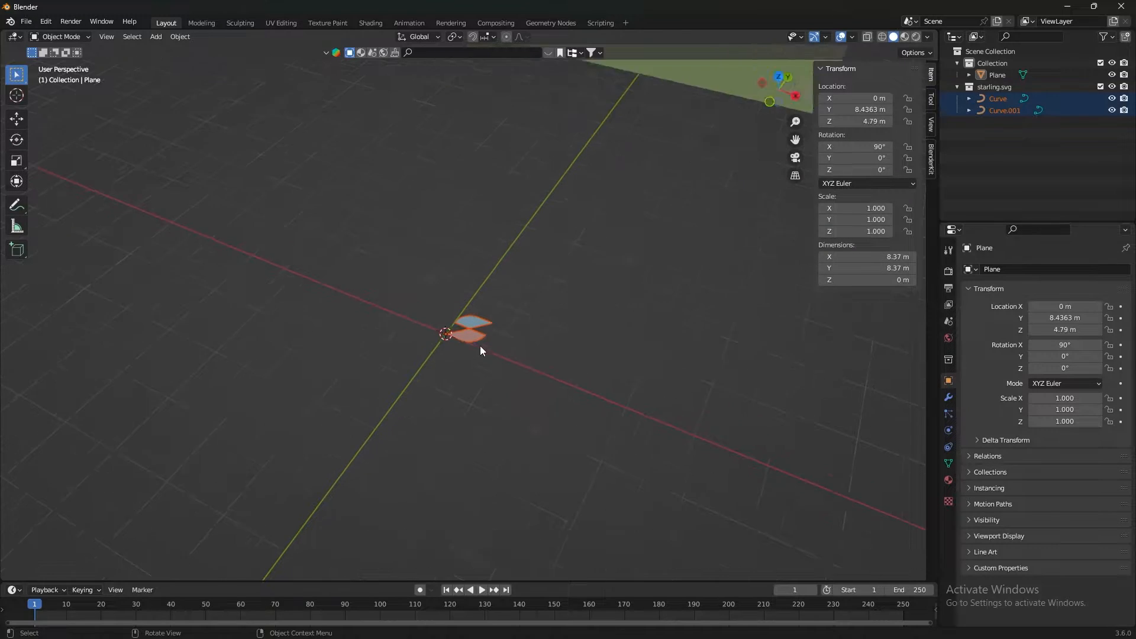
{"action": "right_click", "coordinate": [478, 342]}
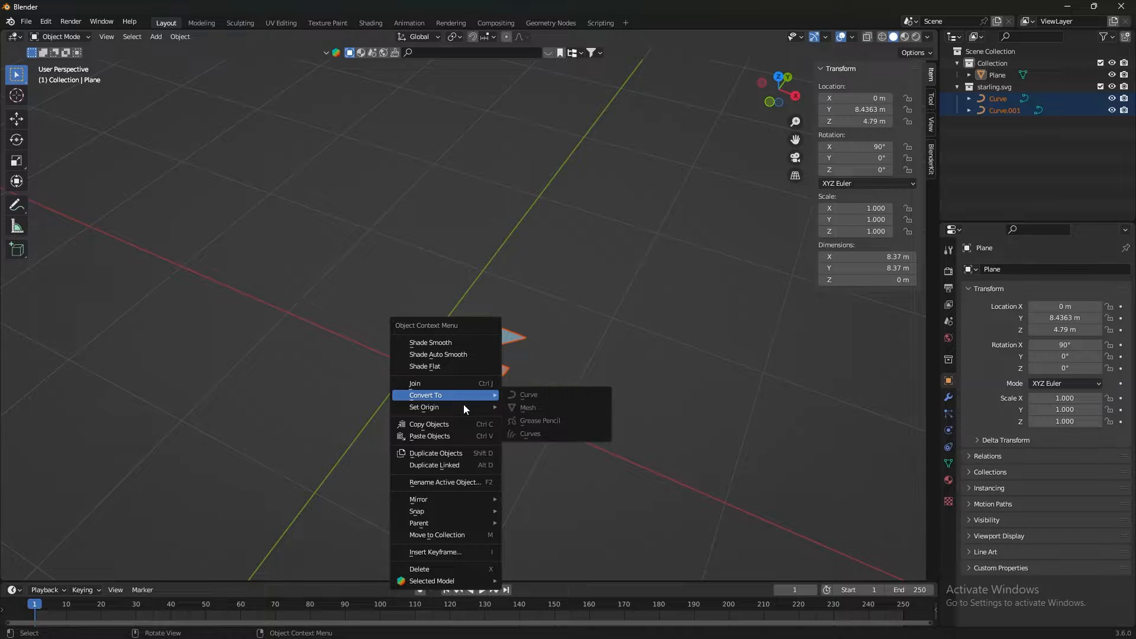
{"action": "mouse_move", "coordinate": [471, 409]}
{"action": "left_click", "coordinate": [530, 410]}
{"action": "key", "text": "ctrl+z"}
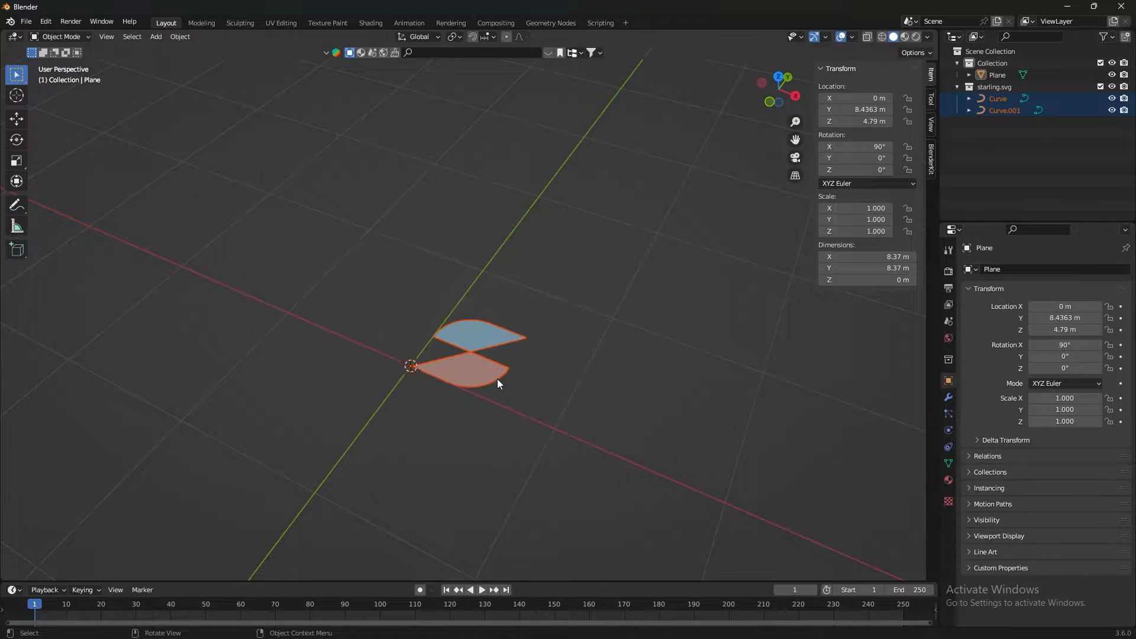
{"action": "right_click", "coordinate": [497, 373]}
{"action": "left_click", "coordinate": [437, 343]}
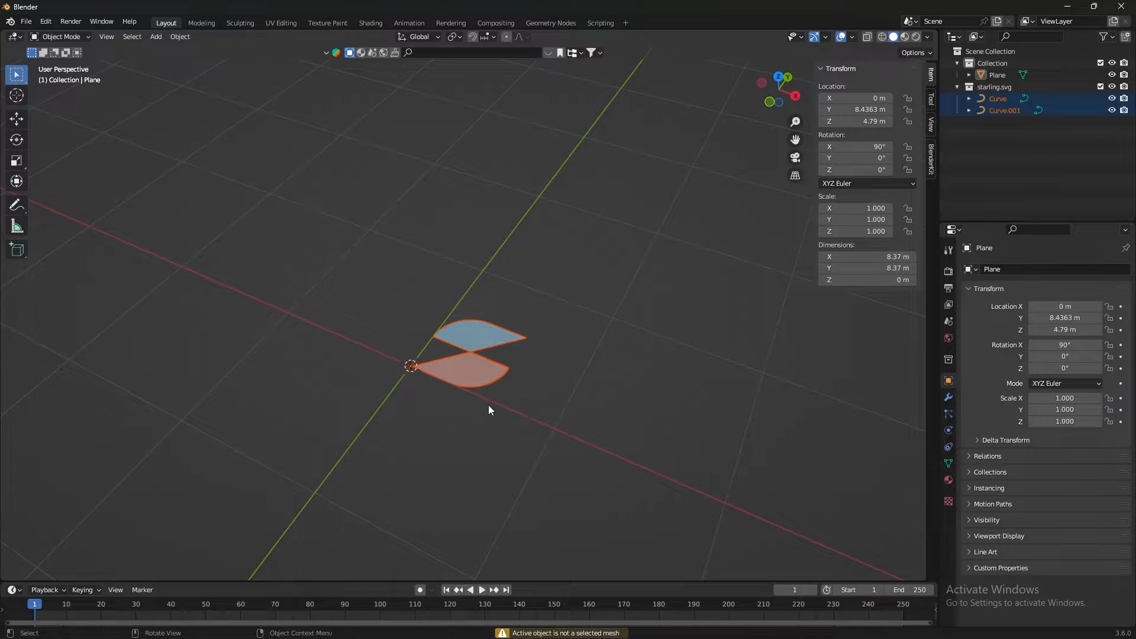
- Select both logo curves with one of them as the active object and join them into a single curve
{"action": "left_click", "coordinate": [493, 335]}
{"action": "left_click_drag", "start_coordinate": [520, 311], "coordinate": [476, 403]}
{"action": "right_click", "coordinate": [485, 356]}
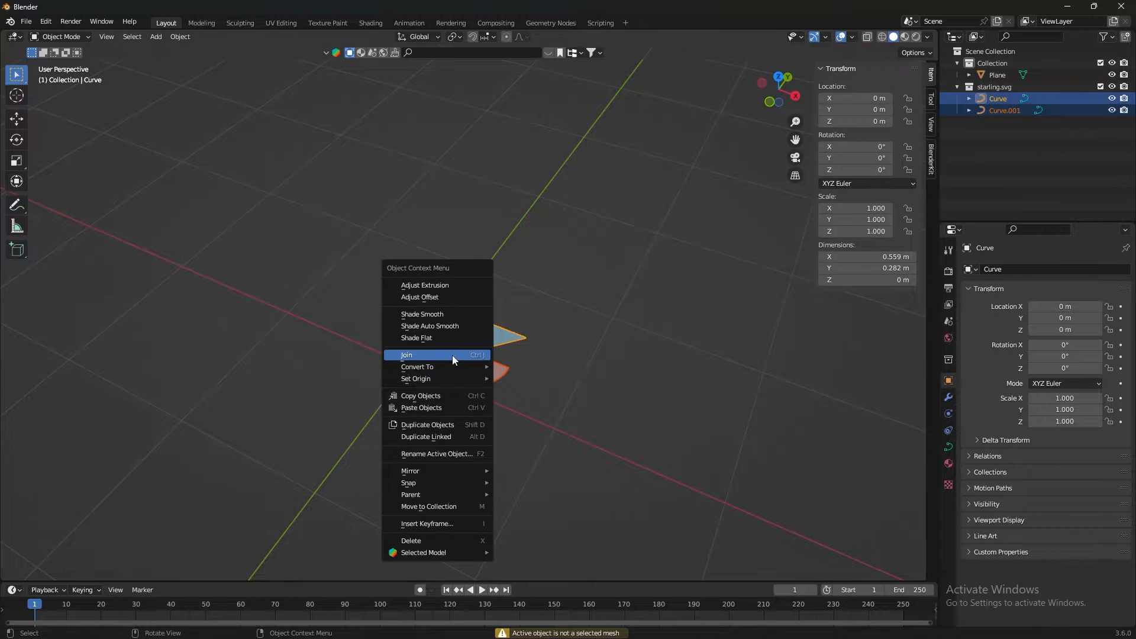
{"action": "left_click", "coordinate": [452, 355]}
- Move the joined logo curve's geometry to its origin and scale the curve up to about 2.97
{"action": "right_click", "coordinate": [485, 349]}
{"action": "mouse_move", "coordinate": [478, 410]}
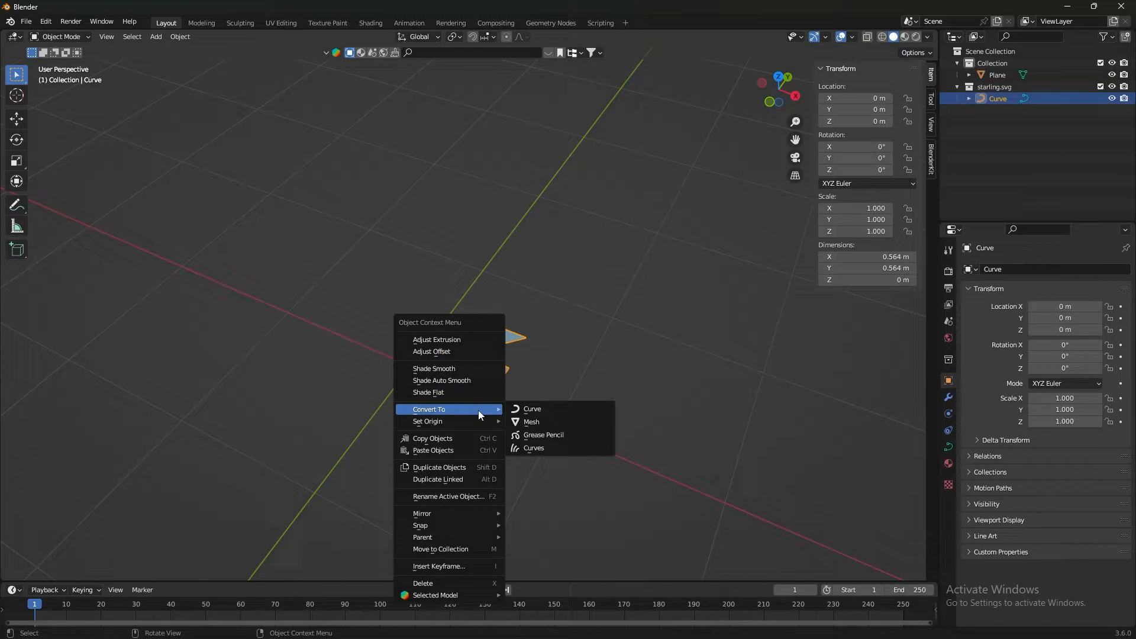
{"action": "left_click", "coordinate": [539, 420]}
{"action": "key", "text": "s"}
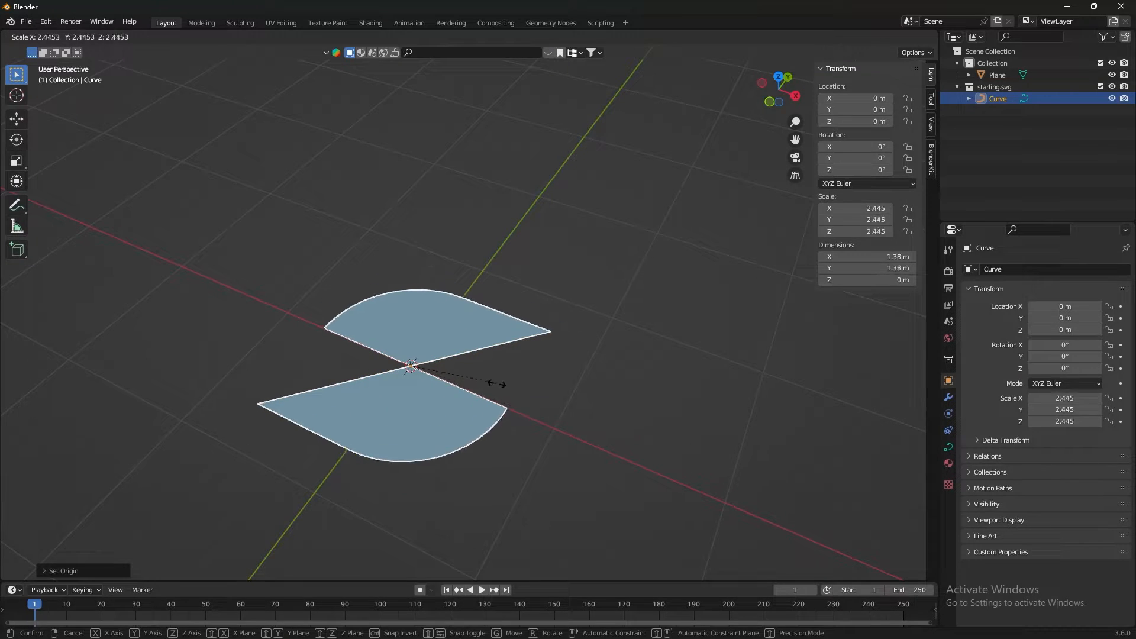
{"action": "left_click", "coordinate": [514, 328]}
- Copy the plane's Z location and set the logo curve's Z location to the same 4.79 m
{"action": "scroll", "coordinate": [521, 329], "scroll_direction": "down", "scroll_amount": 8}
{"action": "middle_click_drag", "start_coordinate": [524, 331], "coordinate": [553, 161]}
{"action": "left_click", "coordinate": [552, 161]}
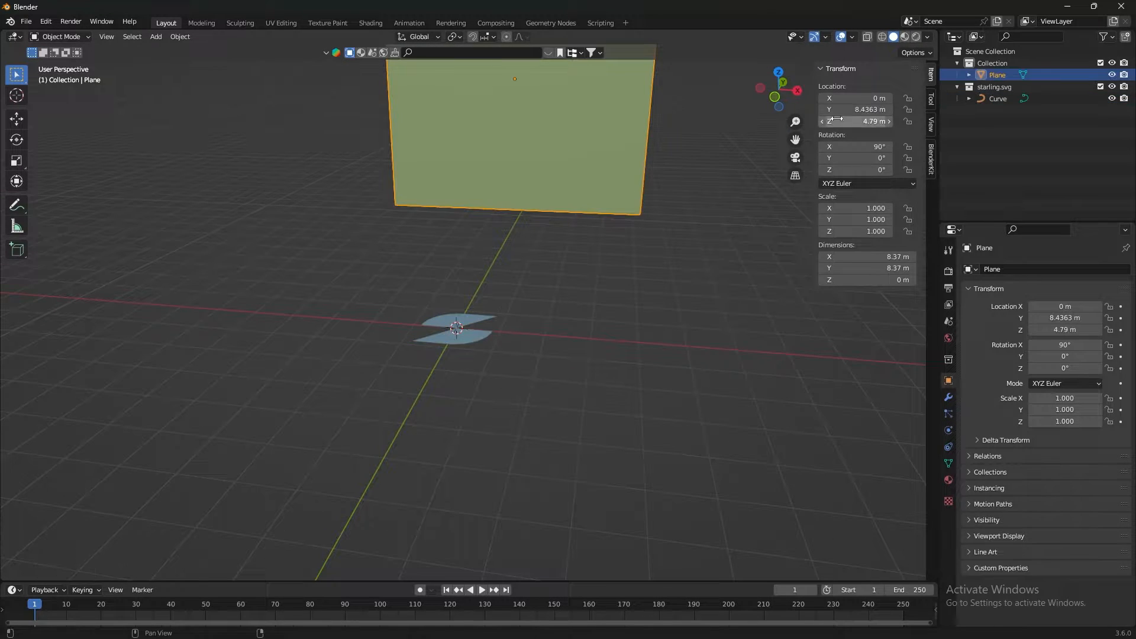
{"action": "left_click", "coordinate": [836, 119]}
{"action": "key", "text": "Return"}
{"action": "left_click_drag", "start_coordinate": [591, 279], "coordinate": [408, 378]}
{"action": "left_click", "coordinate": [486, 333]}
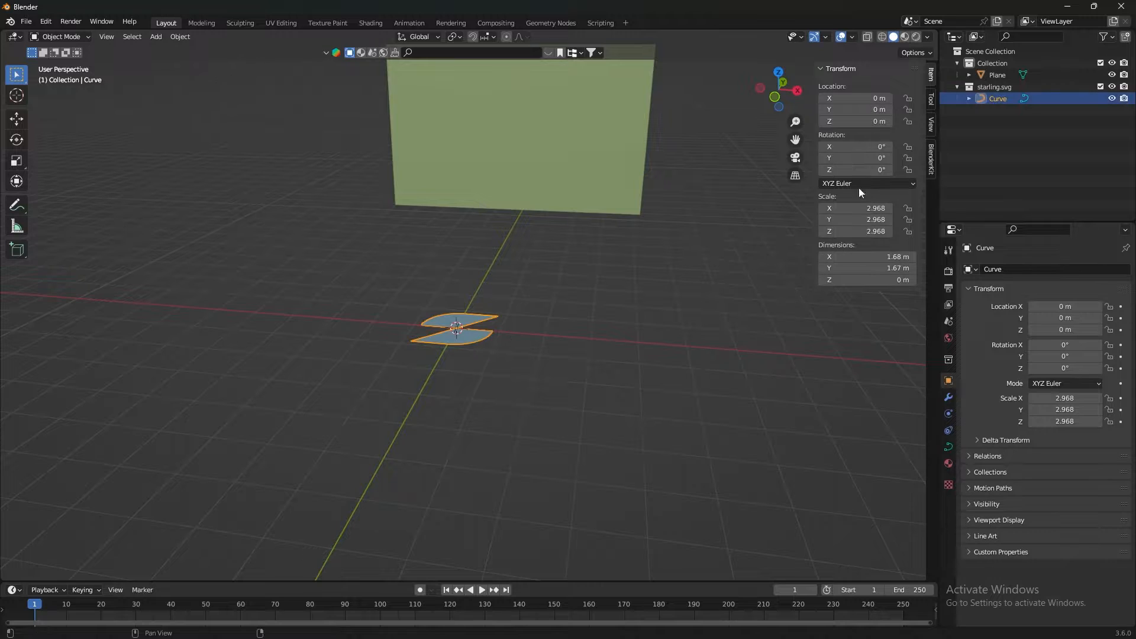
{"action": "key", "text": "Return"}
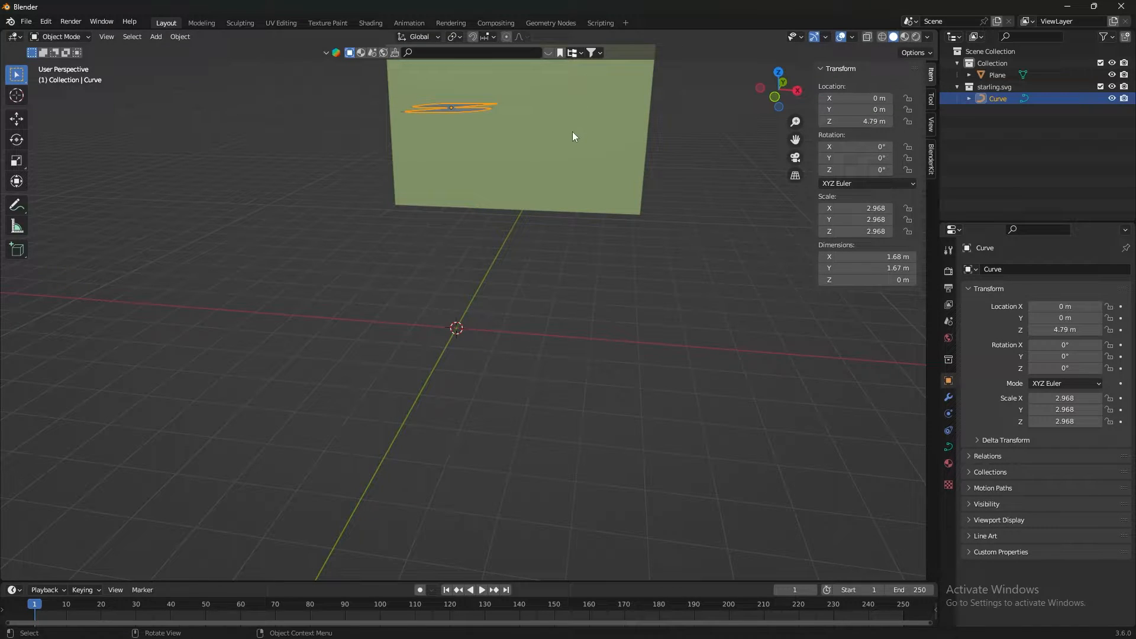
{"action": "middle_click_drag", "start_coordinate": [573, 137], "coordinate": [611, 205]}
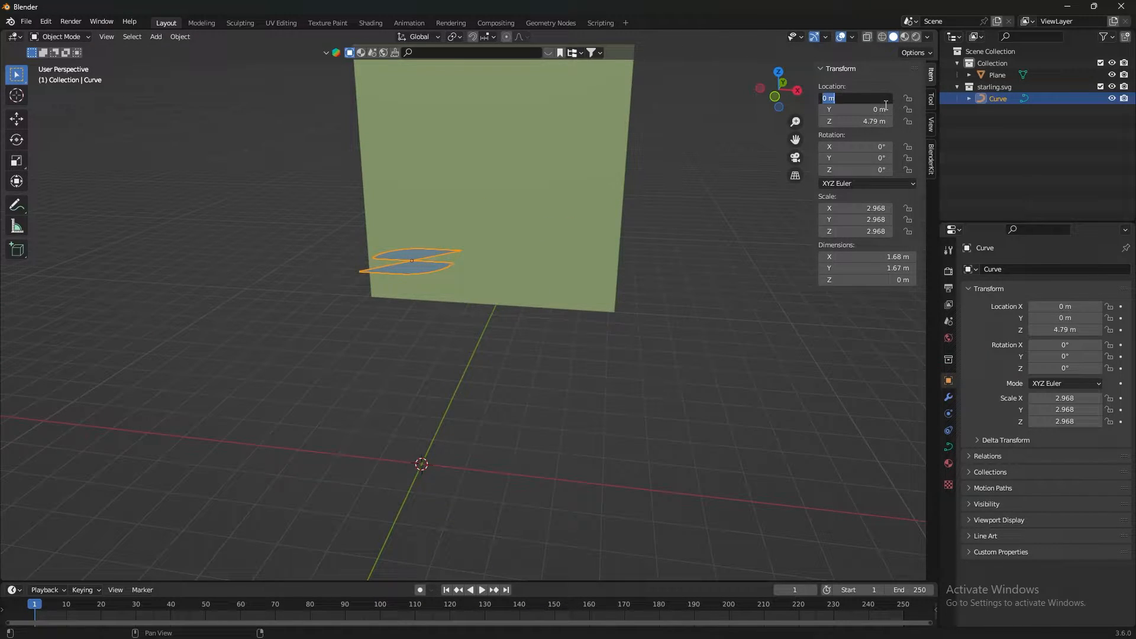
{"action": "type", "text": "90"}
{"action": "key", "text": "Return"}
{"action": "key", "text": "ctrl+z"}
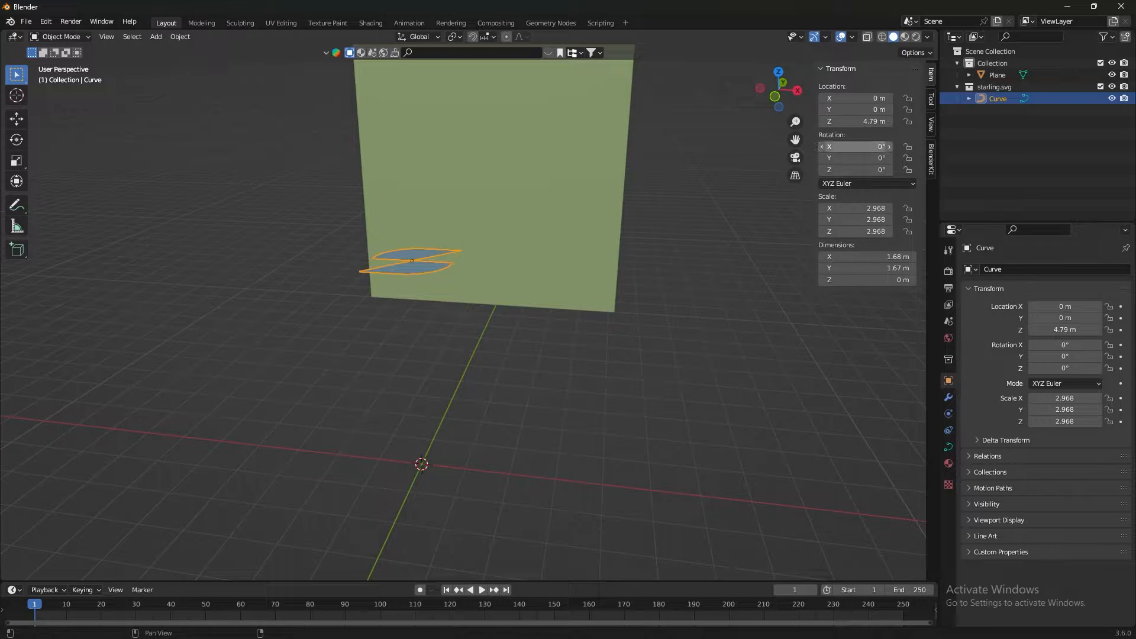
- Rotate the logo curve 90° about the X axis and enlarge it to a scale of about 3.64
{"action": "left_click", "coordinate": [890, 148]}
{"action": "type", "text": "90"}
{"action": "key", "text": "Return"}
{"action": "middle_click_drag", "start_coordinate": [580, 332], "coordinate": [492, 270]}
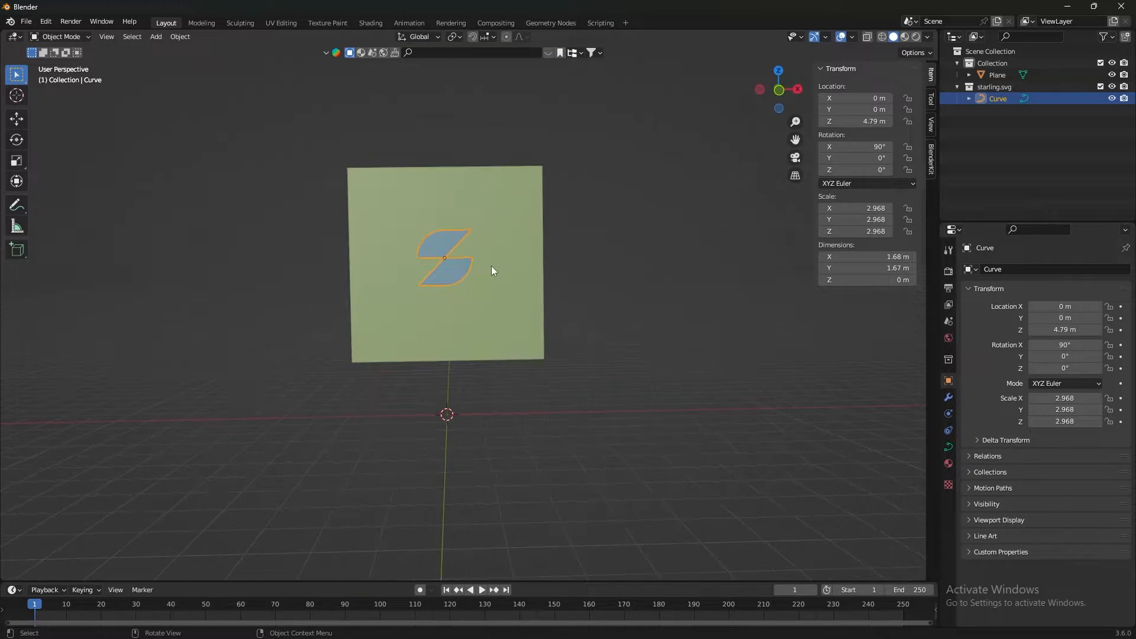
{"action": "key", "text": "s"}
{"action": "left_click", "coordinate": [503, 272]}
- Apply the scale transform to the logo curve
{"action": "scroll", "coordinate": [503, 273], "scroll_direction": "up", "scroll_amount": 2}
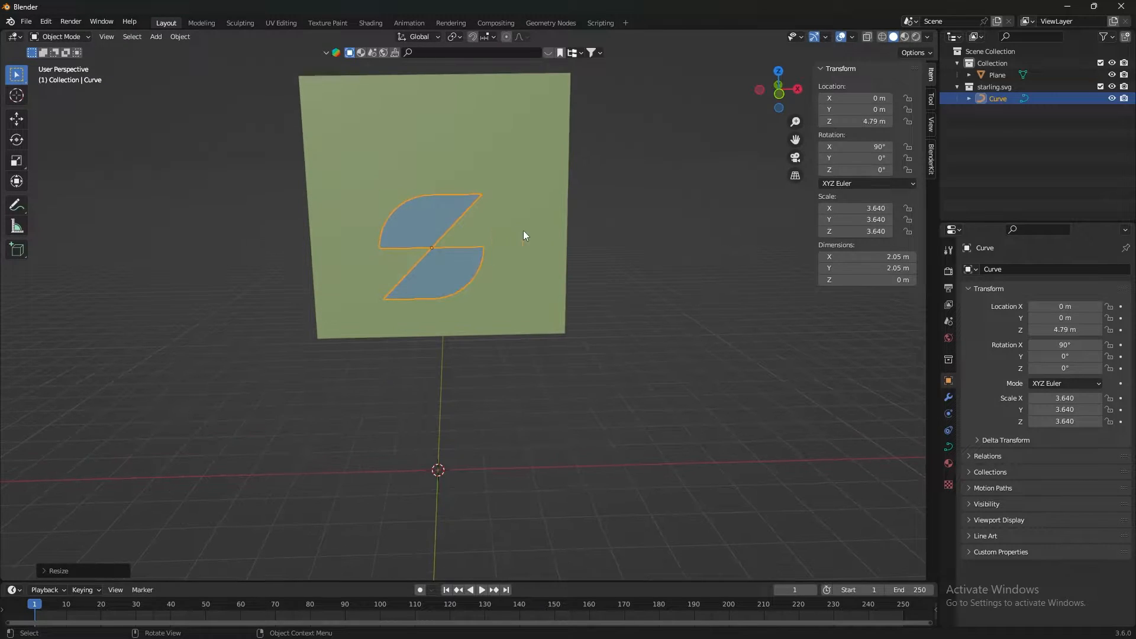
{"action": "left_click", "coordinate": [180, 37]}
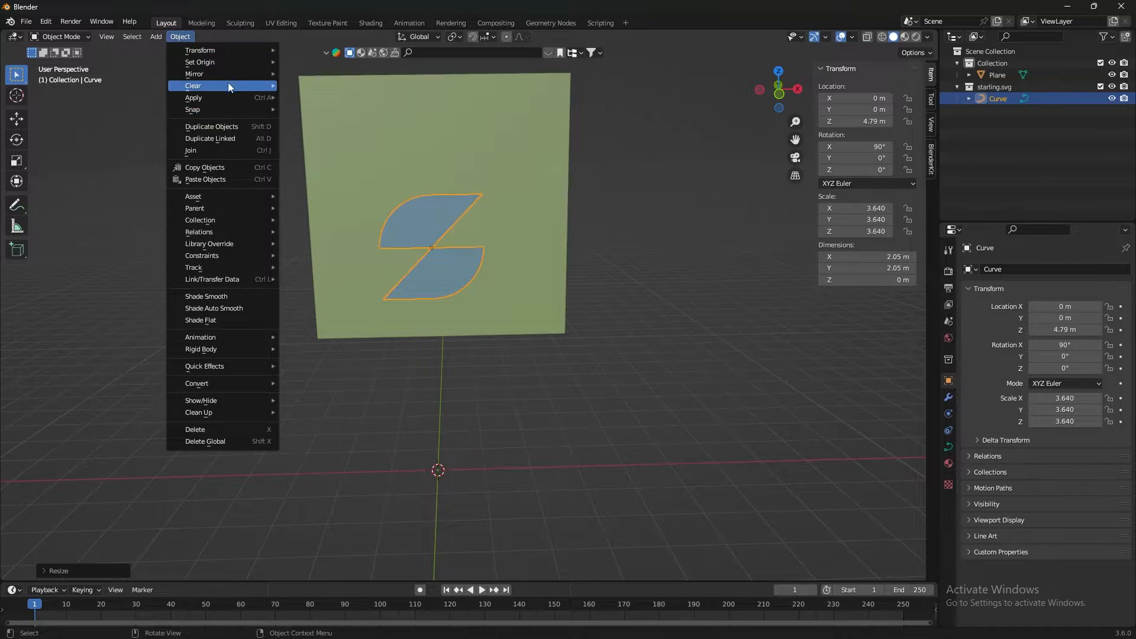
{"action": "mouse_move", "coordinate": [201, 98]}
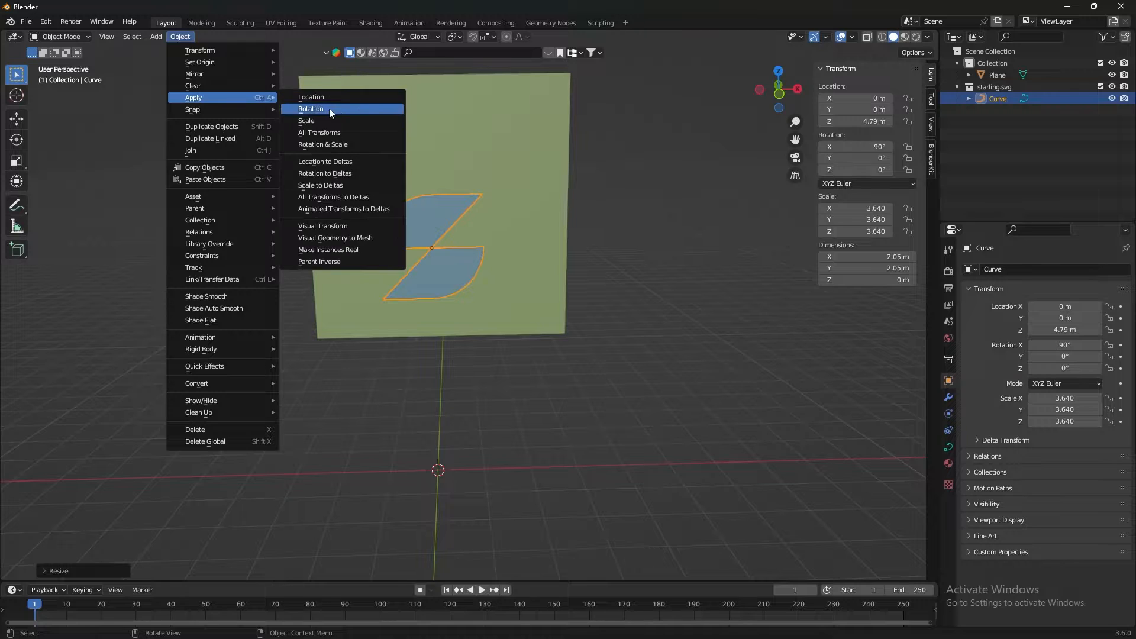
{"action": "left_click", "coordinate": [307, 111]}
- Add a camera at the world origin
{"action": "middle_click_drag", "start_coordinate": [547, 240], "coordinate": [578, 171]}
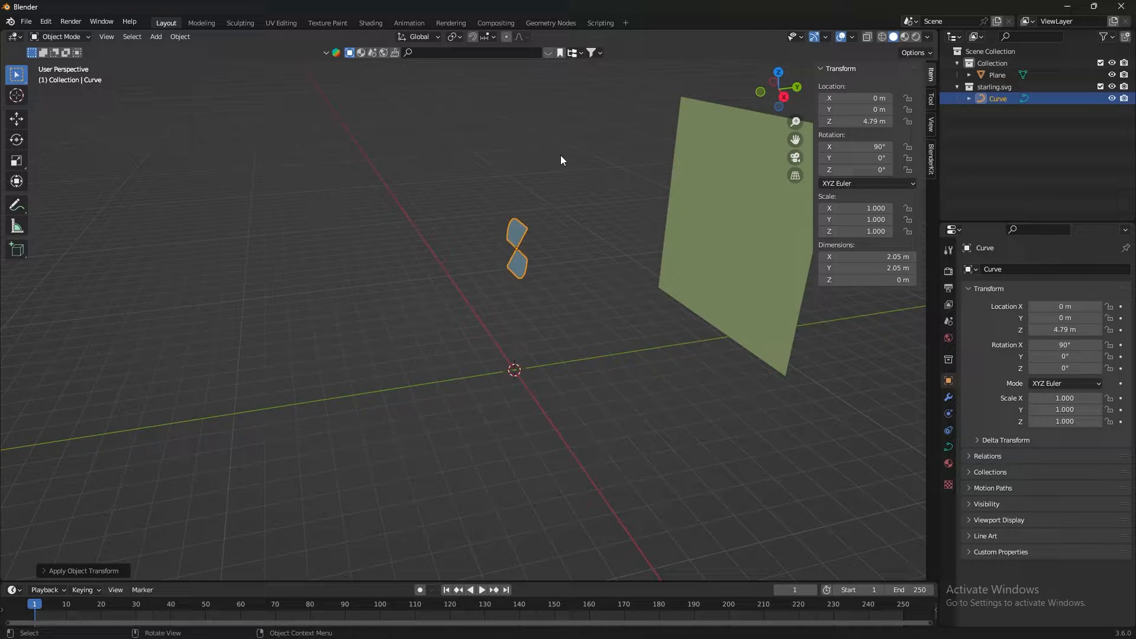
{"action": "key", "text": "shift+a"}
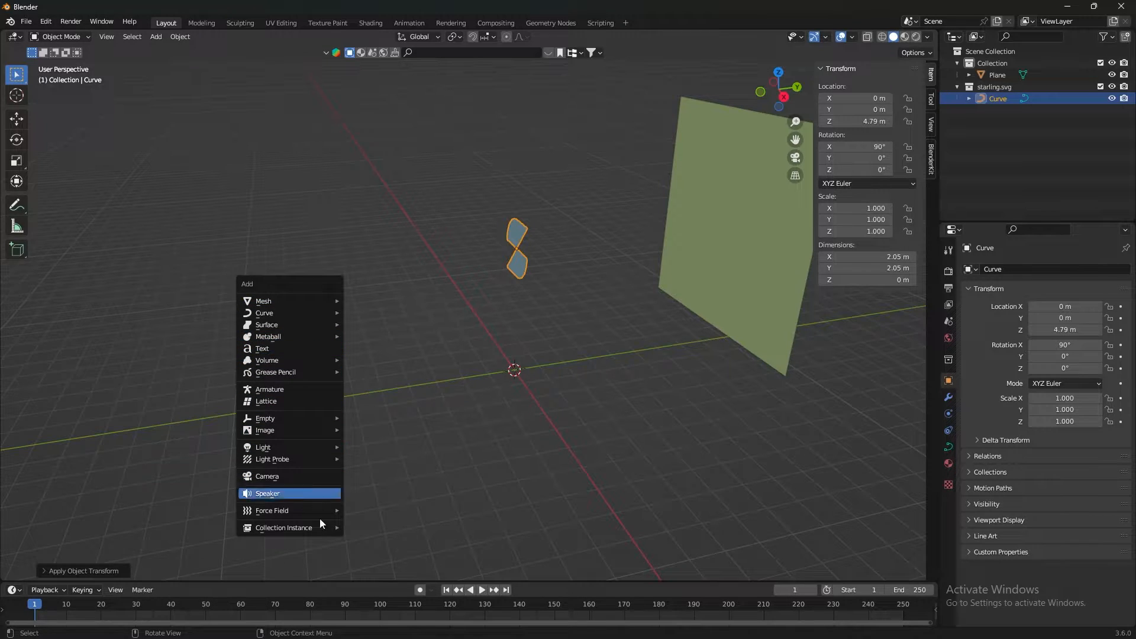
{"action": "left_click", "coordinate": [303, 478]}
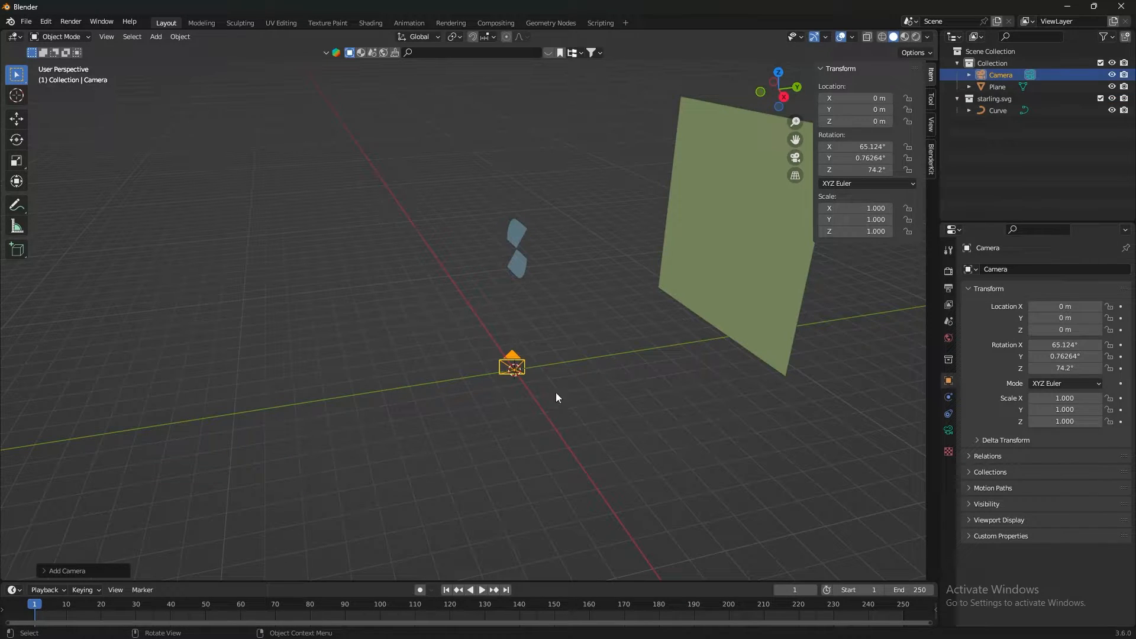
- Set the camera's rotation to 0° on the X, Y and Z axes
{"action": "left_click", "coordinate": [867, 159]}
{"action": "type", "text": "0"}
{"action": "key", "text": "Return"}
{"action": "left_click", "coordinate": [857, 147]}
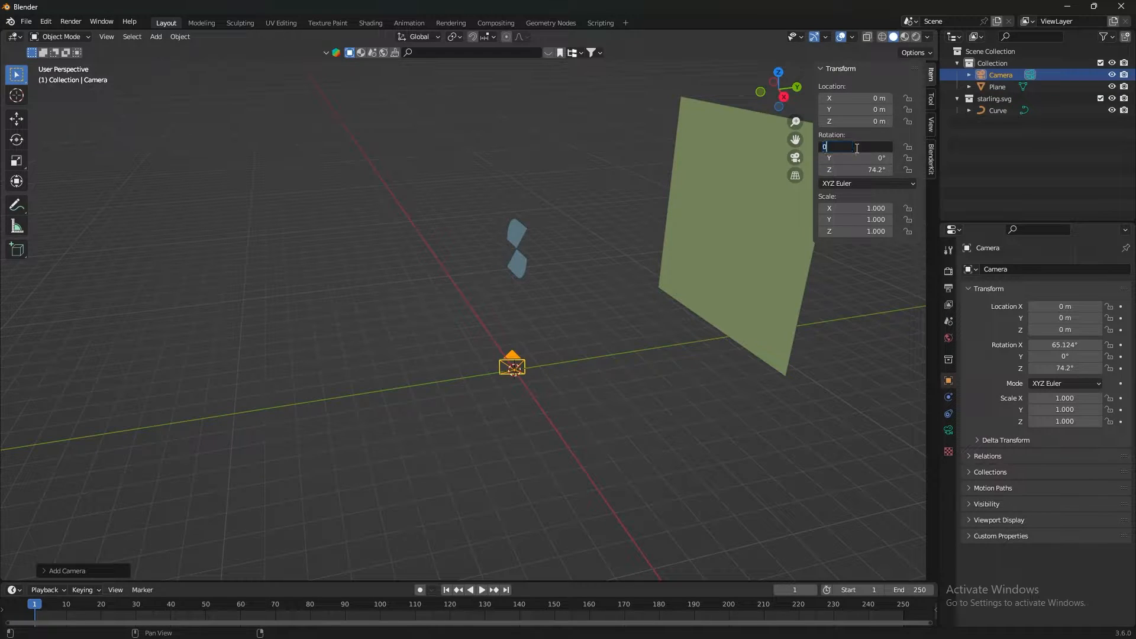
{"action": "type", "text": "0"}
{"action": "key", "text": "Return"}
{"action": "type", "text": "01d"}
{"action": "key", "text": "Return"}
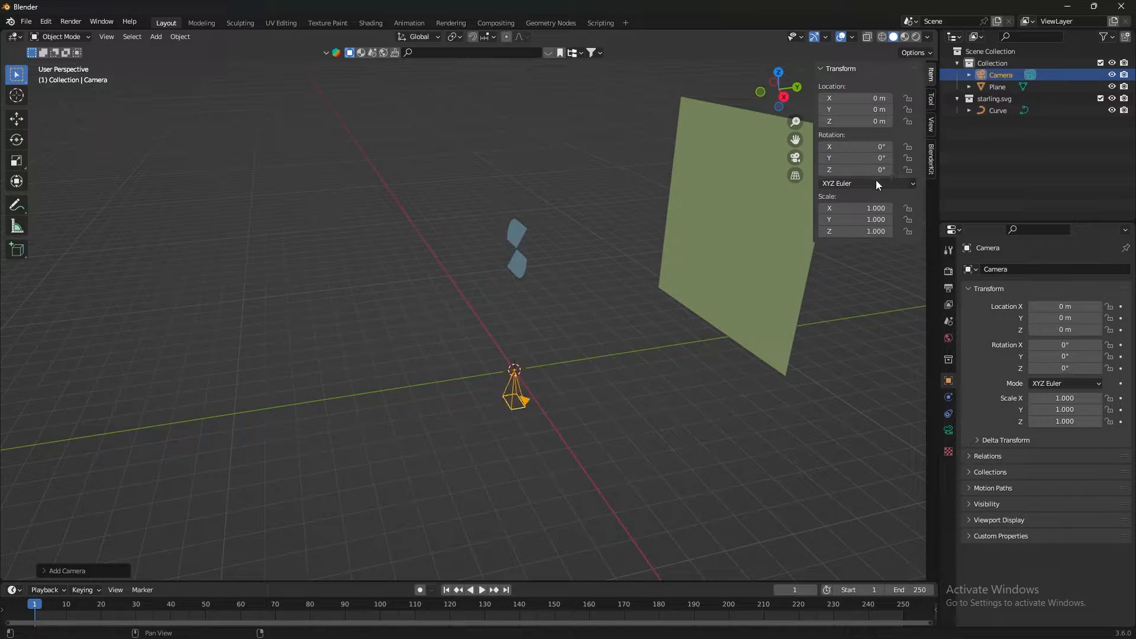
- Set the camera's Z location to 4.79 m and its X rotation to 90° so it faces the plane
{"action": "key", "text": "super+v"}
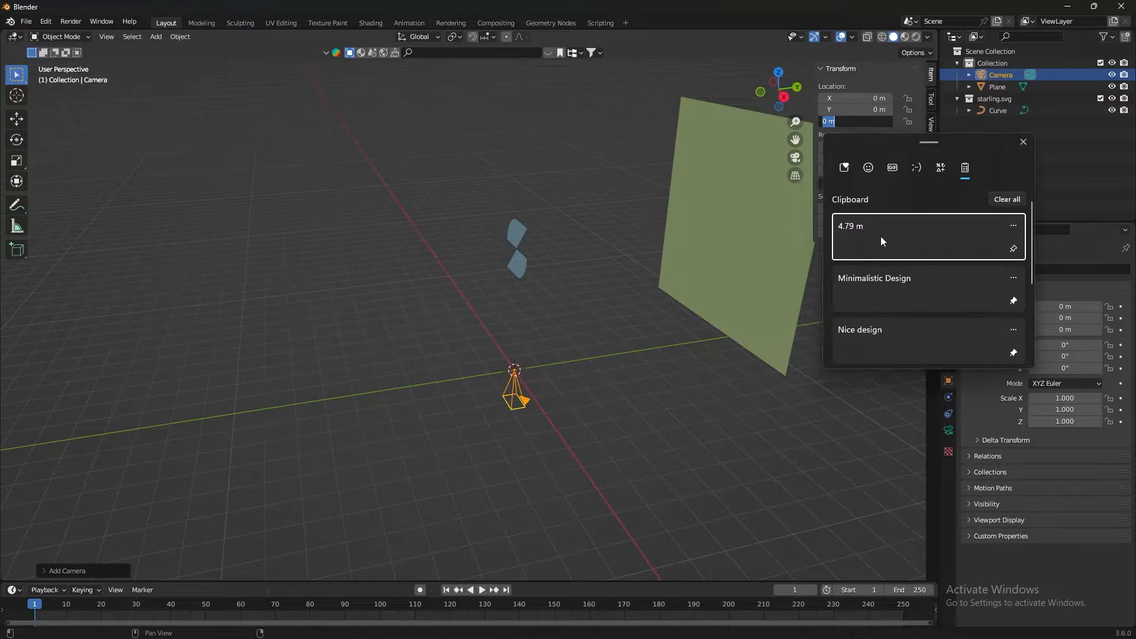
{"action": "key", "text": "Return"}
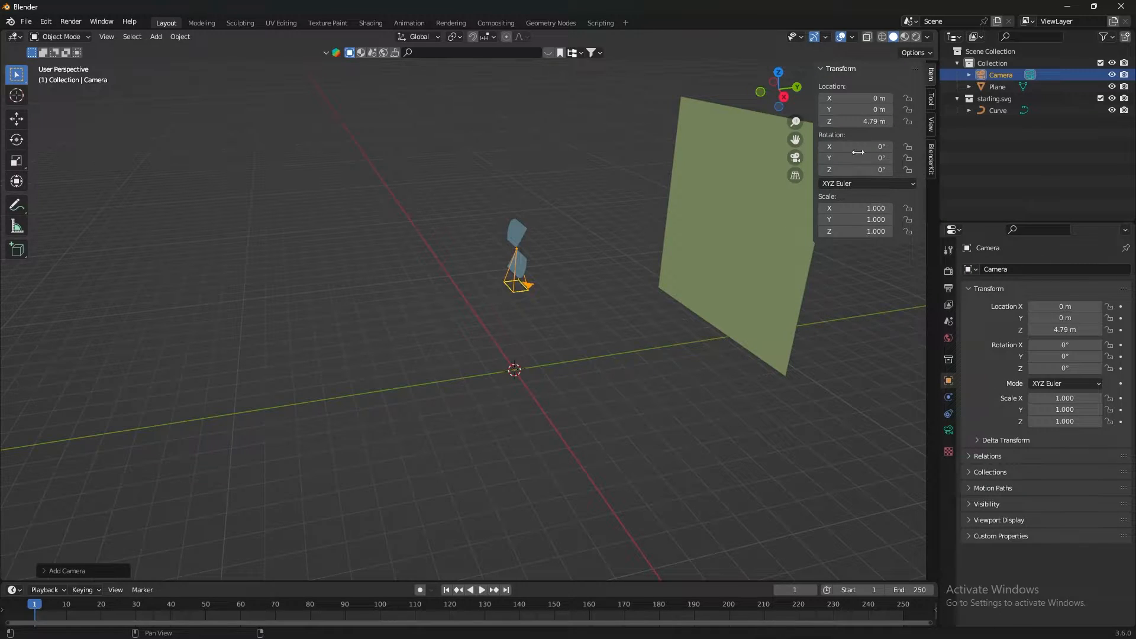
{"action": "left_click_drag", "start_coordinate": [882, 147], "coordinate": [916, 147]}
{"action": "left_click", "coordinate": [879, 146]}
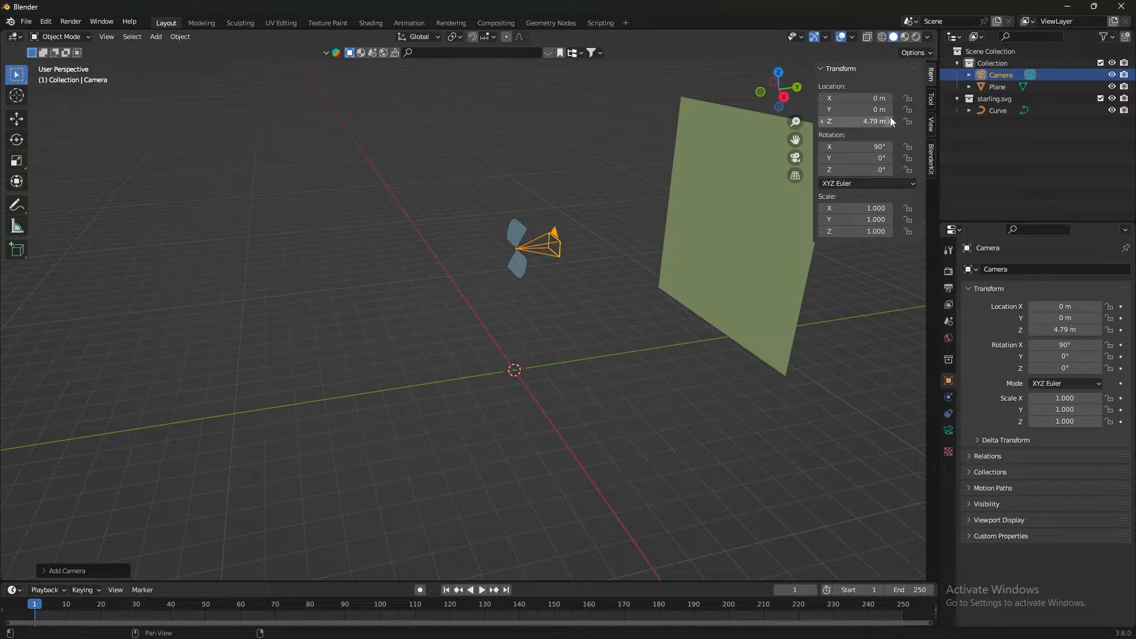
- Pull the camera back along Y to about -11.06 m, framing the logo and plane in camera view
{"action": "left_click_drag", "start_coordinate": [861, 110], "coordinate": [750, 109]}
{"action": "middle_click_drag", "start_coordinate": [656, 299], "coordinate": [597, 280]}
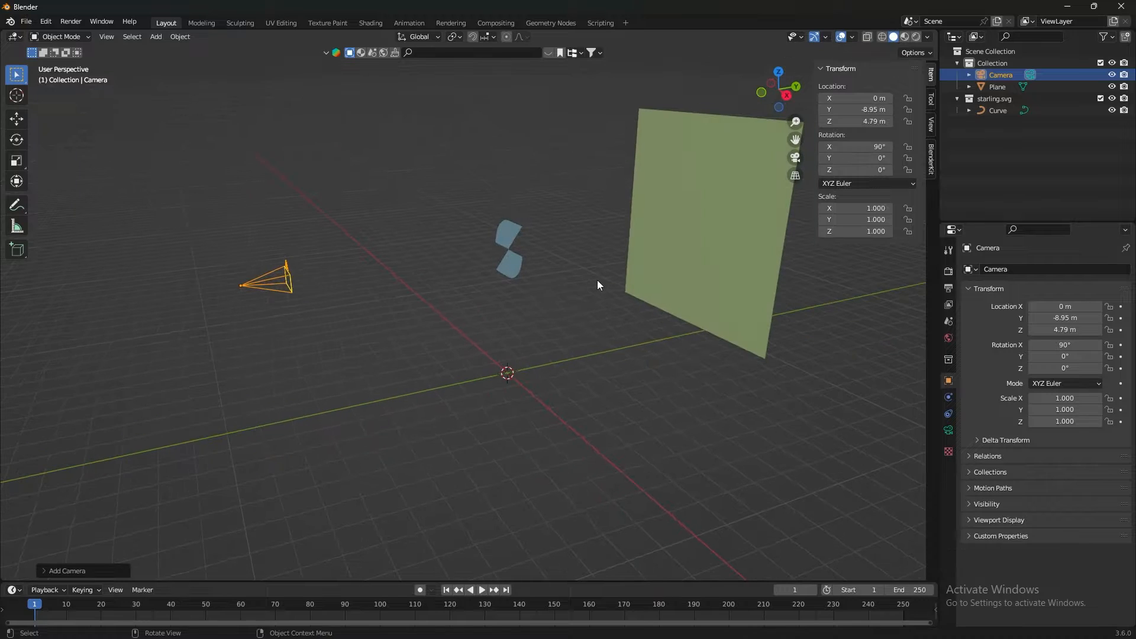
{"action": "key", "text": "KP_0"}
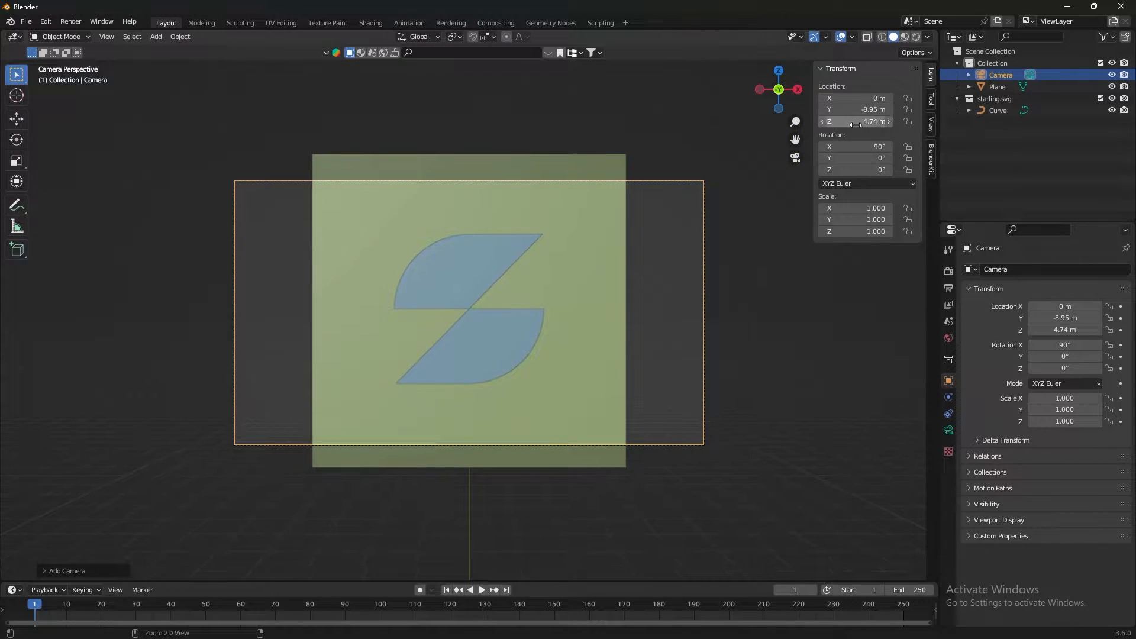
{"action": "left_click_drag", "start_coordinate": [857, 109], "coordinate": [830, 109]}
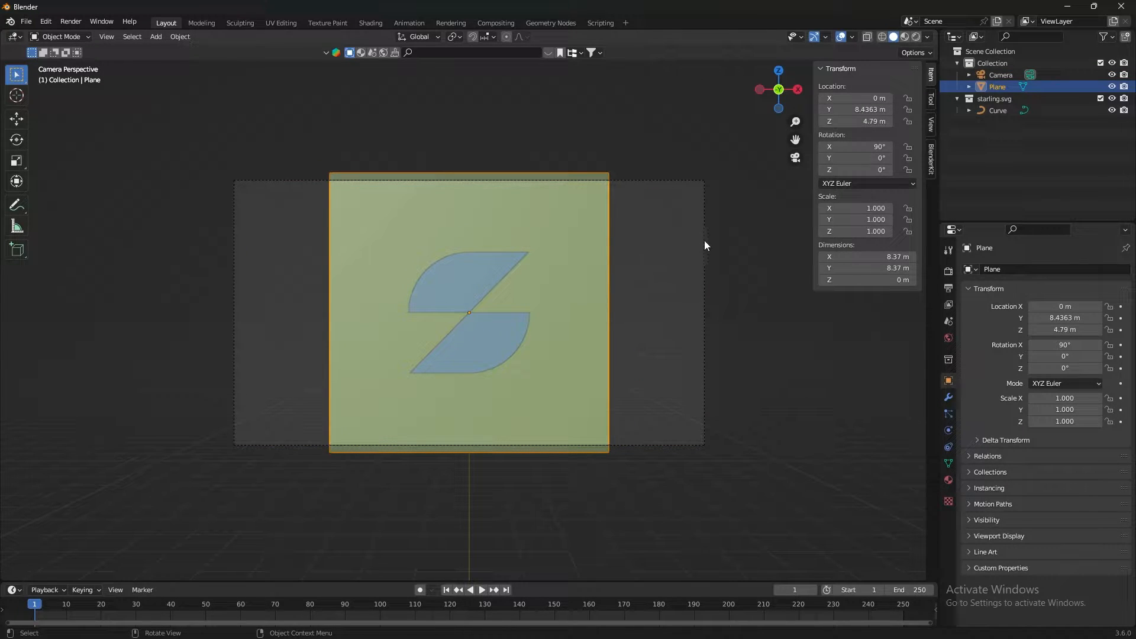
- Set the output resolution to 2000 px wide by 2500 px high
{"action": "left_click", "coordinate": [948, 289]}
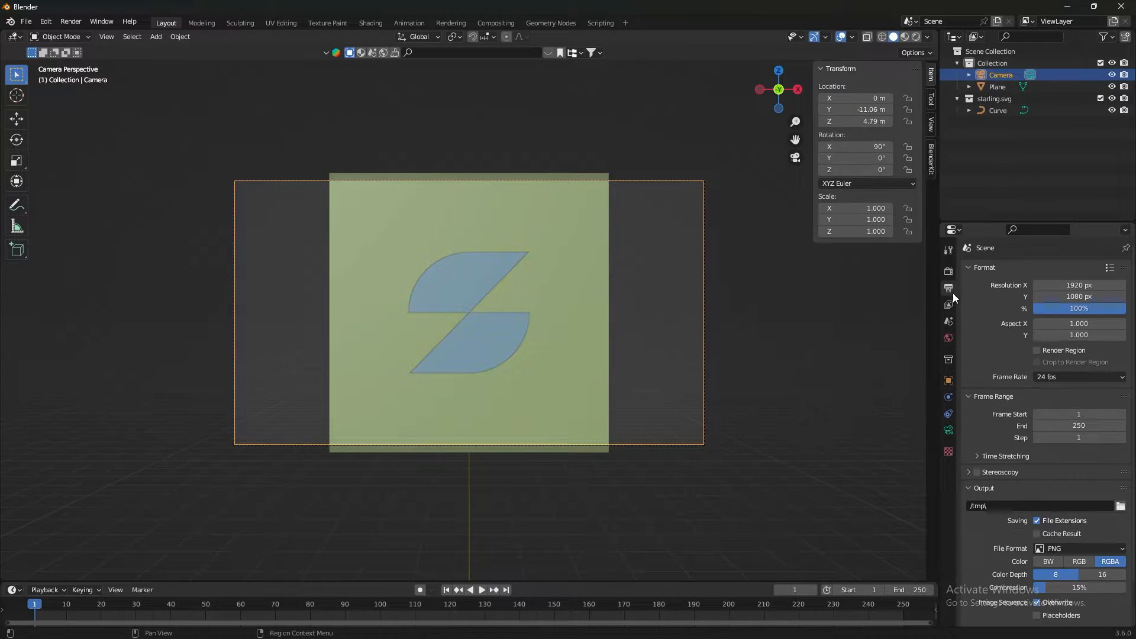
{"action": "left_click", "coordinate": [1097, 283]}
{"action": "type", "text": "200"}
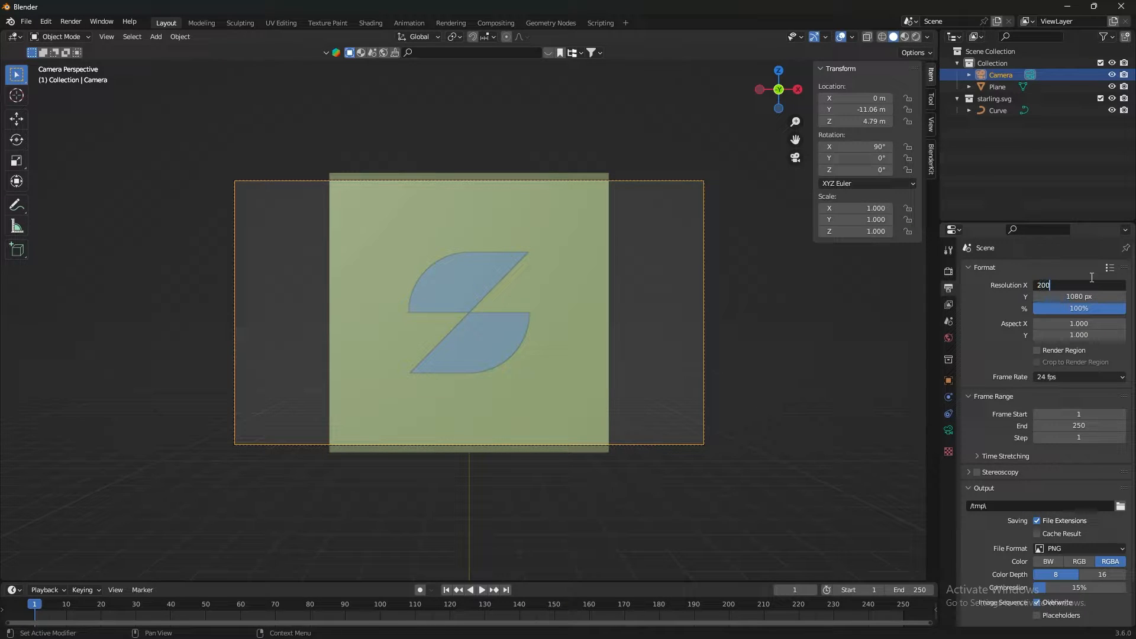
{"action": "type", "text": "0"}
{"action": "key", "text": "Tab"}
{"action": "type", "text": "2500"}
{"action": "key", "text": "Return"}
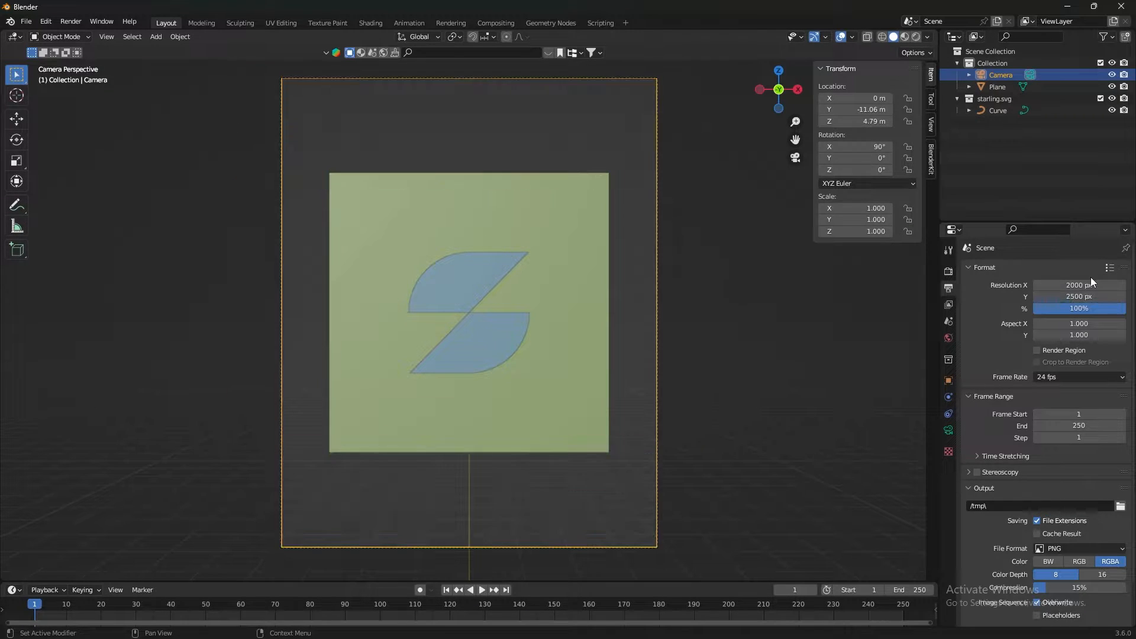
- Scale the plane uniformly to about 1.357, then stretch it vertically to about 14.2 m so it fills the camera frame
{"action": "left_click", "coordinate": [599, 267]}
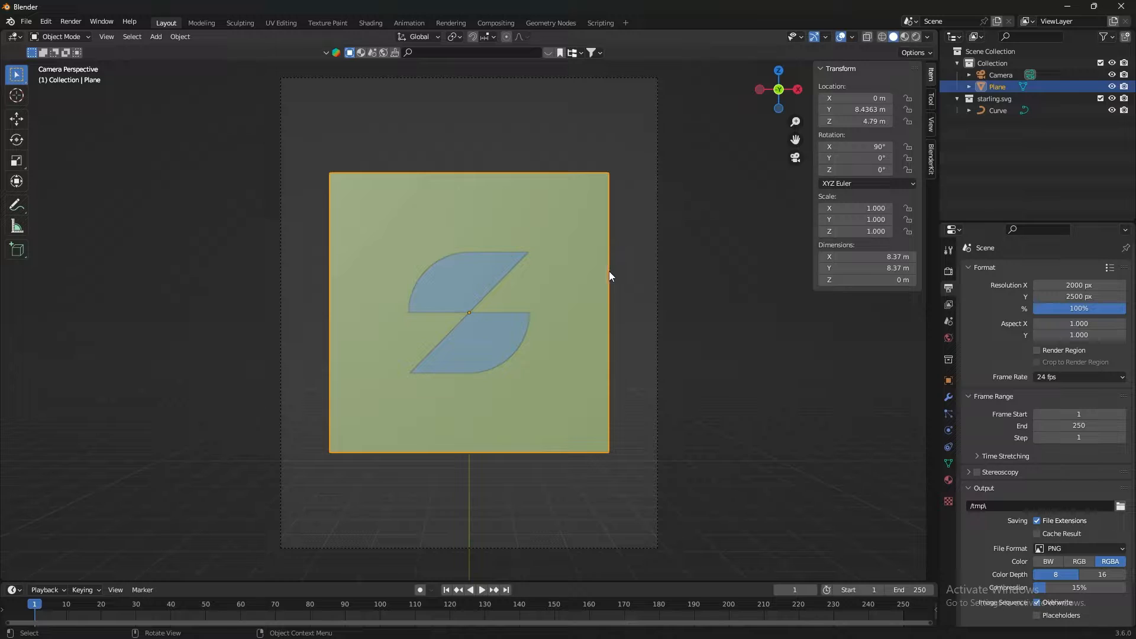
{"action": "key", "text": "s"}
{"action": "left_click", "coordinate": [664, 279]}
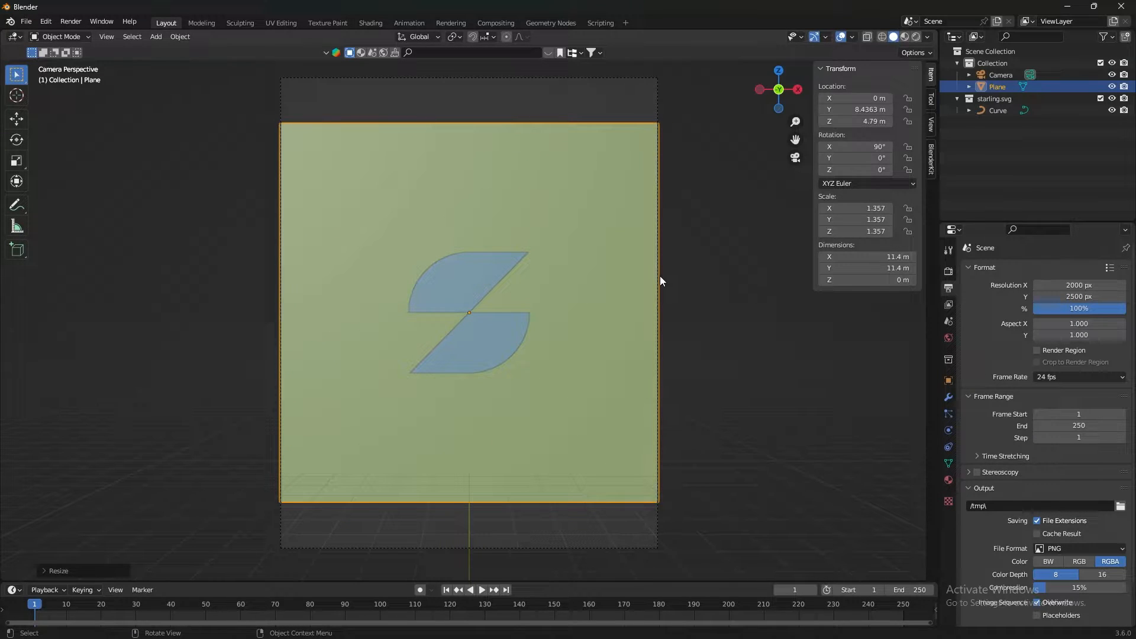
{"action": "key", "text": "s"}
{"action": "key", "text": "y"}
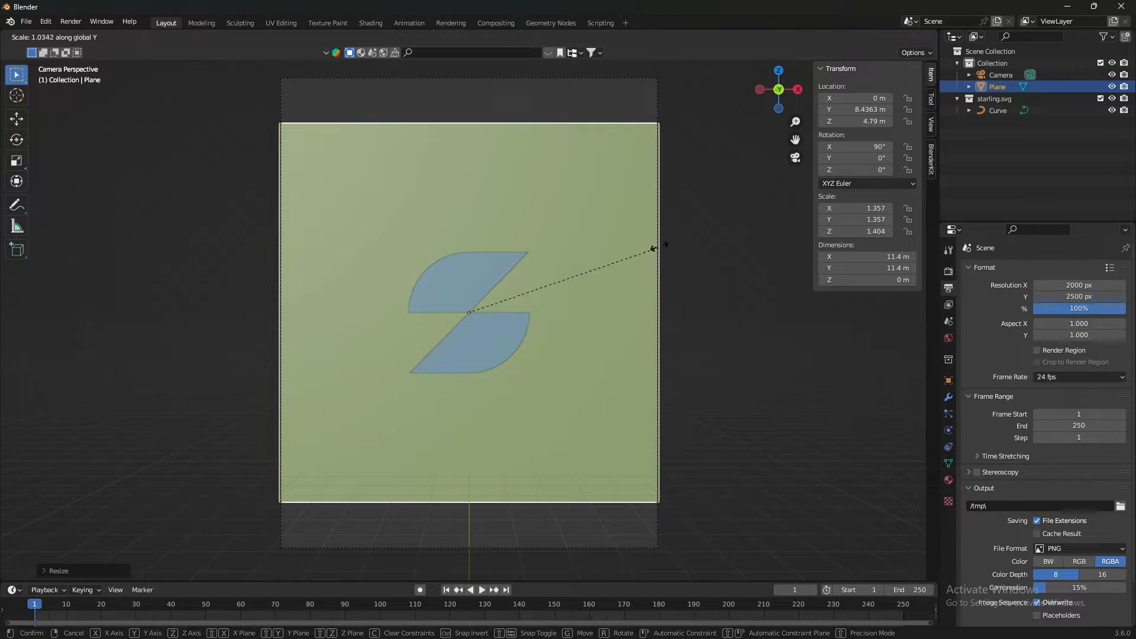
{"action": "key", "text": "z"}
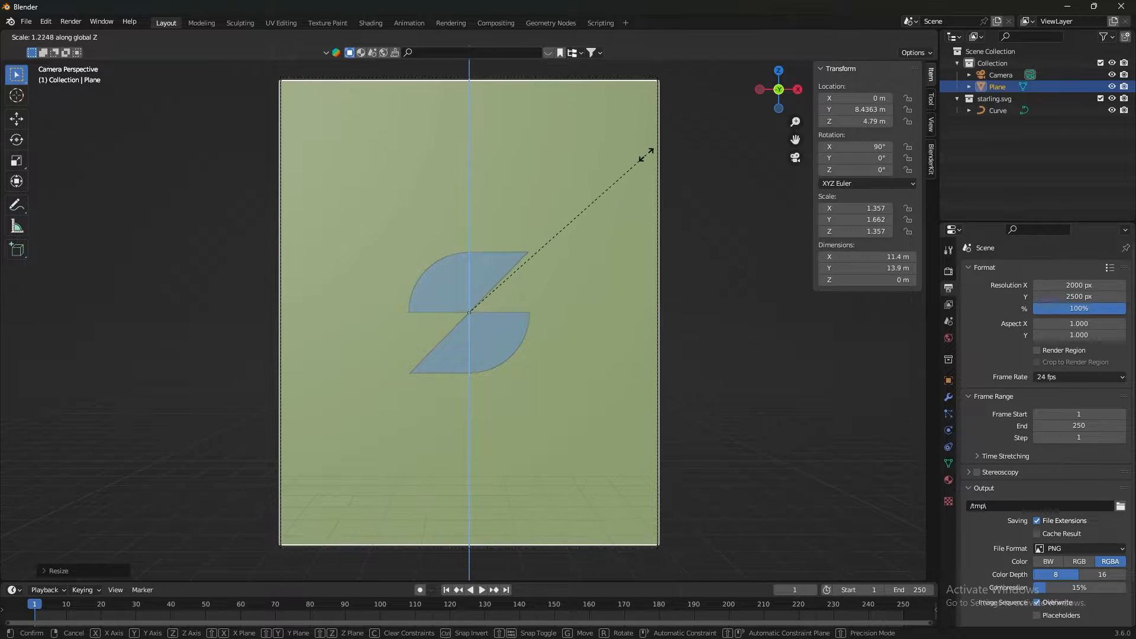
{"action": "key", "text": "Escape"}
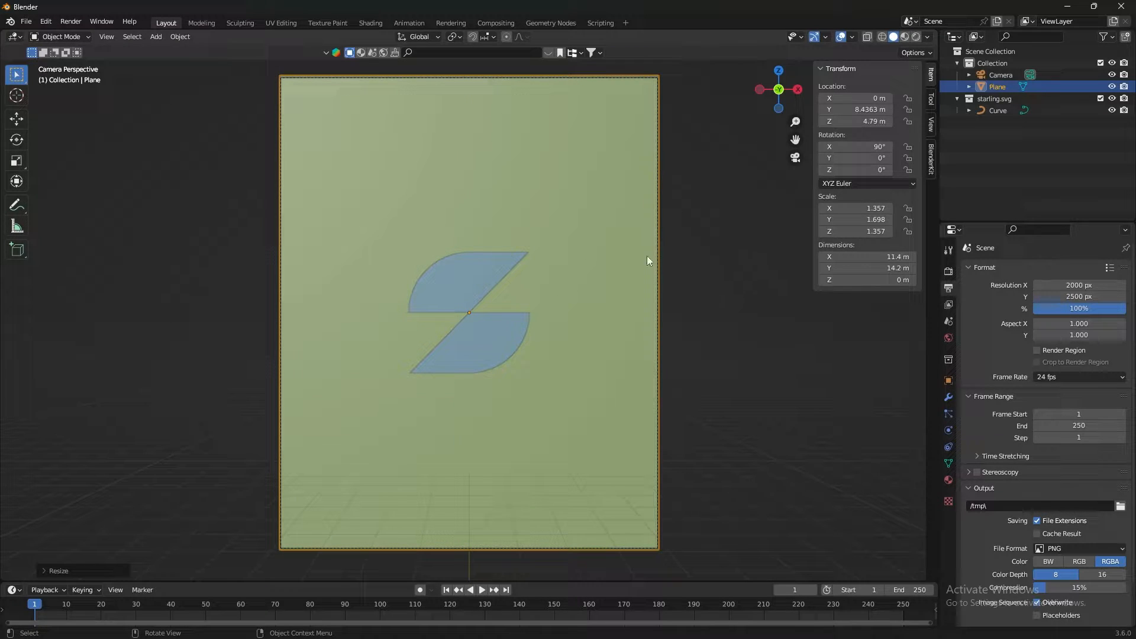
- Import the file starling text.svg from the Logo SVG FILES folder
{"action": "left_click", "coordinate": [516, 321]}
{"action": "middle_click_drag", "start_coordinate": [725, 301], "coordinate": [640, 263]}
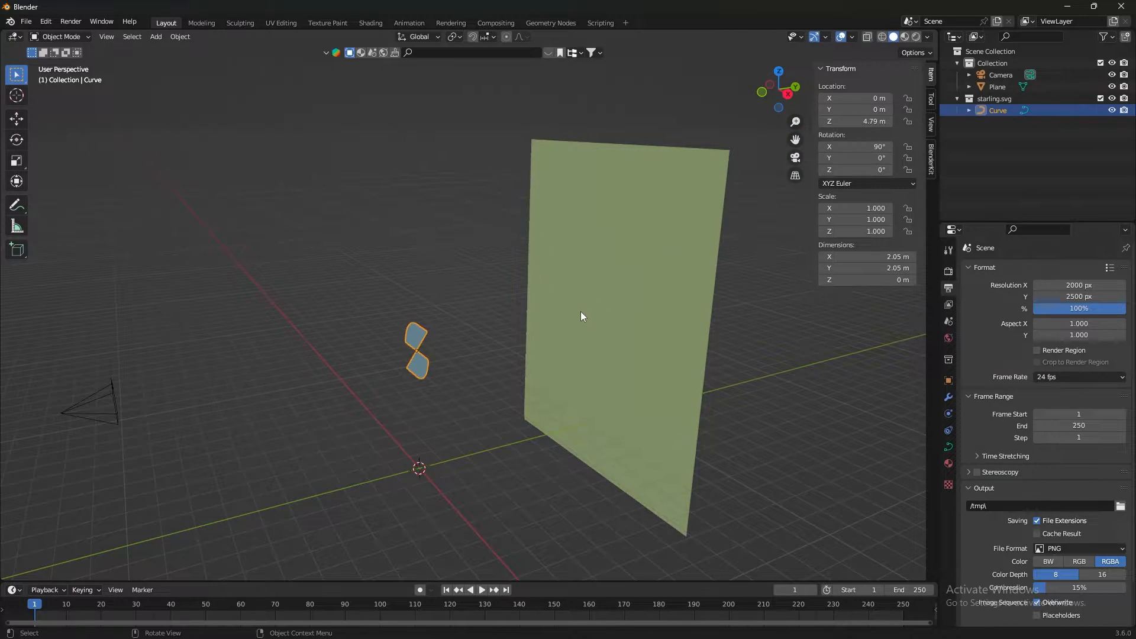
{"action": "left_click", "coordinate": [27, 22]}
{"action": "mouse_move", "coordinate": [89, 180]}
{"action": "left_click", "coordinate": [226, 274]}
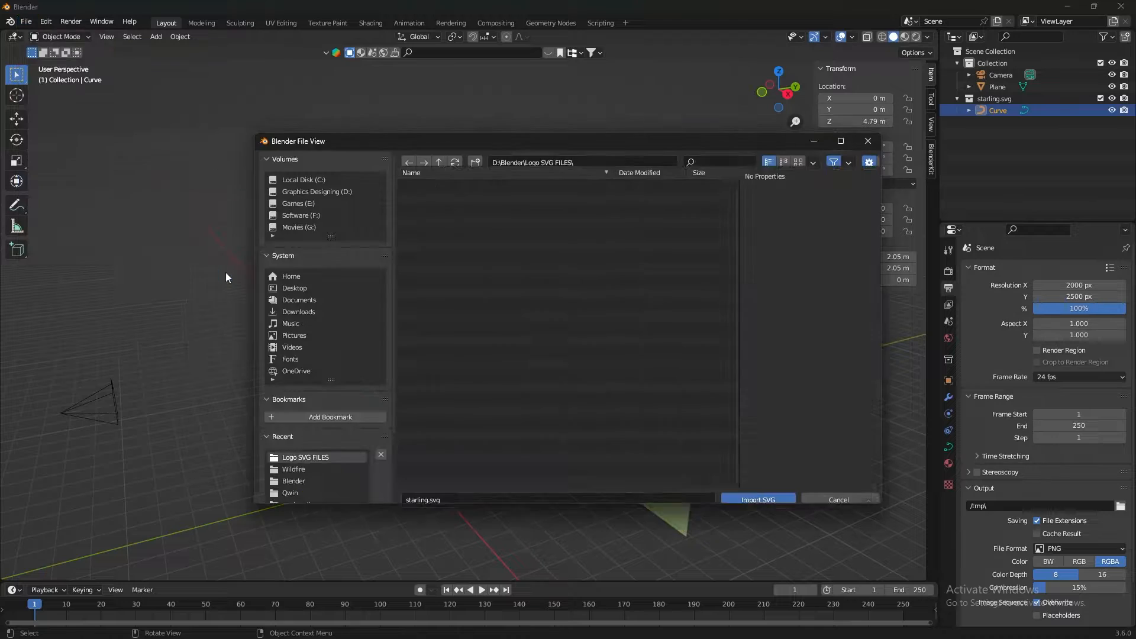
{"action": "left_click", "coordinate": [744, 170]}
{"action": "type", "text": "sta"}
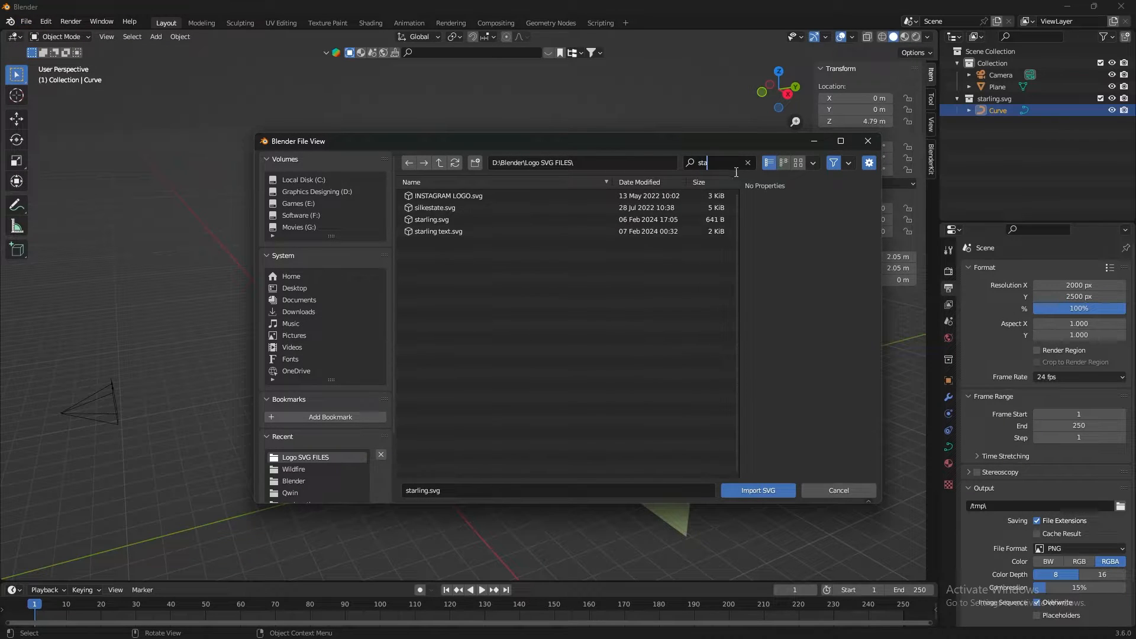
{"action": "double_click", "coordinate": [450, 231]}
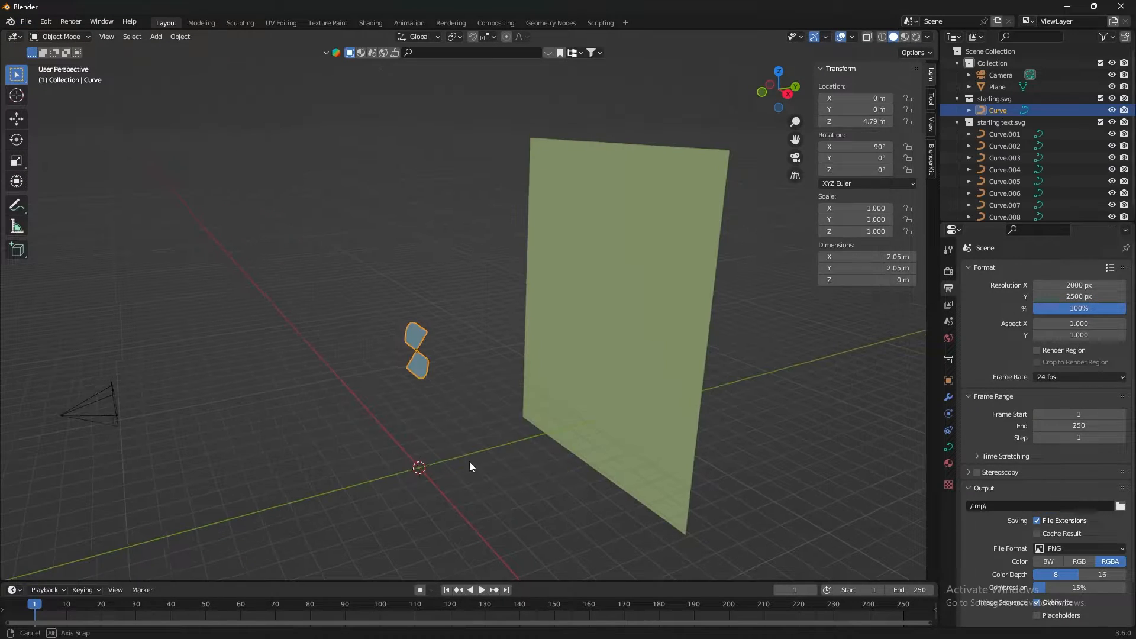
- Join all the imported text curves into one object and scale it up to about 4.45 m wide
{"action": "middle_click_drag", "start_coordinate": [470, 461], "coordinate": [525, 341]}
{"action": "left_click_drag", "start_coordinate": [300, 393], "coordinate": [418, 466]}
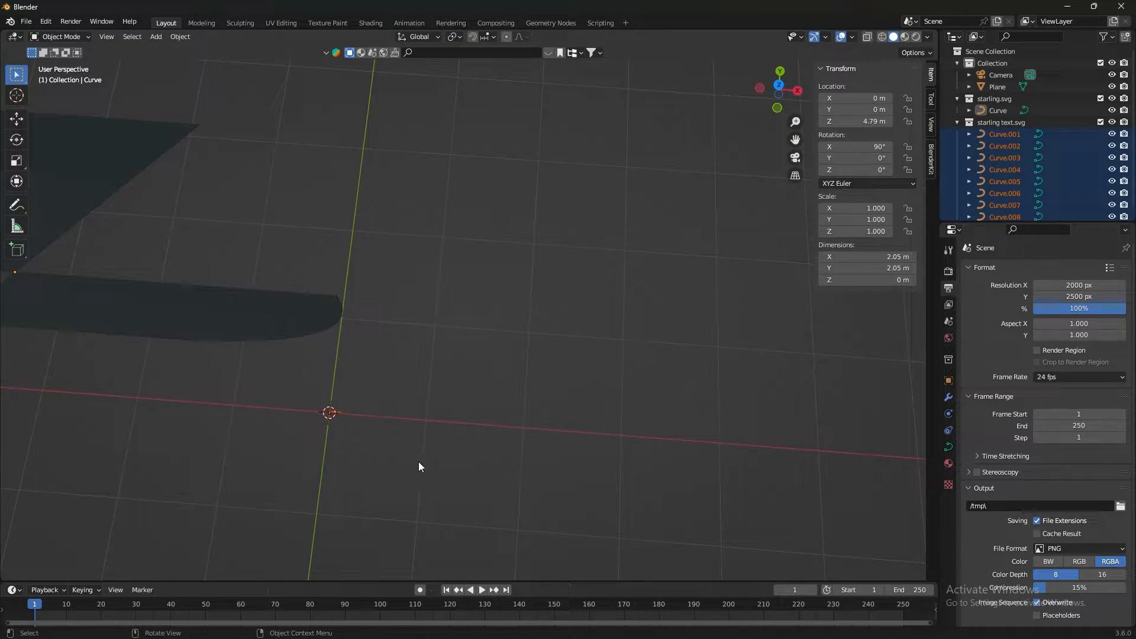
{"action": "right_click", "coordinate": [339, 415]}
{"action": "left_click", "coordinate": [329, 389]}
{"action": "key", "text": "s"}
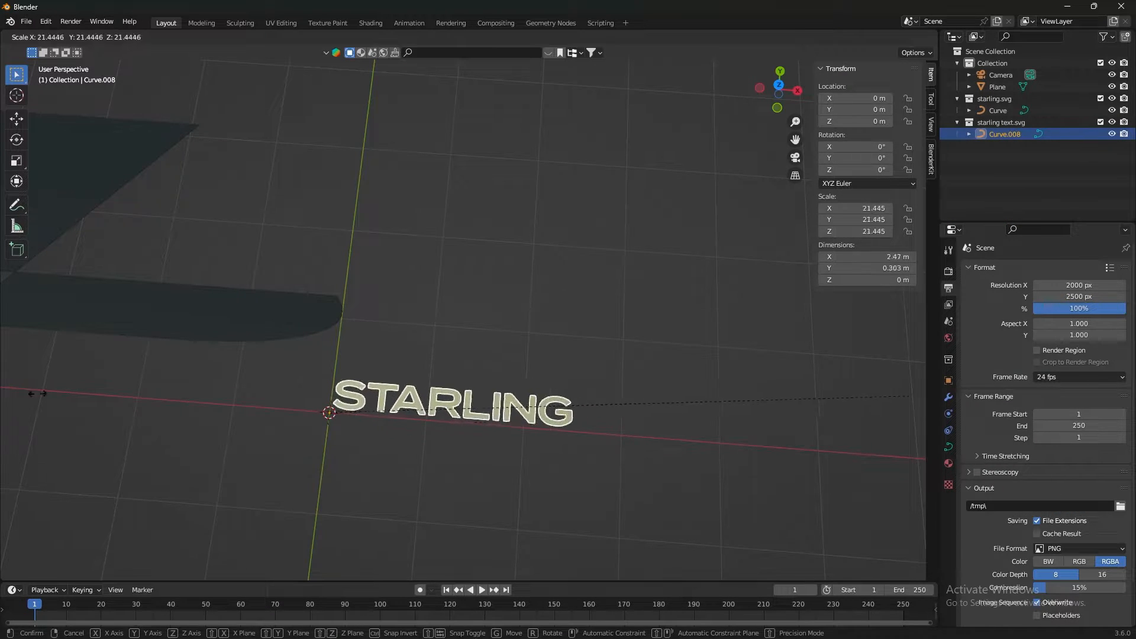
{"action": "left_click", "coordinate": [527, 360]}
{"action": "scroll", "coordinate": [526, 359], "scroll_direction": "down", "scroll_amount": 5}
- Move the STARLING text's geometry to its origin and set its X rotation to 90°
{"action": "right_click", "coordinate": [538, 350]}
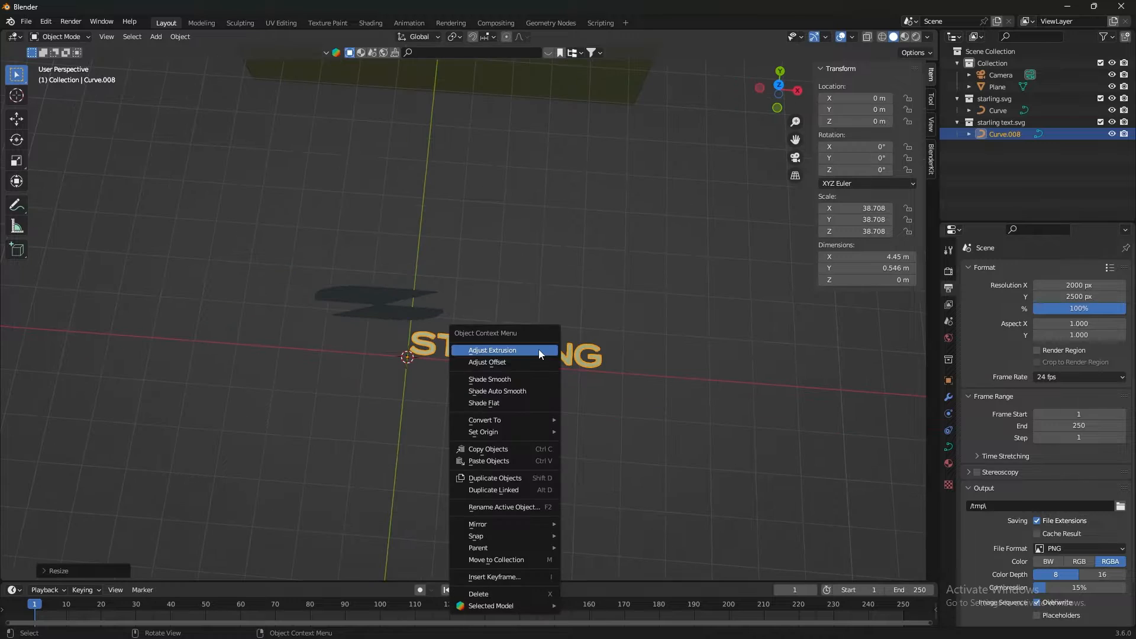
{"action": "mouse_move", "coordinate": [565, 432]}
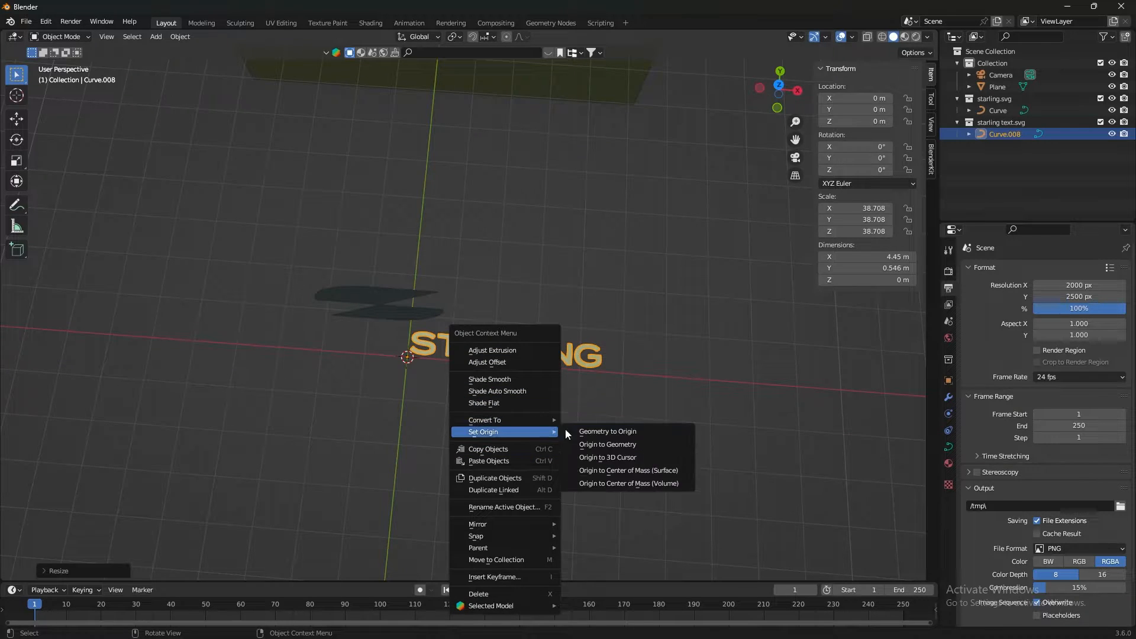
{"action": "left_click", "coordinate": [621, 431]}
{"action": "middle_click_drag", "start_coordinate": [560, 420], "coordinate": [551, 300]}
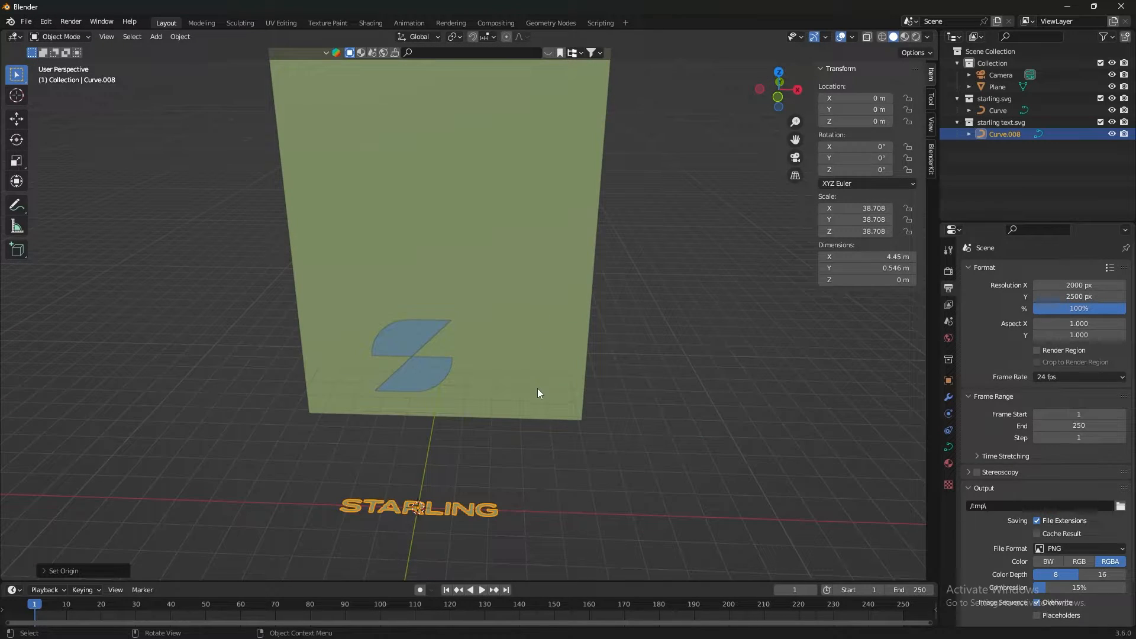
{"action": "left_click", "coordinate": [869, 147]}
{"action": "type", "text": "90"}
{"action": "key", "text": "Return"}
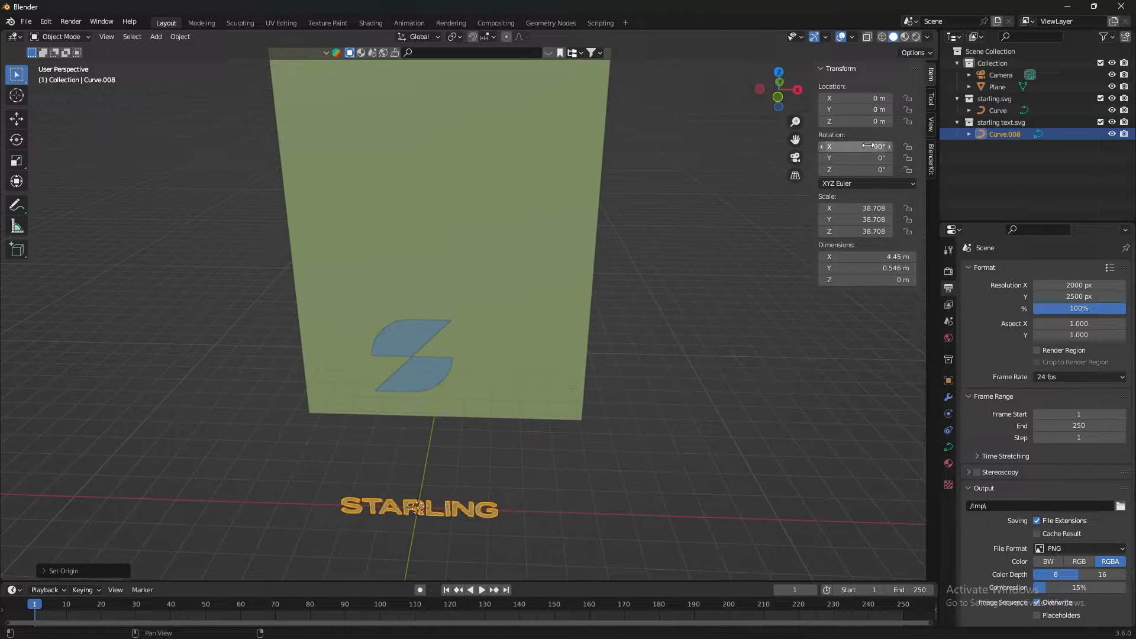
- Move the STARLING text along Y to about 8.43 m, close to the plane
{"action": "middle_click_drag", "start_coordinate": [520, 370], "coordinate": [414, 353]}
{"action": "middle_click_drag", "start_coordinate": [550, 491], "coordinate": [450, 418]}
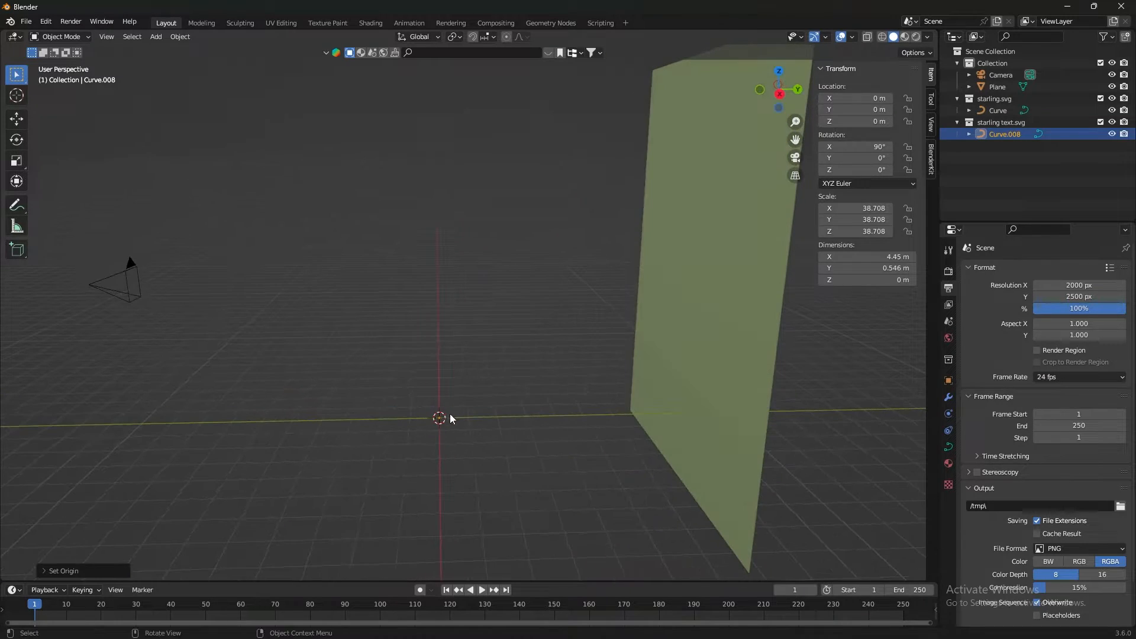
{"action": "middle_click_drag", "start_coordinate": [771, 238], "coordinate": [824, 225]}
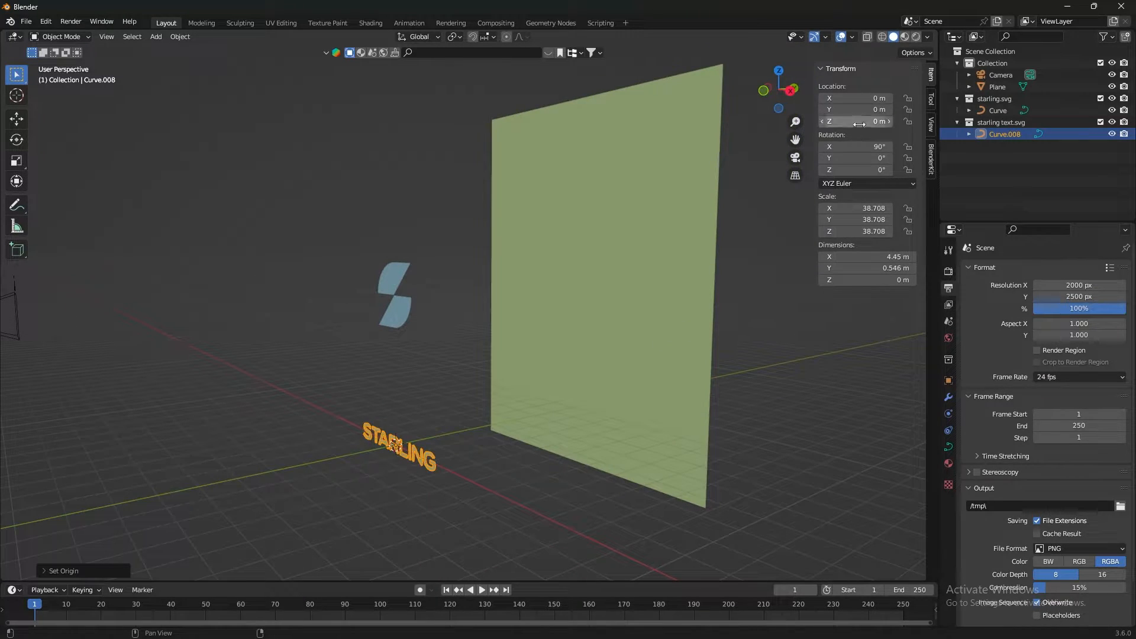
{"action": "left_click_drag", "start_coordinate": [859, 111], "coordinate": [886, 110]}
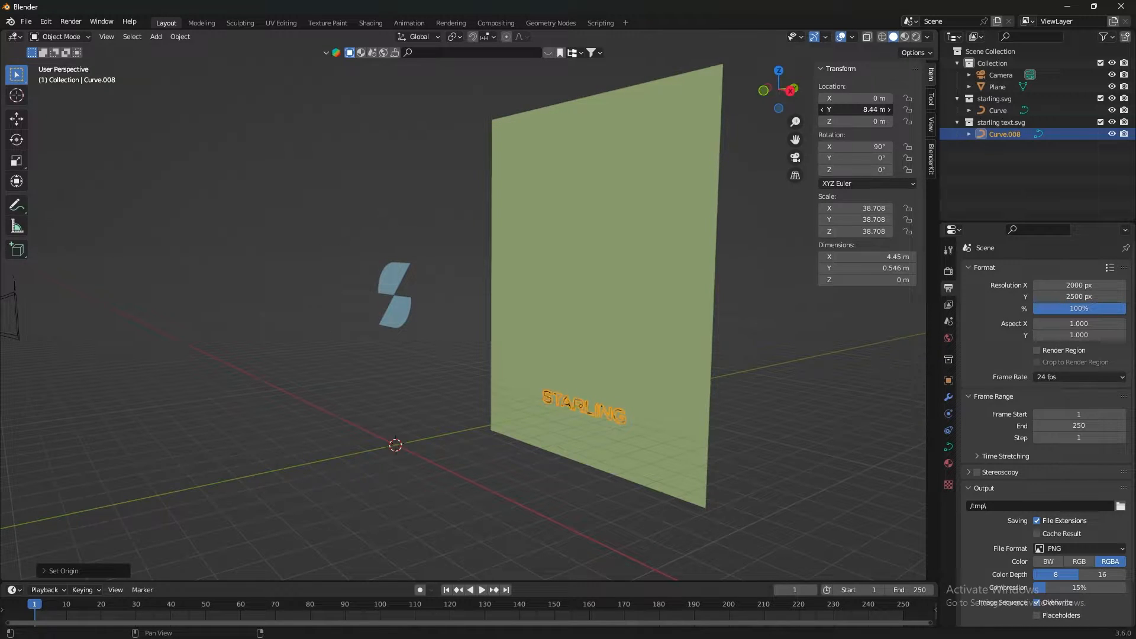
{"action": "left_click_drag", "start_coordinate": [866, 110], "coordinate": [864, 109]}
- Scale the STARLING text to about 6.72 m wide and set its Z location to 4.79 m
{"action": "middle_click_drag", "start_coordinate": [693, 370], "coordinate": [474, 462]}
{"action": "key", "text": "s"}
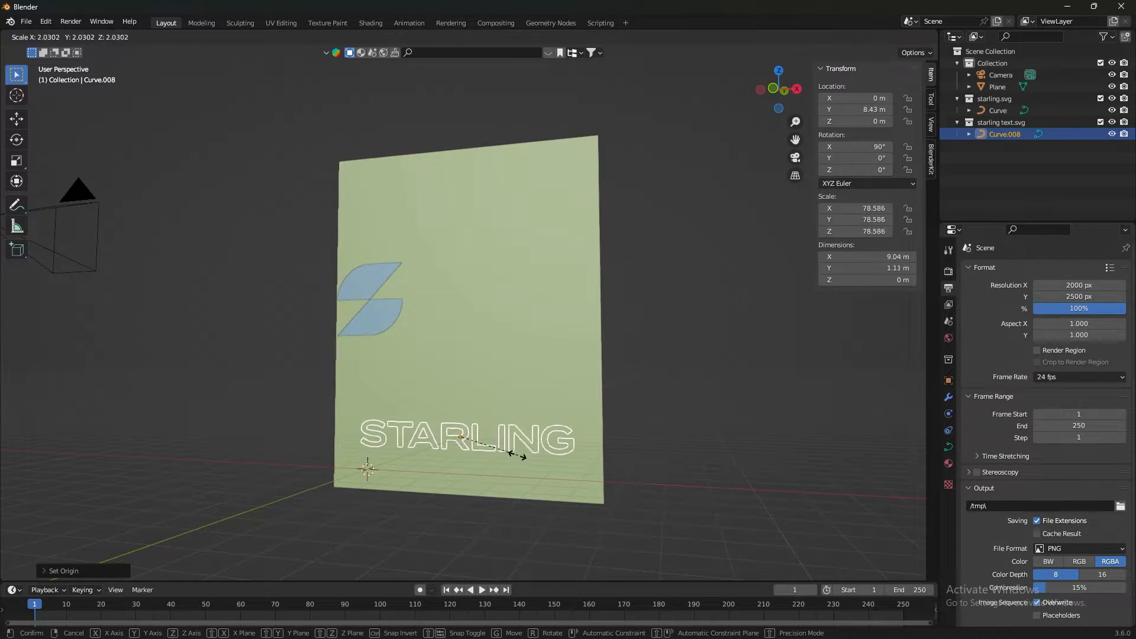
{"action": "left_click", "coordinate": [504, 453]}
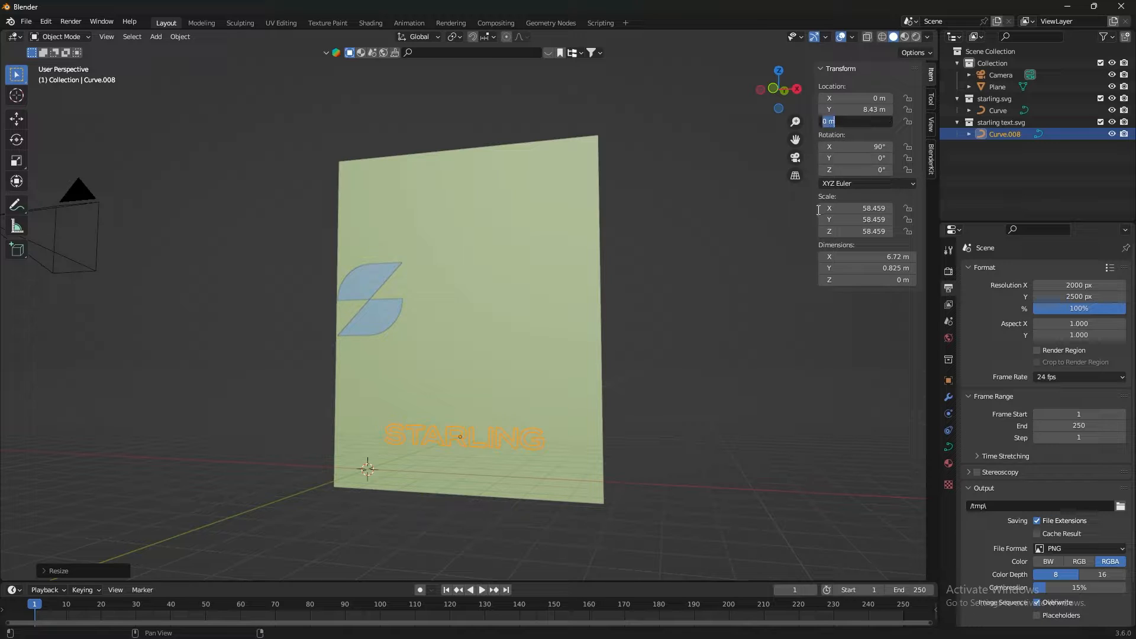
{"action": "key", "text": "super+v"}
{"action": "key", "text": "Return"}
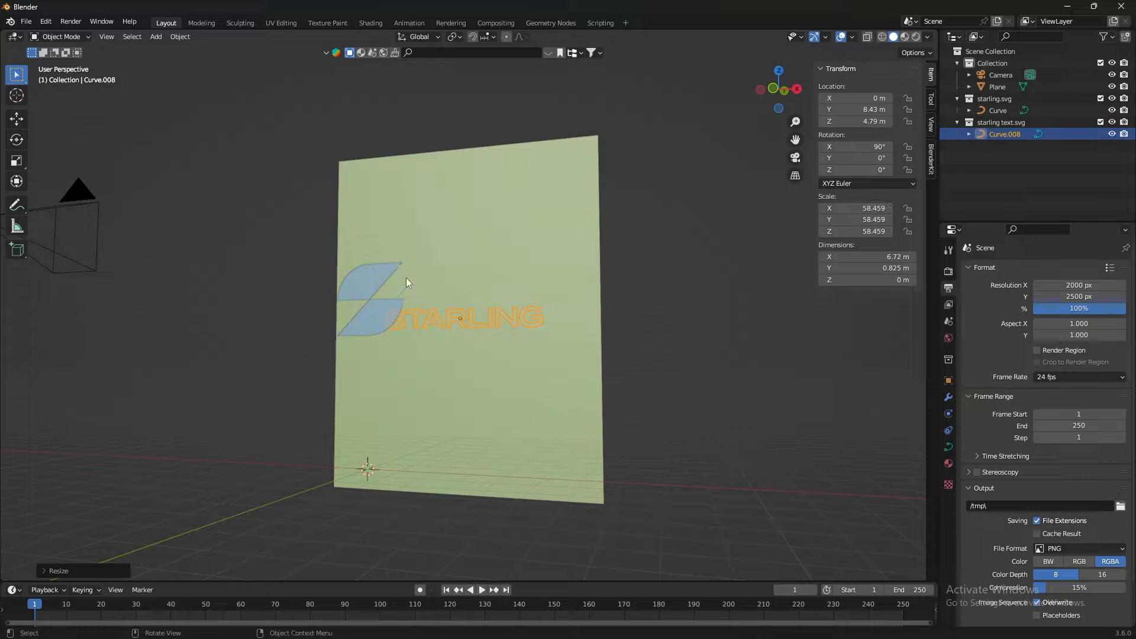
- Bring the STARLING text to about 8.33 m along Y, slightly in front of the plane, and check it in camera view
{"action": "middle_click_drag", "start_coordinate": [406, 280], "coordinate": [384, 287]}
{"action": "middle_click_drag", "start_coordinate": [627, 327], "coordinate": [619, 296]}
{"action": "left_click_drag", "start_coordinate": [863, 118], "coordinate": [864, 110]}
{"action": "key", "text": "ctrl+z"}
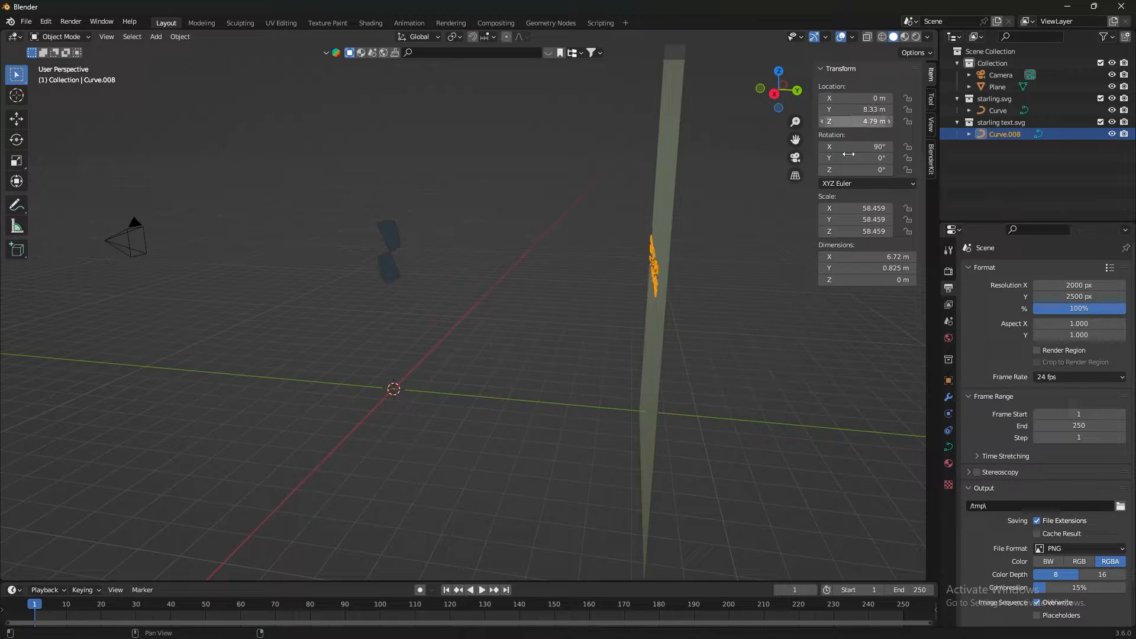
{"action": "middle_click_drag", "start_coordinate": [807, 230], "coordinate": [802, 227]}
{"action": "key", "text": "KP_0"}
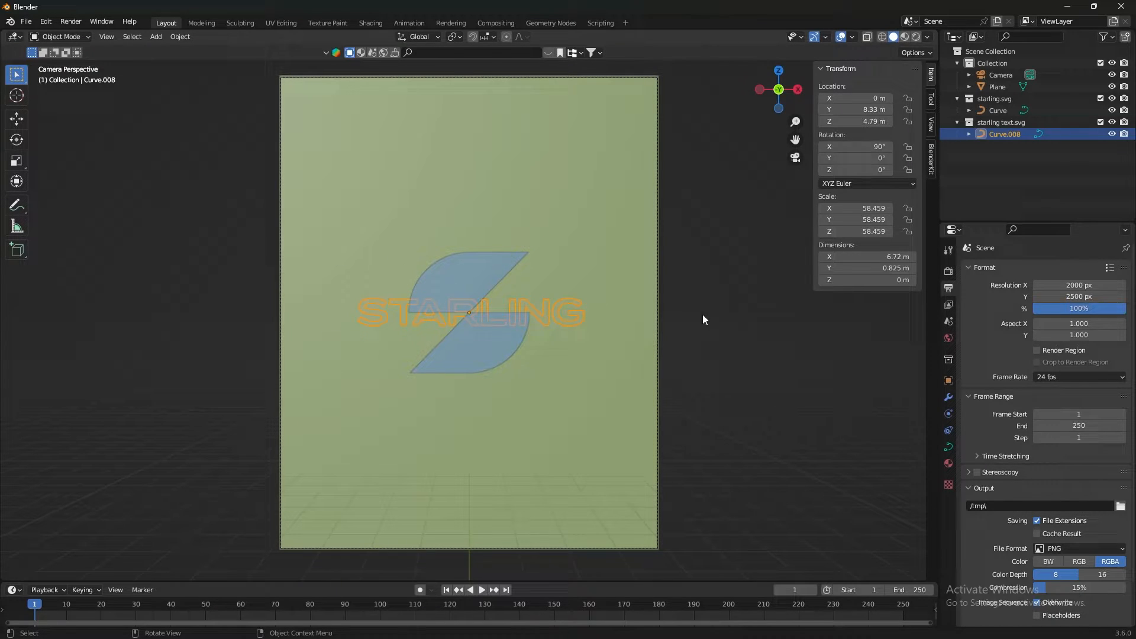
- Extrude the S-shaped logo curve by about 0.057 m in its geometry settings
{"action": "left_click", "coordinate": [703, 319]}
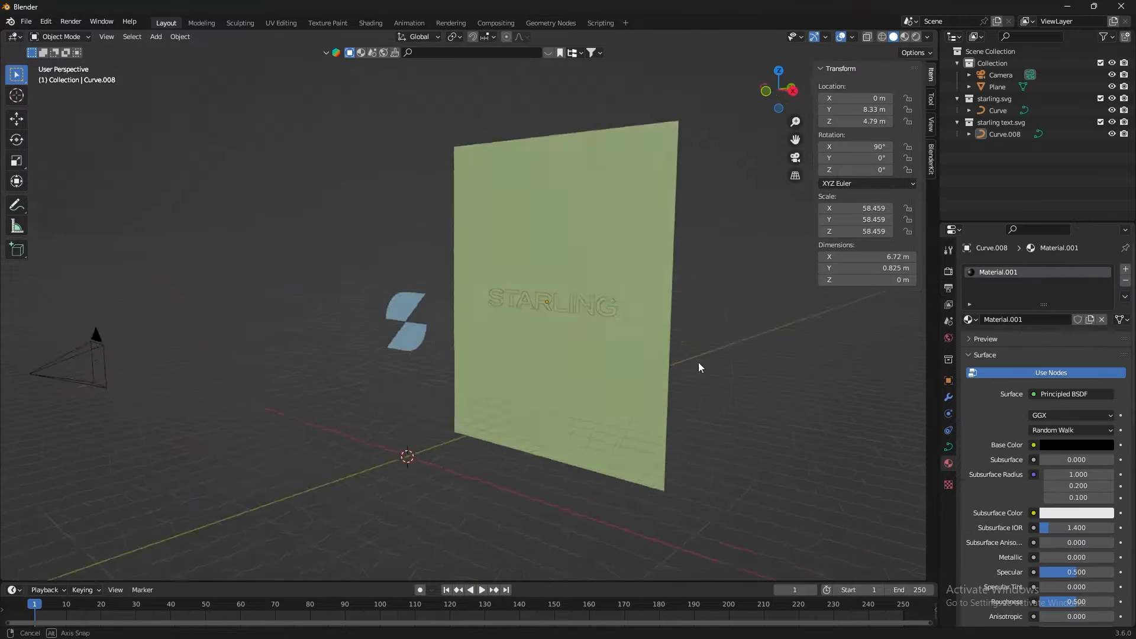
{"action": "middle_click_drag", "start_coordinate": [698, 363], "coordinate": [668, 402]}
{"action": "left_click", "coordinate": [470, 336]}
{"action": "left_click", "coordinate": [949, 446]}
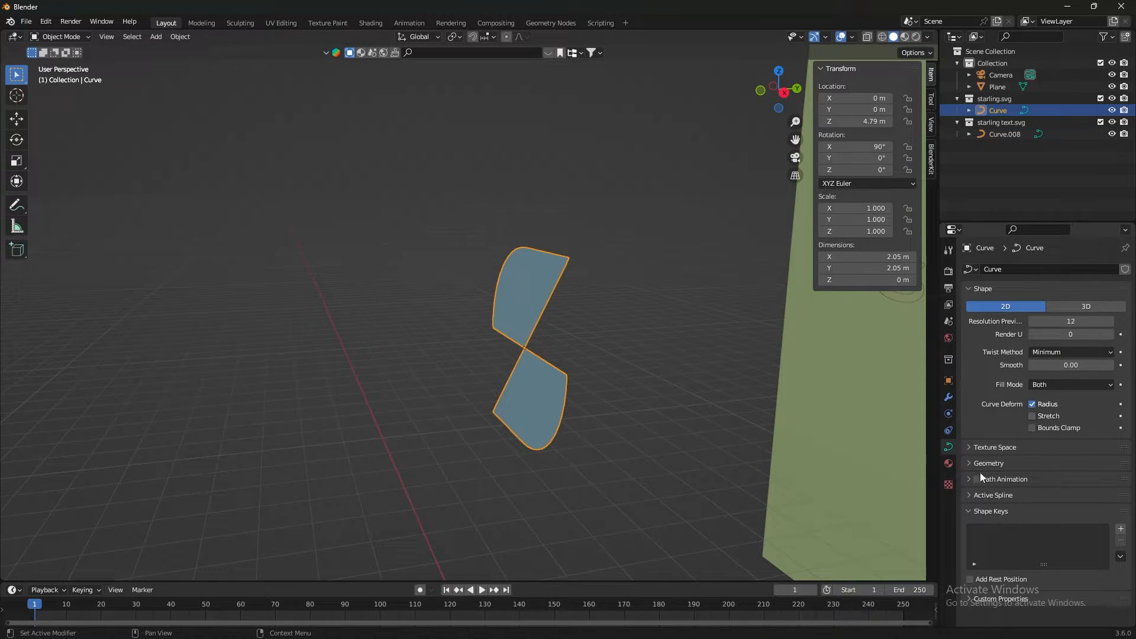
{"action": "left_click", "coordinate": [971, 450]}
{"action": "scroll", "coordinate": [1008, 493], "scroll_direction": "down", "scroll_amount": 1}
{"action": "left_click", "coordinate": [965, 556]}
{"action": "scroll", "coordinate": [1052, 410], "scroll_direction": "down", "scroll_amount": 3}
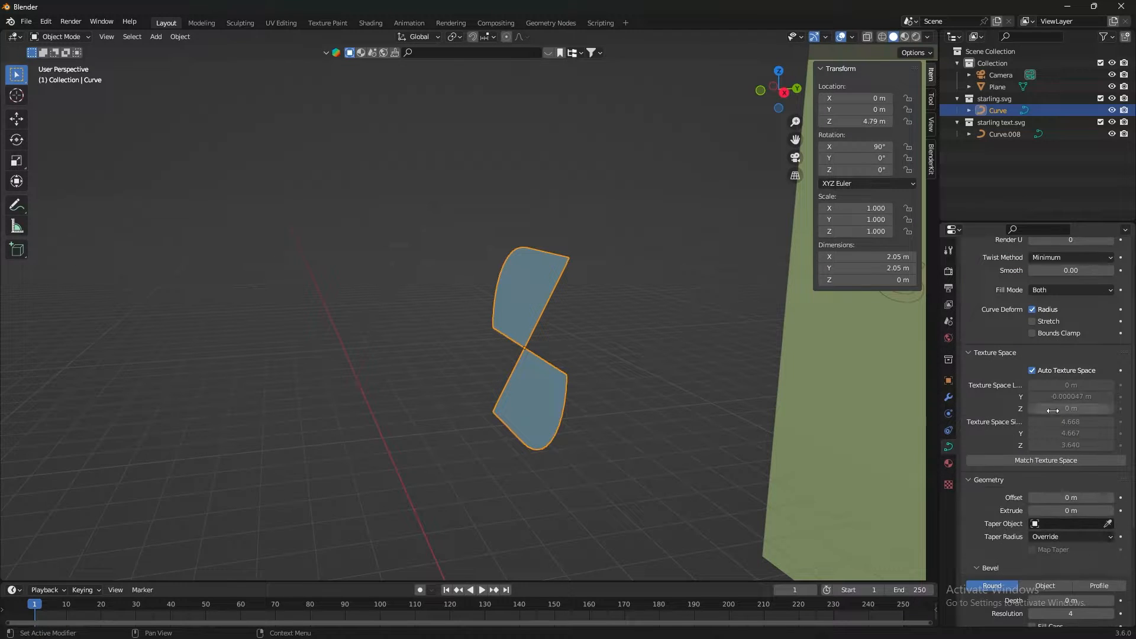
{"action": "left_click_drag", "start_coordinate": [1071, 510], "coordinate": [1105, 511]}
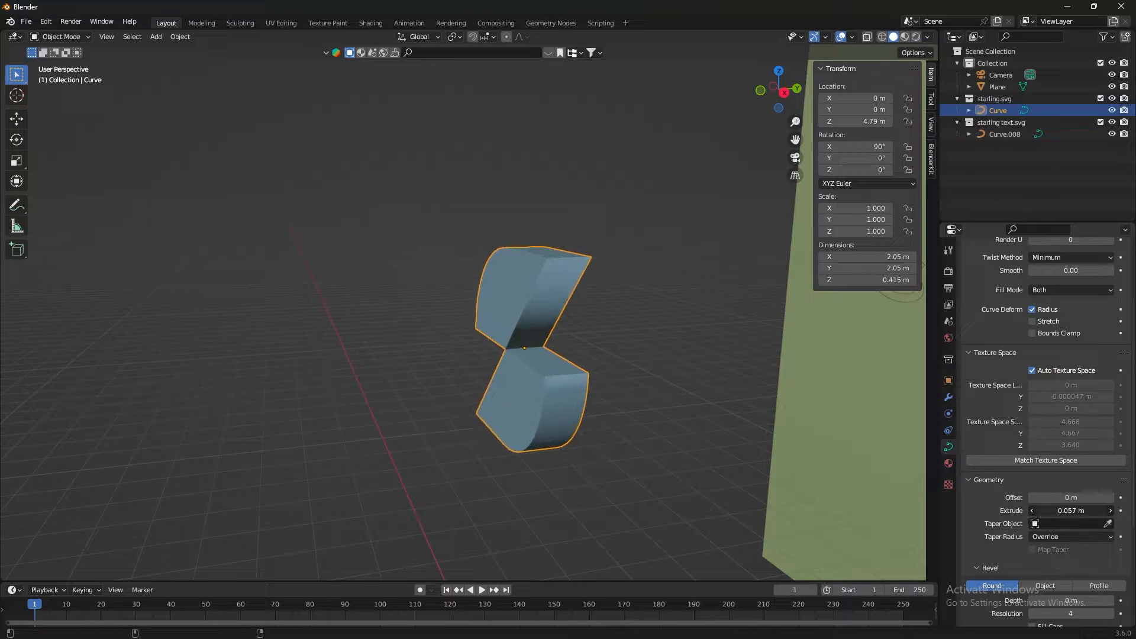
- Give the extruded logo a round bevel with a depth of about 0.003 m
{"action": "mouse_move", "coordinate": [691, 449]}
{"action": "middle_mouse_down"}
{"action": "mouse_move", "coordinate": [666, 439]}
{"action": "mouse_move", "coordinate": [712, 444]}
{"action": "mouse_move", "coordinate": [702, 445]}
{"action": "middle_mouse_up"}
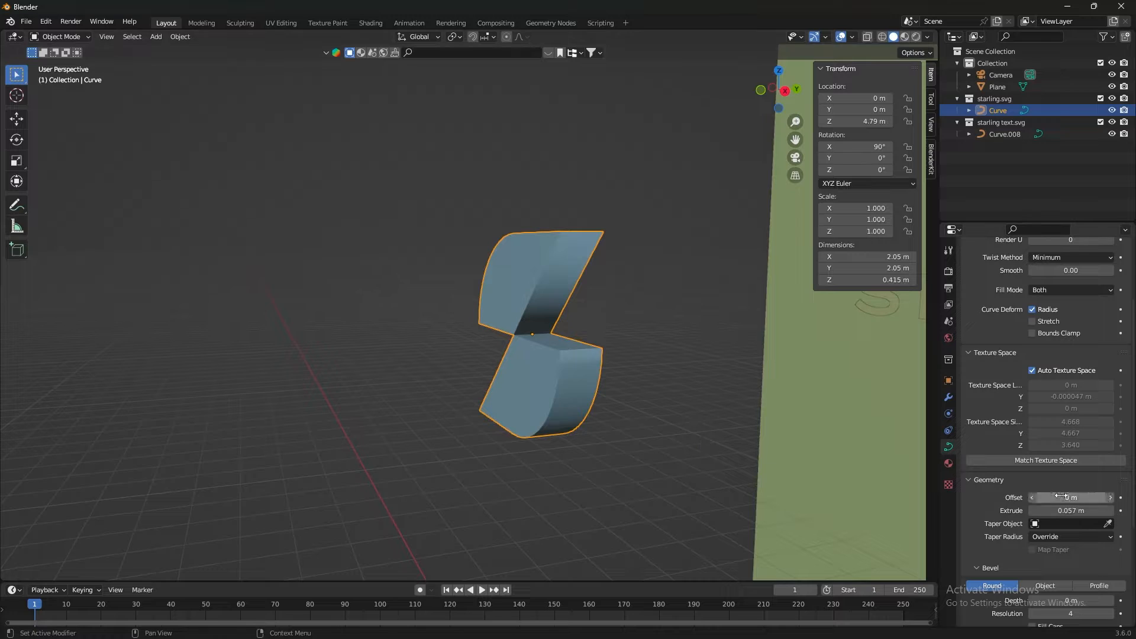
{"action": "scroll", "coordinate": [1071, 510], "scroll_direction": "down", "scroll_amount": 4}
{"action": "left_click_drag", "start_coordinate": [1072, 506], "coordinate": [1076, 506]}
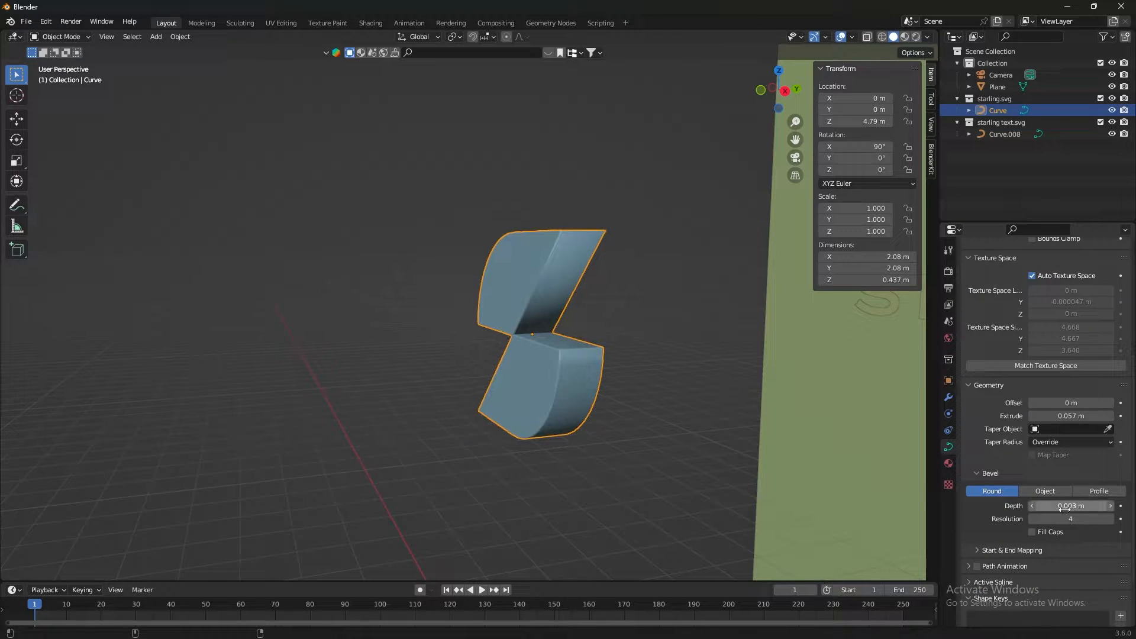
{"action": "scroll", "coordinate": [578, 381], "scroll_direction": "down", "scroll_amount": 2}
{"action": "scroll", "coordinate": [580, 383], "scroll_direction": "up", "scroll_amount": 2}
{"action": "middle_click_drag", "start_coordinate": [640, 417], "coordinate": [648, 409]}
{"action": "scroll", "coordinate": [1018, 433], "scroll_direction": "down", "scroll_amount": 3}
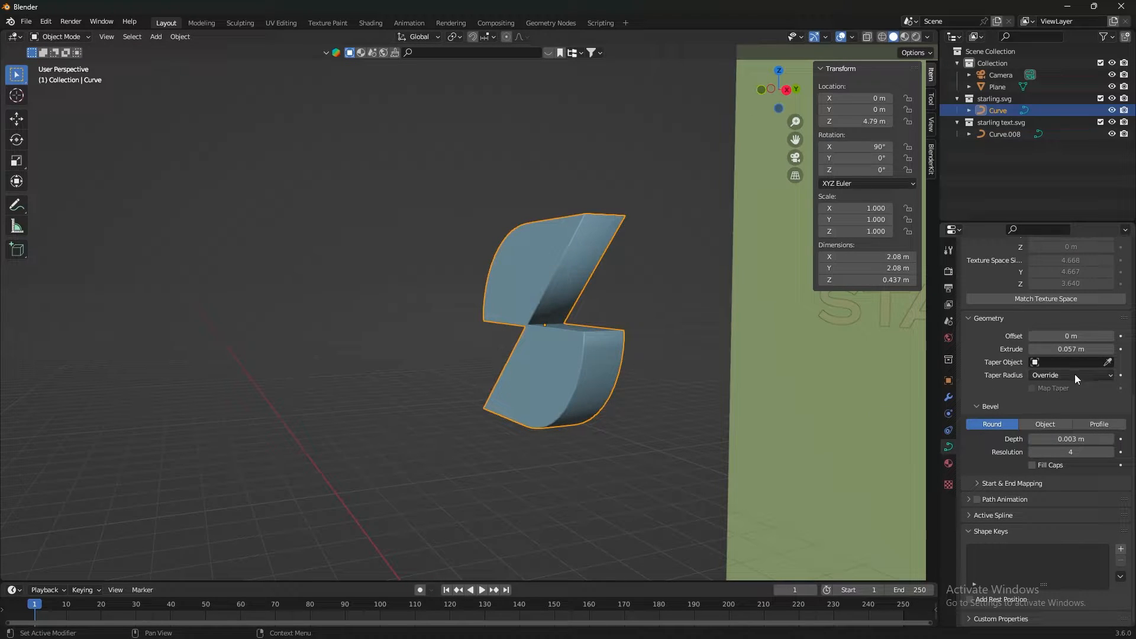
{"action": "scroll", "coordinate": [656, 313], "scroll_direction": "down", "scroll_amount": 3}
- Select the extruded logo and apply smooth shading to it
{"action": "middle_click_drag", "start_coordinate": [655, 313], "coordinate": [404, 221]}
{"action": "left_click", "coordinate": [403, 222]}
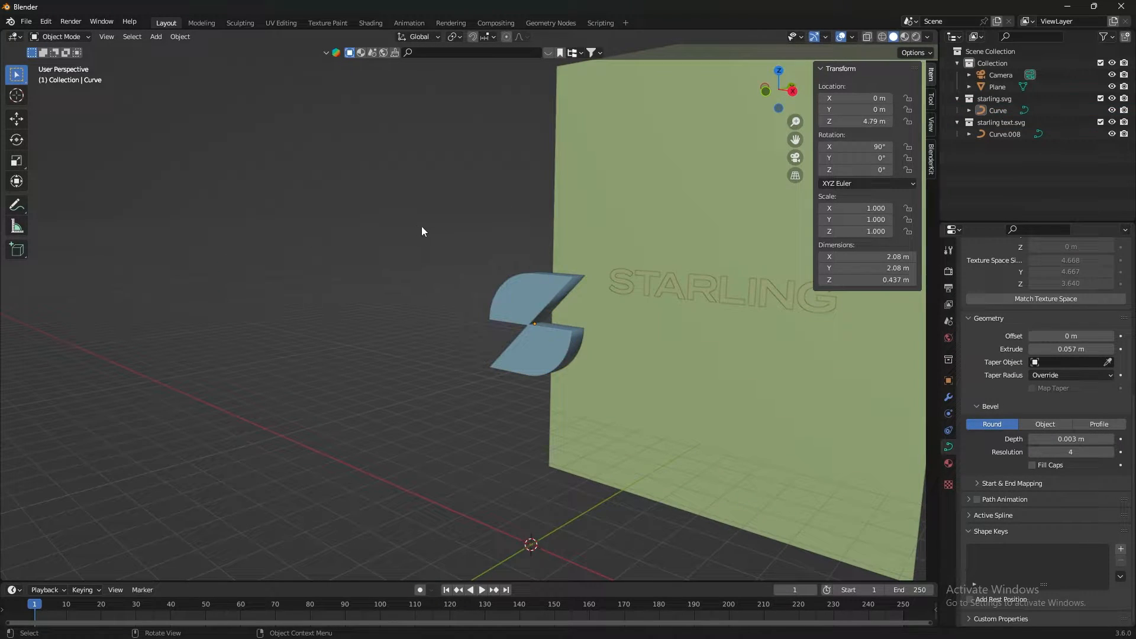
{"action": "left_click_drag", "start_coordinate": [449, 232], "coordinate": [542, 385]}
{"action": "scroll", "coordinate": [681, 391], "scroll_direction": "up", "scroll_amount": 1}
{"action": "middle_click_drag", "start_coordinate": [680, 392], "coordinate": [590, 364], "text": "shift"}
{"action": "right_click", "coordinate": [480, 357]}
{"action": "mouse_move", "coordinate": [466, 347]}
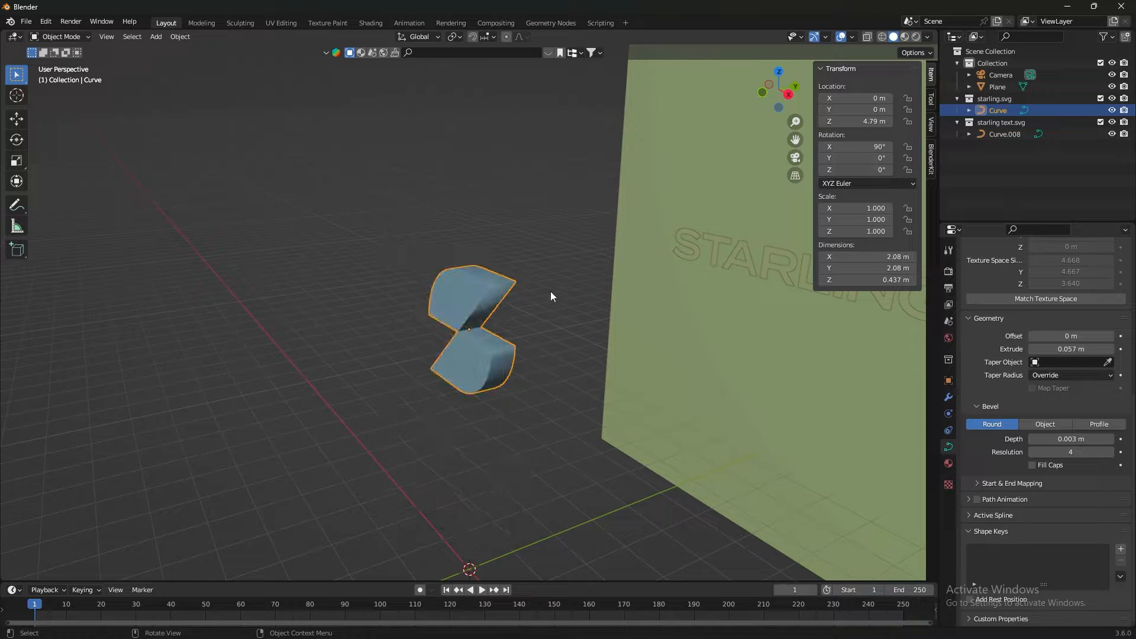
- Convert the extruded logo curve to a mesh
{"action": "left_click_drag", "start_coordinate": [533, 211], "coordinate": [455, 369]}
{"action": "right_click", "coordinate": [484, 289]}
{"action": "mouse_move", "coordinate": [484, 290]}
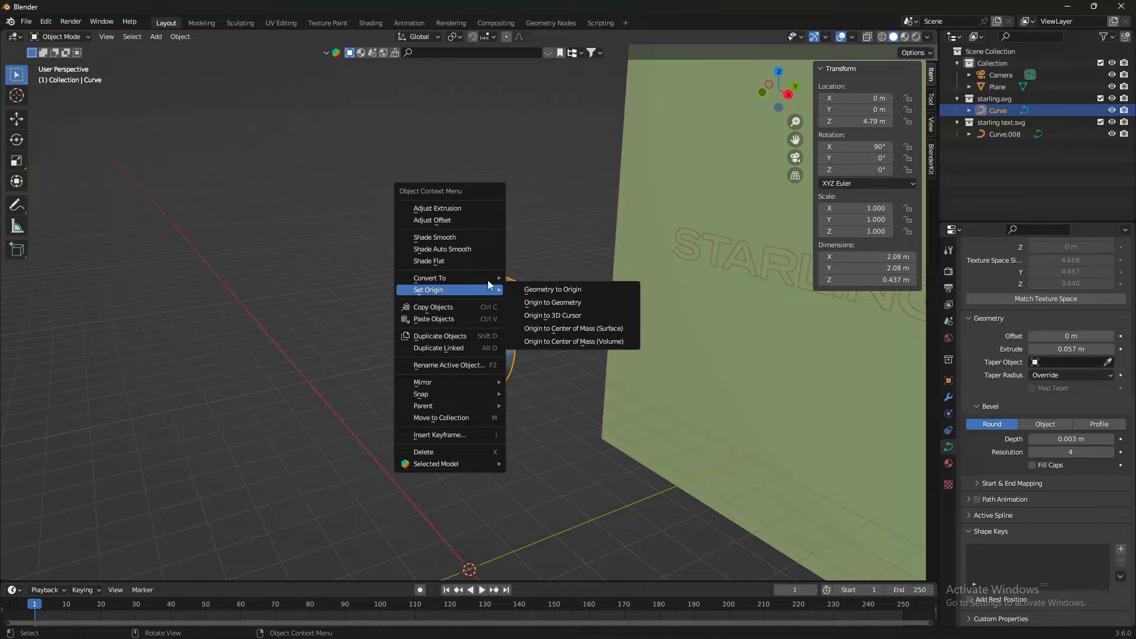
{"action": "mouse_move", "coordinate": [452, 279]}
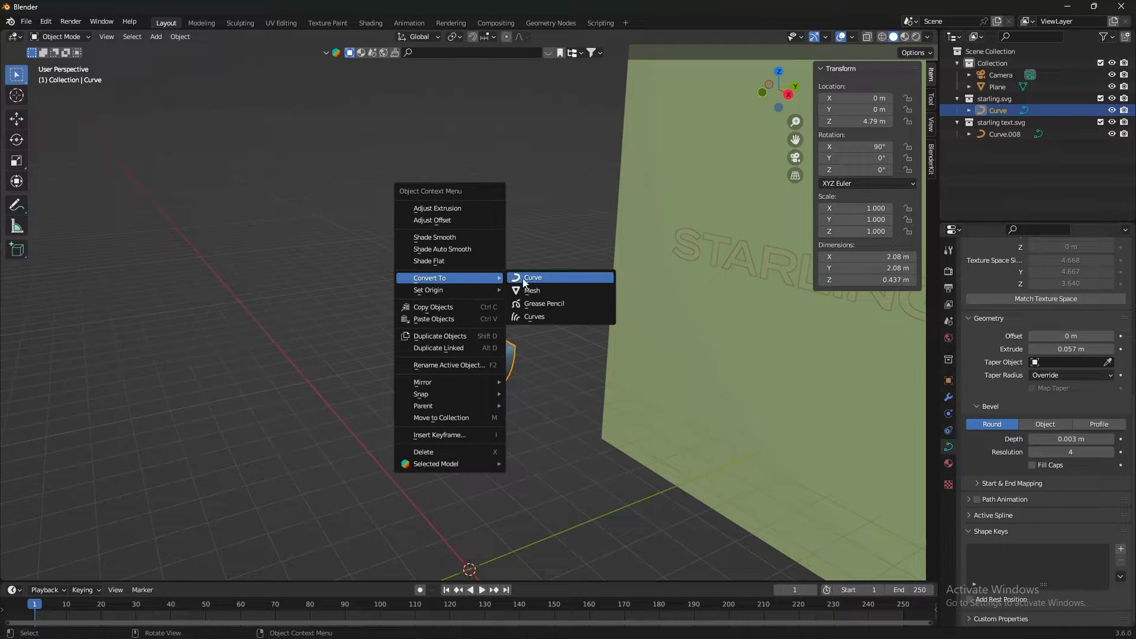
{"action": "left_click", "coordinate": [543, 290]}
- Add an area light and raise it to about 10.13 m along Z, above the logo
{"action": "scroll", "coordinate": [503, 285], "scroll_direction": "down", "scroll_amount": 5}
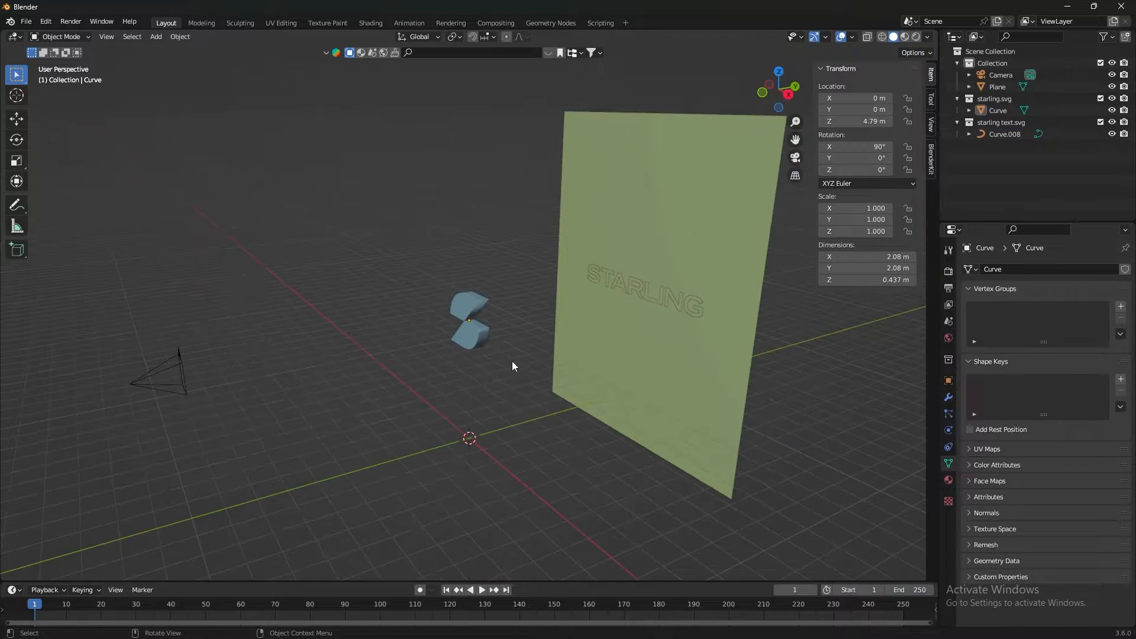
{"action": "middle_click_drag", "start_coordinate": [513, 360], "coordinate": [574, 284]}
{"action": "key", "text": "shift+a"}
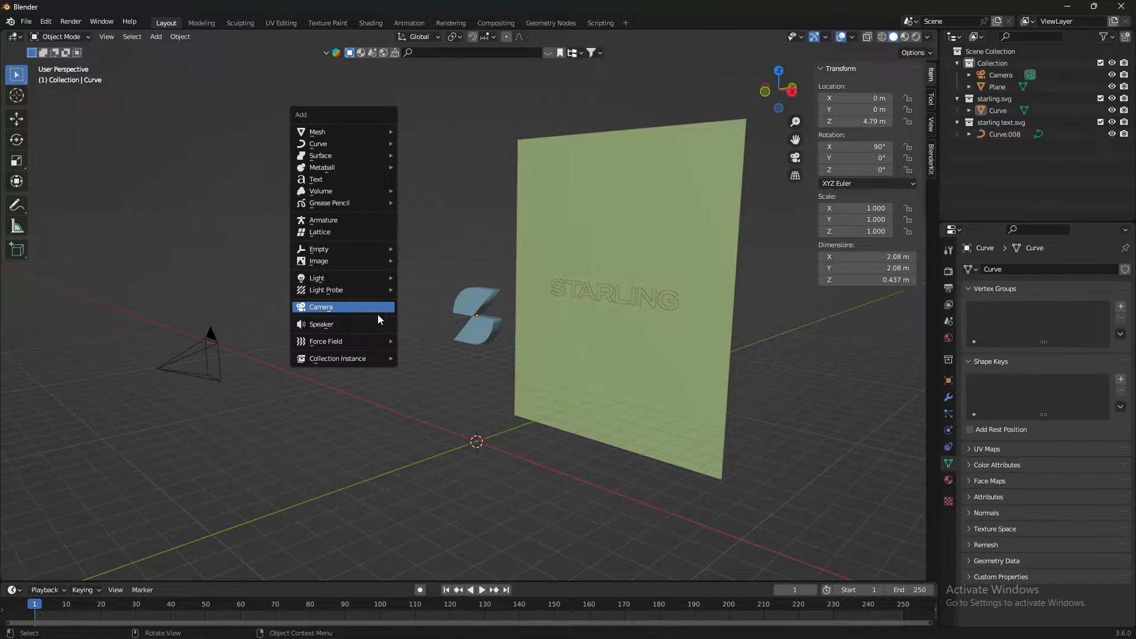
{"action": "mouse_move", "coordinate": [357, 278]}
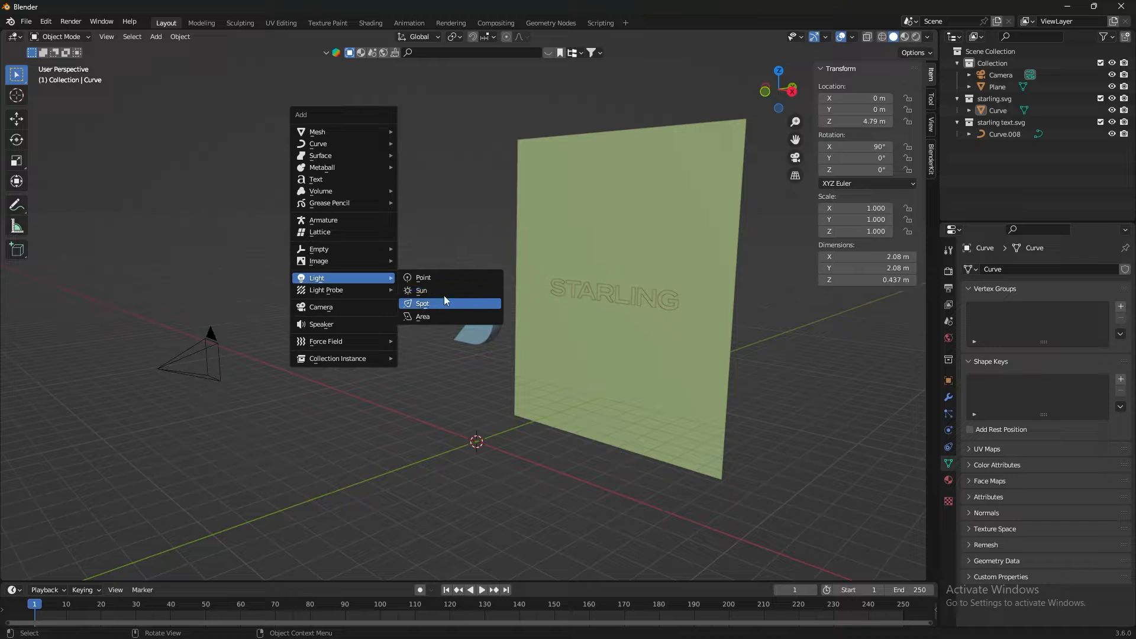
{"action": "left_click", "coordinate": [441, 315]}
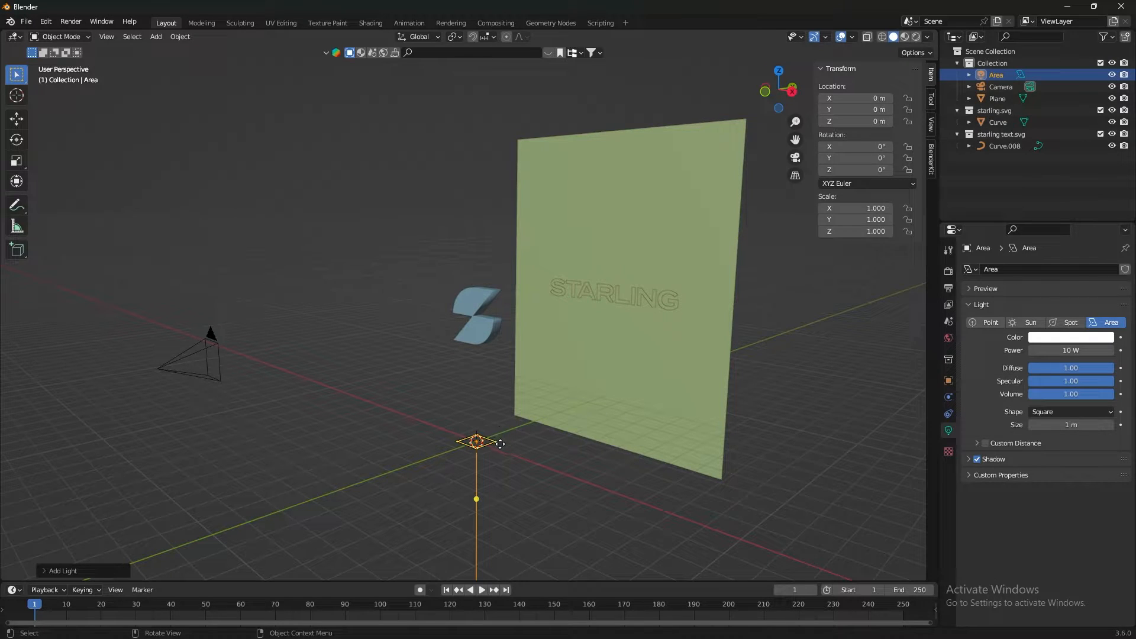
{"action": "key", "text": "g"}
{"action": "key", "text": "z"}
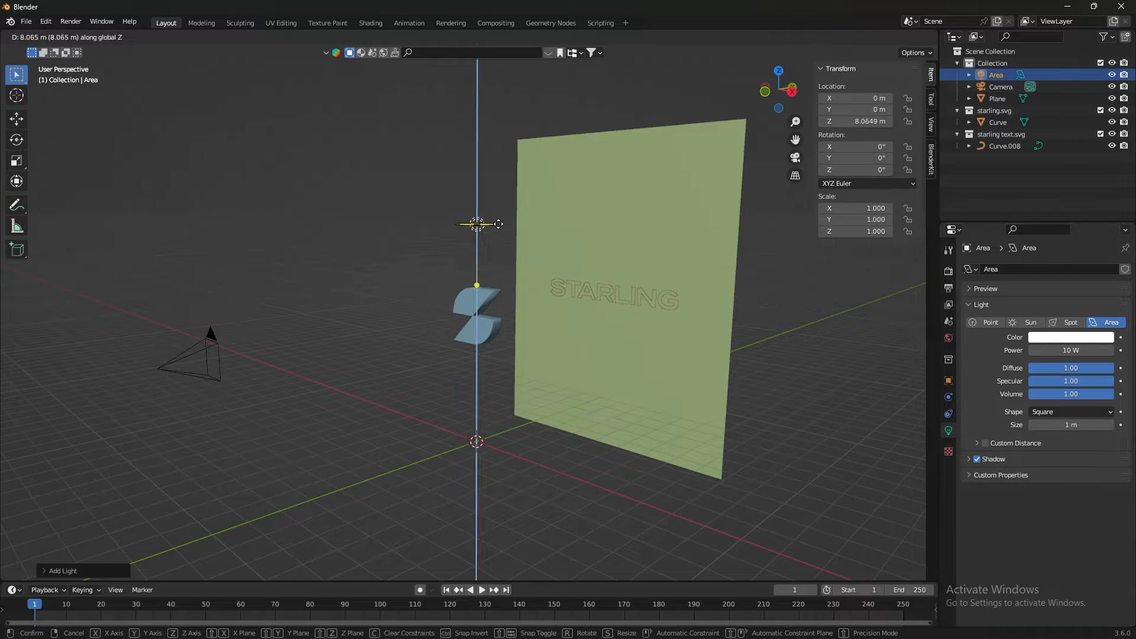
{"action": "left_click", "coordinate": [496, 170]}
- Stretch the area light along Y to a scale of about 16.56, making a long strip over the logo
{"action": "middle_click_drag", "start_coordinate": [496, 169], "coordinate": [500, 242]}
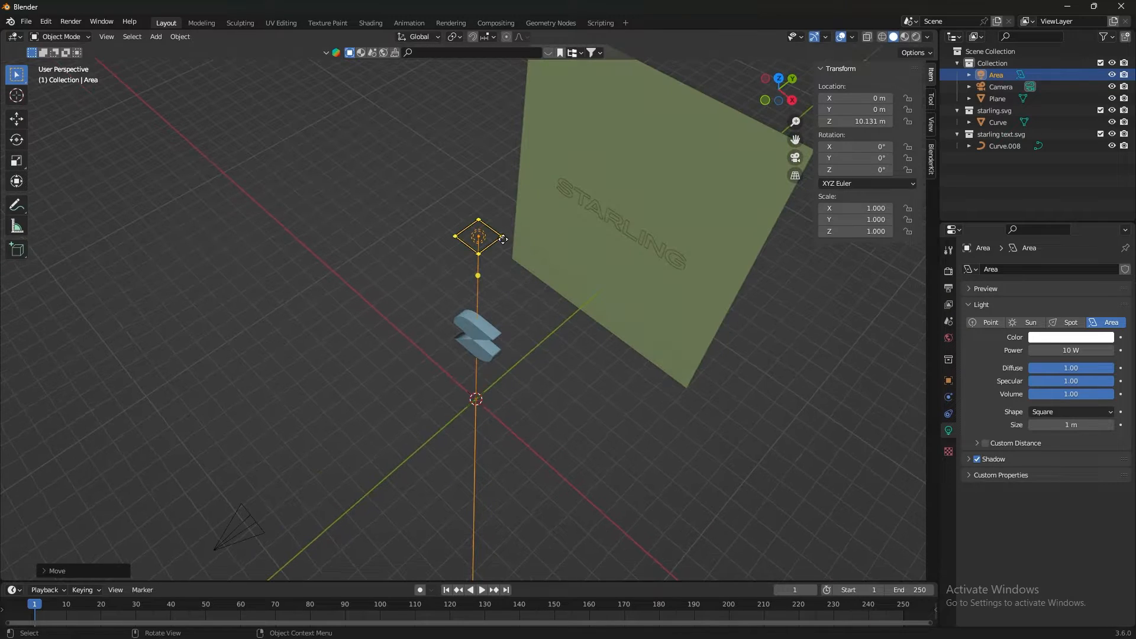
{"action": "key", "text": "s"}
{"action": "key", "text": "y"}
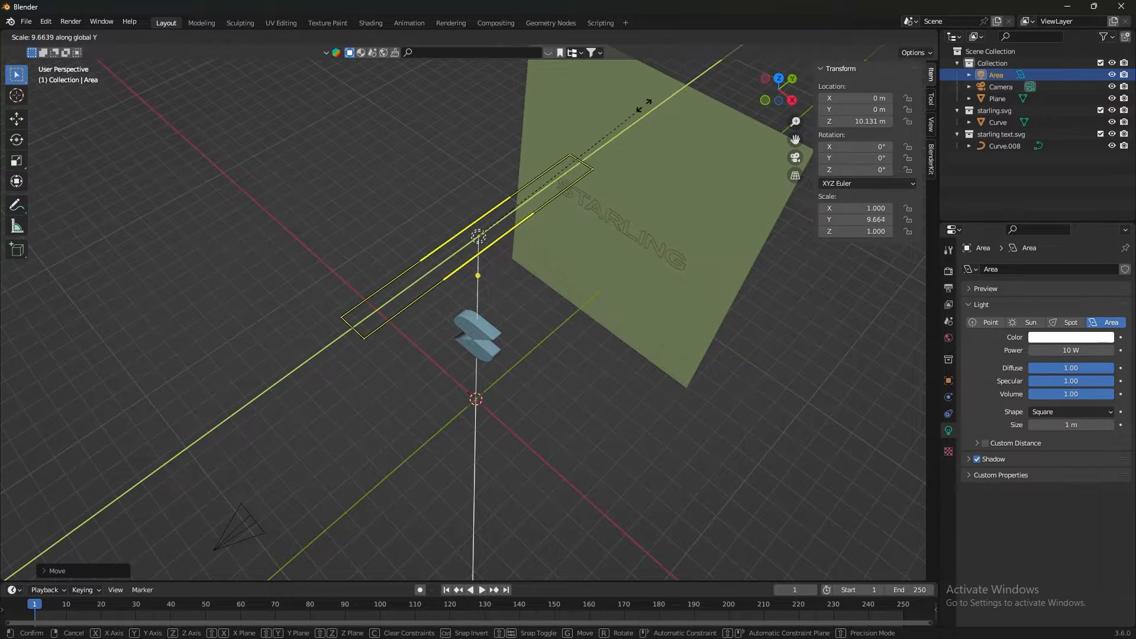
{"action": "left_click", "coordinate": [741, 530]}
- Make two copies of the strip light spaced along negative X, the first at about -1.79 m and the second beyond it
{"action": "middle_click_drag", "start_coordinate": [740, 531], "coordinate": [605, 400]}
{"action": "key", "text": "shift+d"}
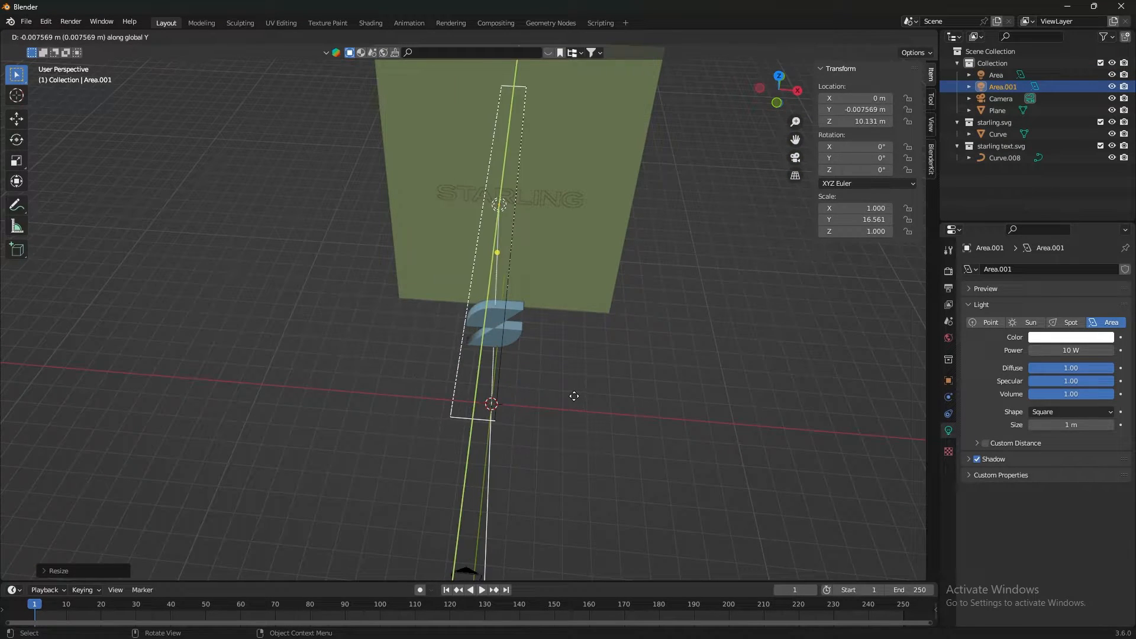
{"action": "key", "text": "x"}
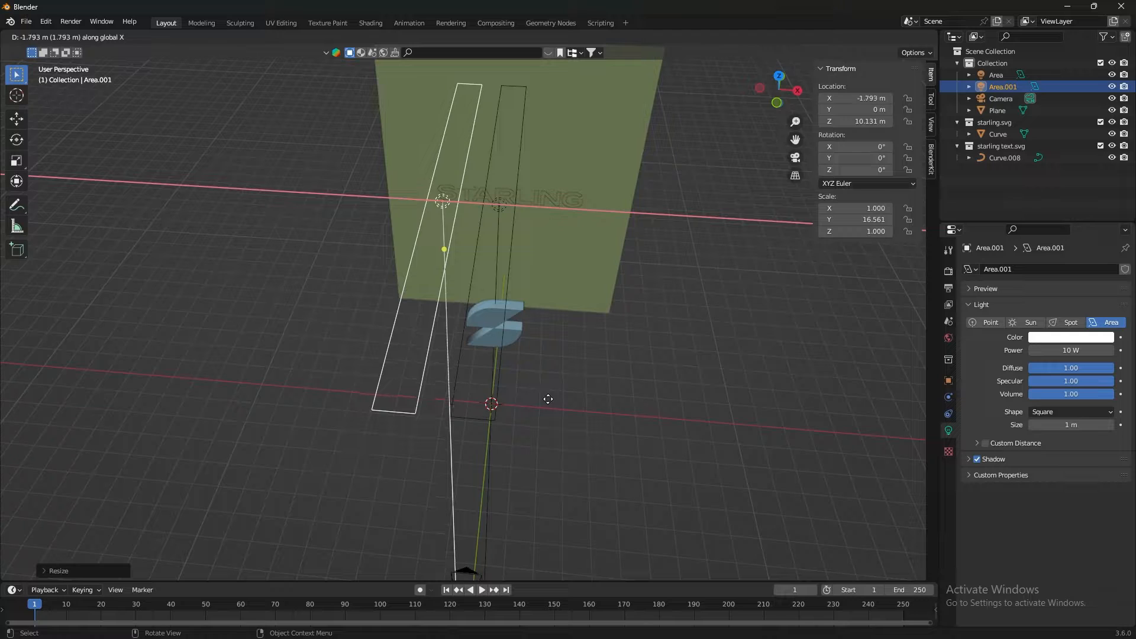
{"action": "left_click", "coordinate": [549, 400]}
{"action": "middle_click_drag", "start_coordinate": [548, 400], "coordinate": [555, 358]}
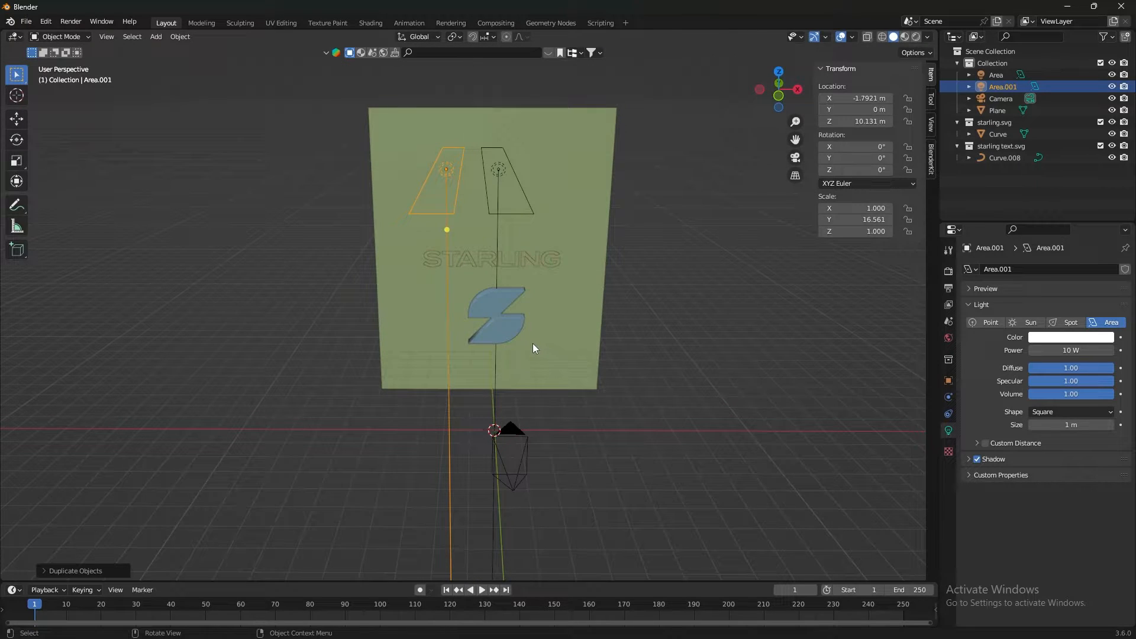
{"action": "key", "text": "shift+d"}
{"action": "key", "text": "x"}
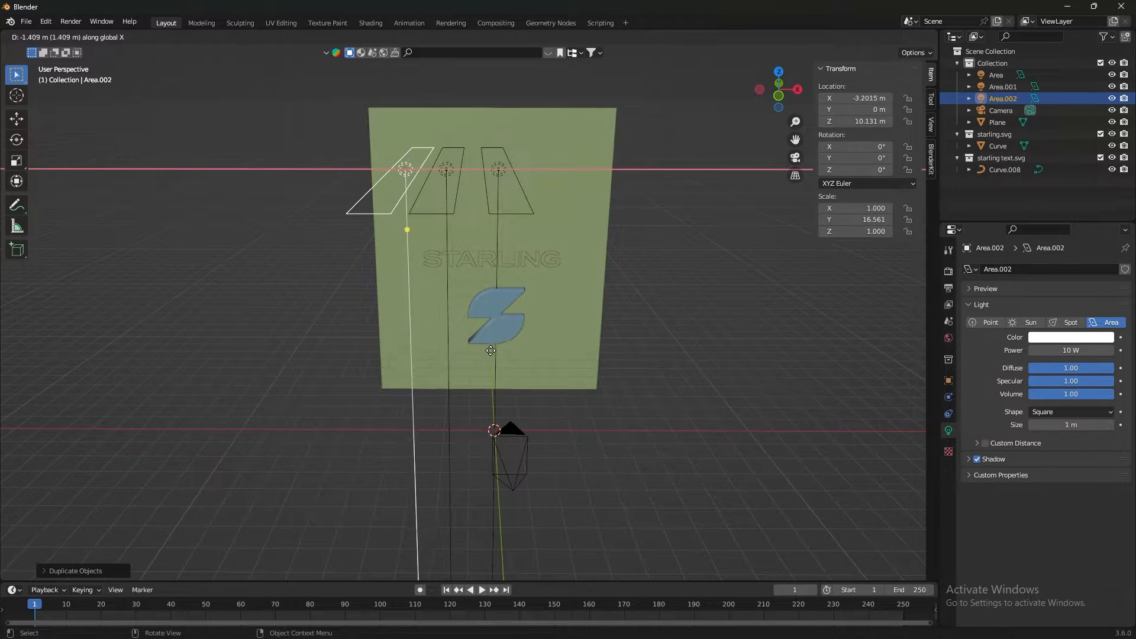
{"action": "left_click", "coordinate": [483, 351]}
- Duplicate the original strip light along positive X, placing the copy at about 1.77 m
{"action": "middle_click_drag", "start_coordinate": [482, 352], "coordinate": [514, 278]}
{"action": "left_click", "coordinate": [526, 244]}
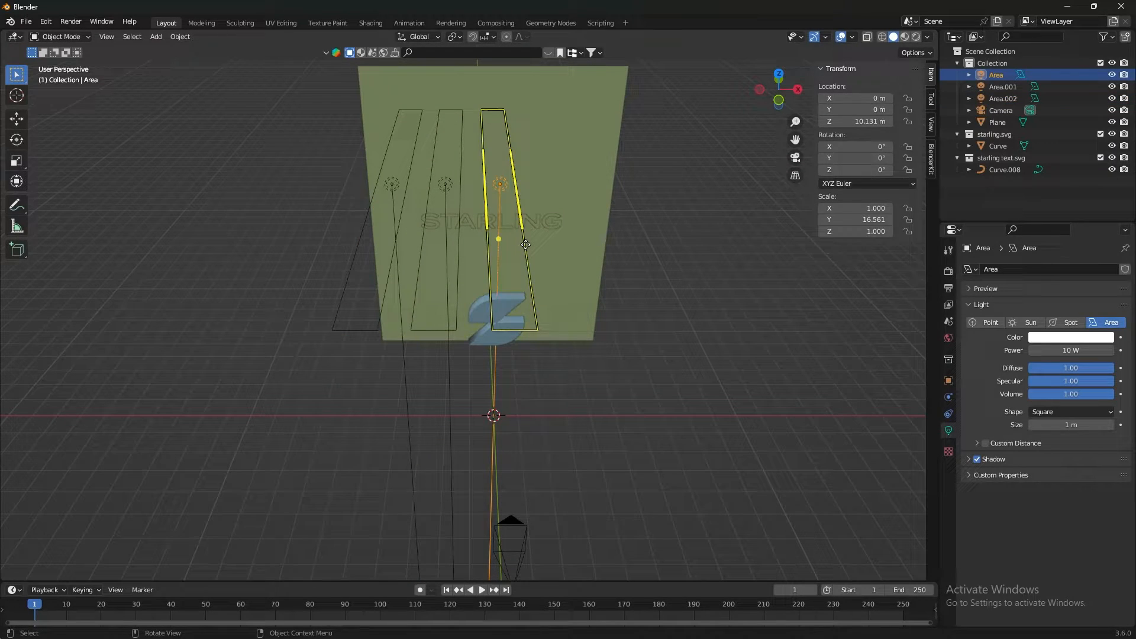
{"action": "key", "text": "shift+d"}
{"action": "key", "text": "x"}
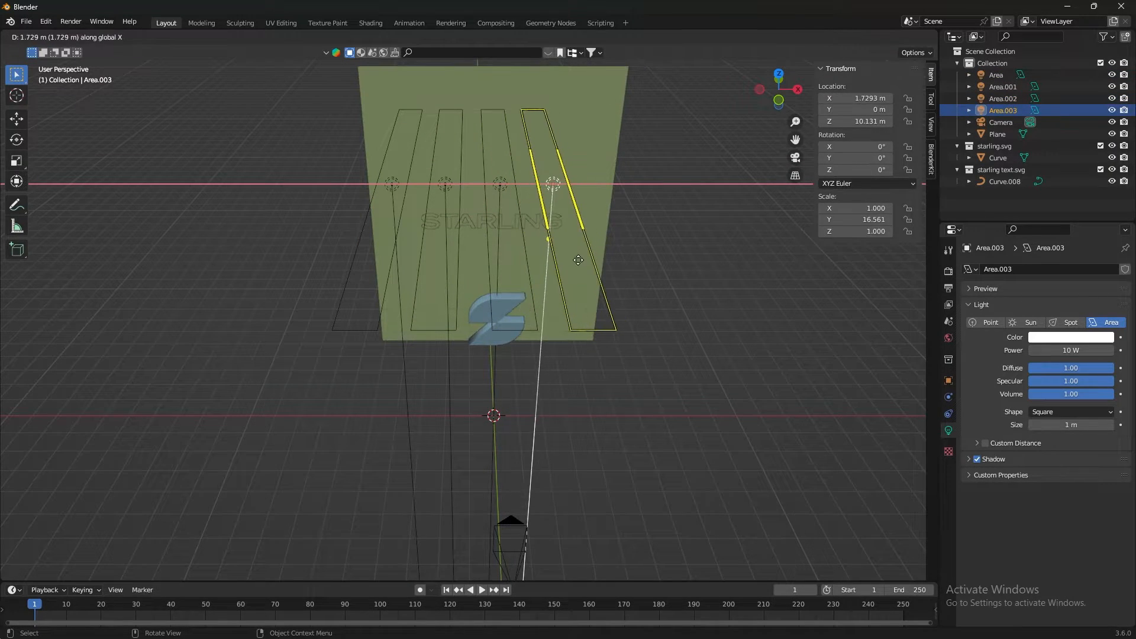
{"action": "left_click", "coordinate": [580, 260]}
- Try to join the four area lights and the plane into one object
{"action": "middle_click_drag", "start_coordinate": [580, 260], "coordinate": [641, 341]}
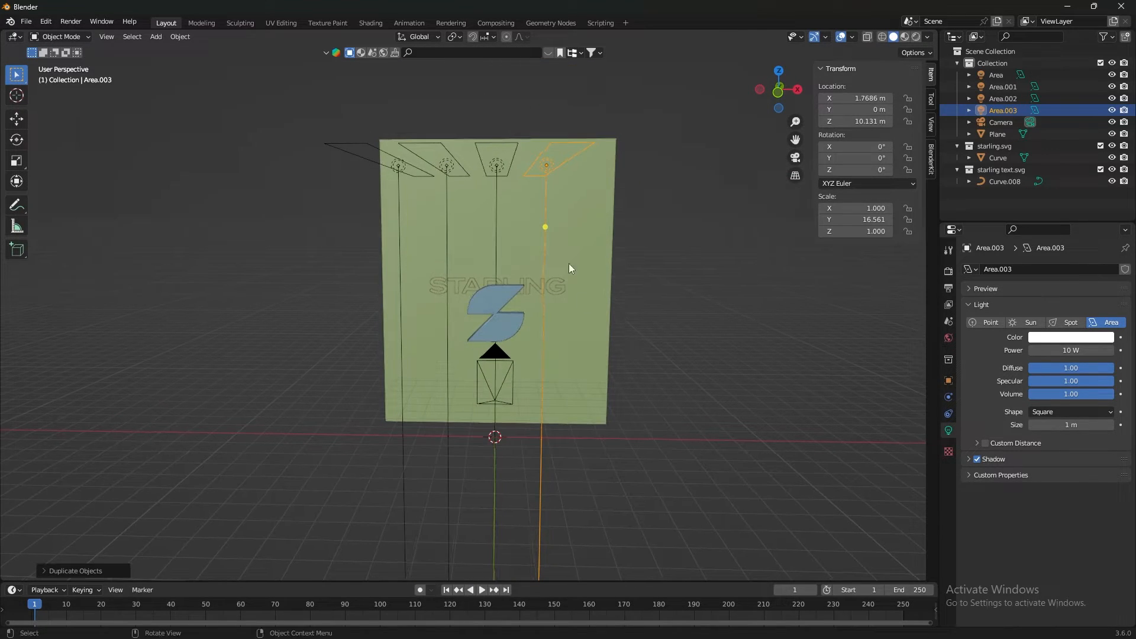
{"action": "left_click_drag", "start_coordinate": [607, 234], "coordinate": [325, 234]}
{"action": "left_click", "coordinate": [608, 246], "text": "shift"}
{"action": "middle_click_drag", "start_coordinate": [584, 434], "coordinate": [577, 322]}
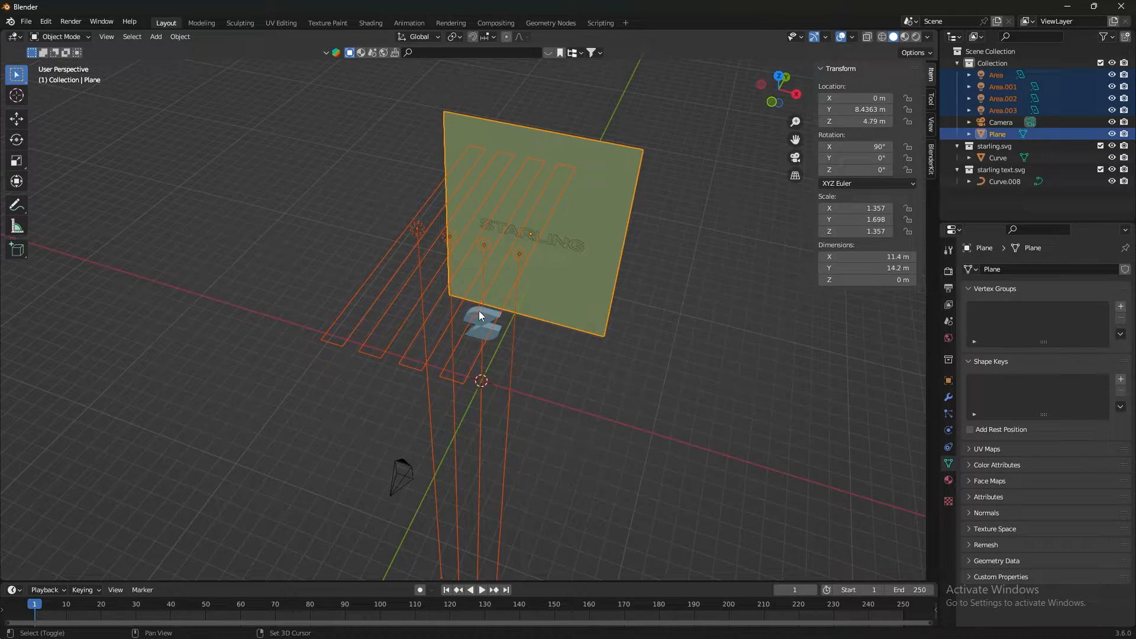
{"action": "key", "text": "shift+g"}
{"action": "right_click", "coordinate": [503, 229]}
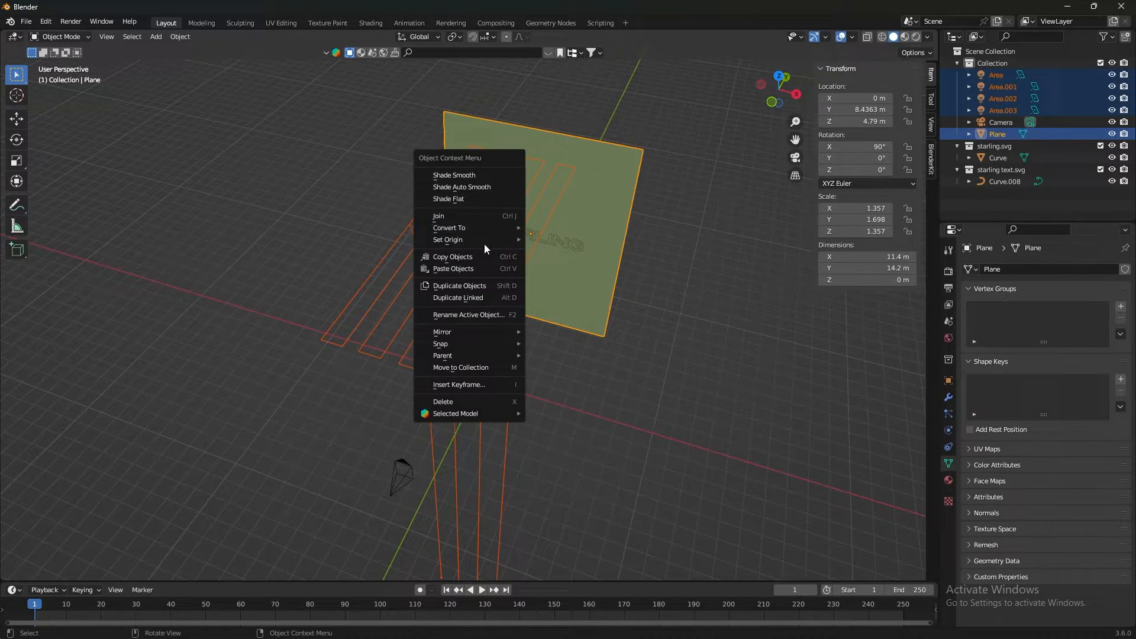
{"action": "left_click", "coordinate": [465, 215]}
{"action": "middle_click_drag", "start_coordinate": [468, 225], "coordinate": [552, 341]}
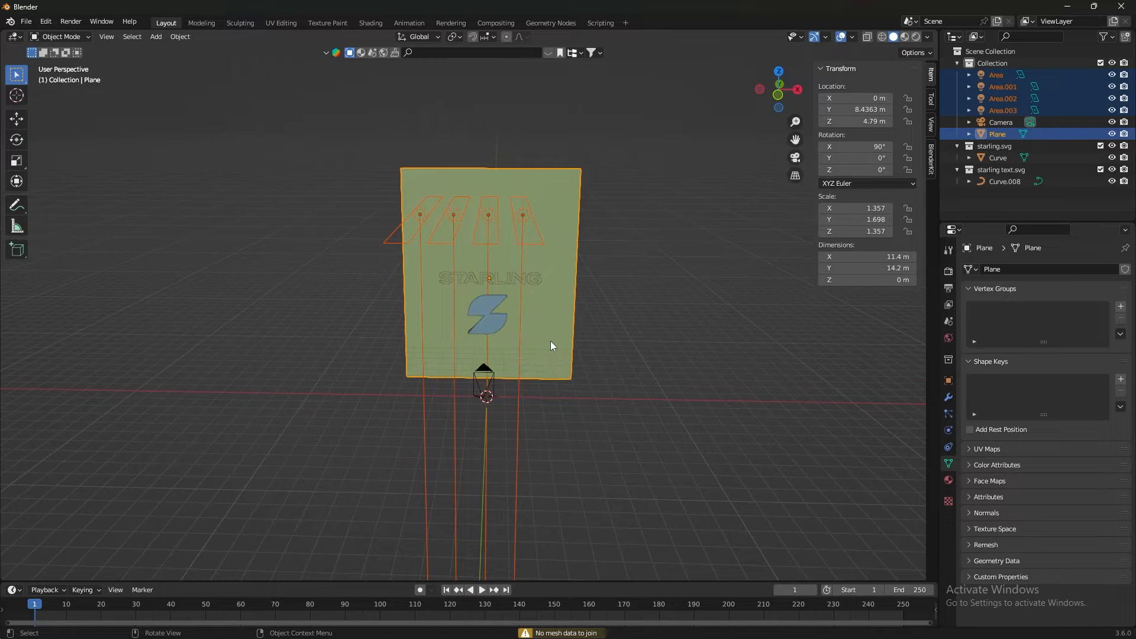
{"action": "key", "text": "g"}
{"action": "right_click", "coordinate": [532, 332]}
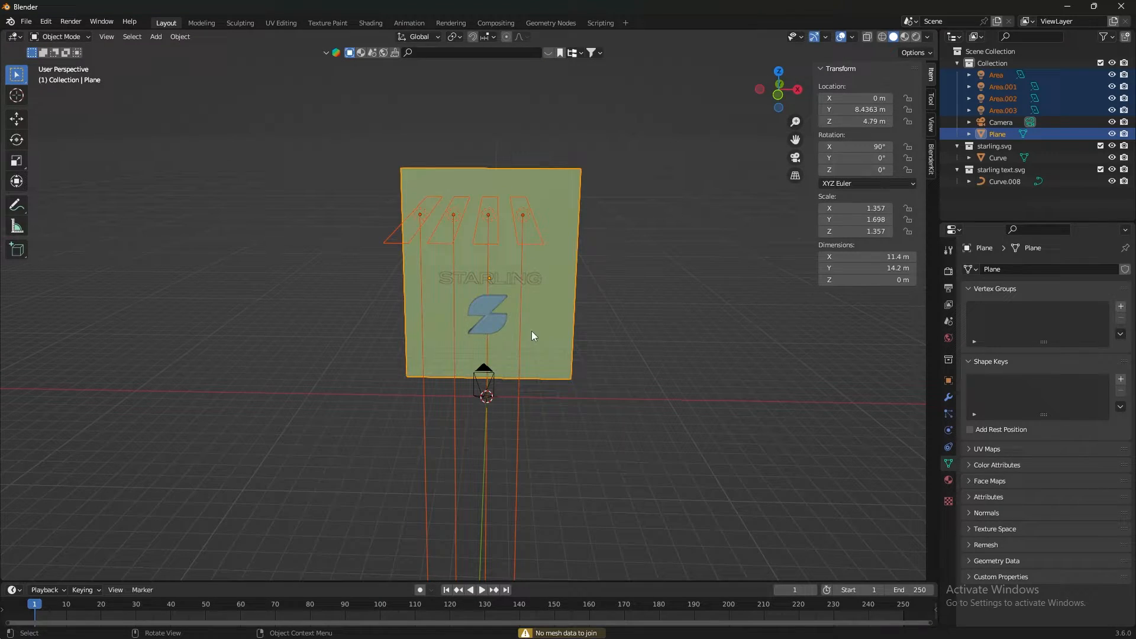
{"action": "left_click", "coordinate": [564, 249], "text": "shift"}
{"action": "left_click", "coordinate": [653, 268]}
{"action": "middle_click_drag", "start_coordinate": [653, 269], "coordinate": [318, 367]}
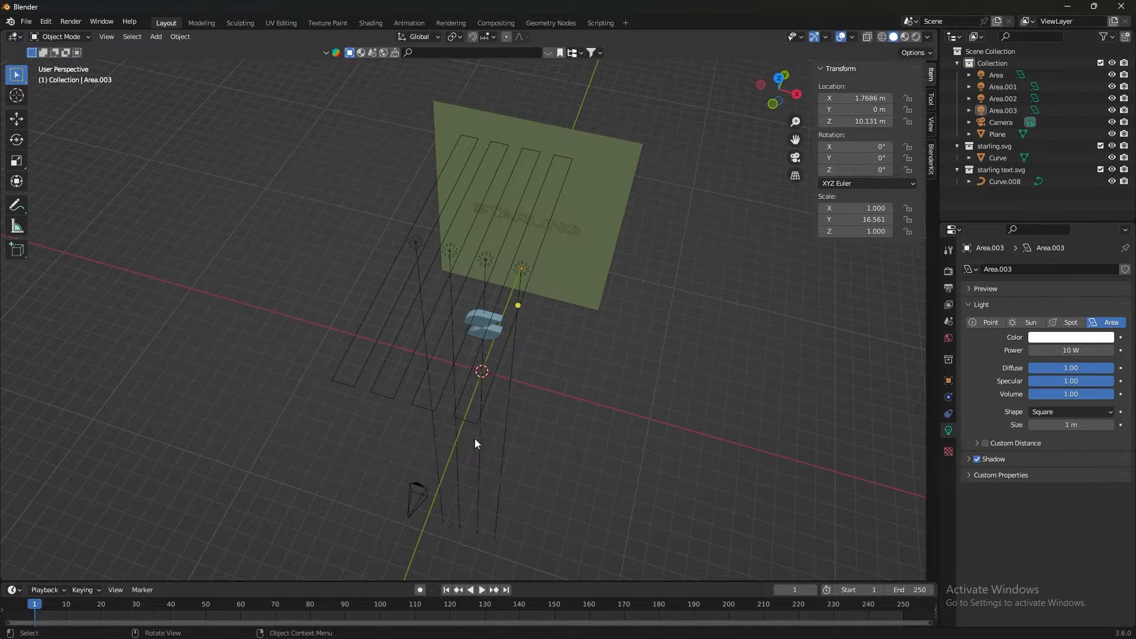
{"action": "left_click_drag", "start_coordinate": [541, 452], "coordinate": [316, 377]}
{"action": "left_click", "coordinate": [477, 385], "text": "shift"}
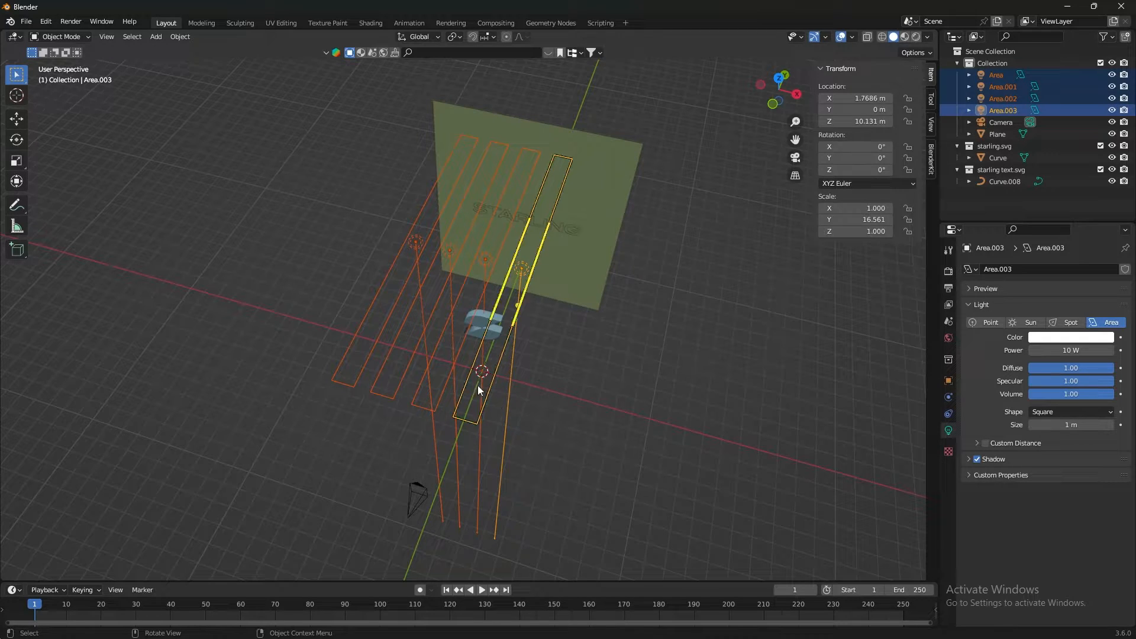
{"action": "right_click", "coordinate": [462, 389]}
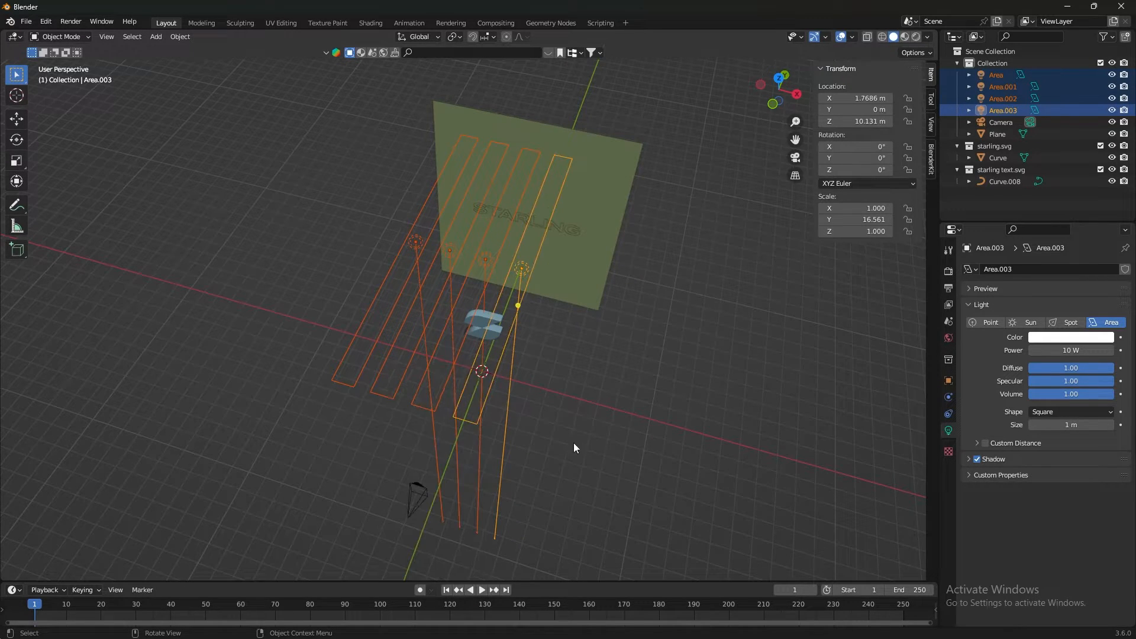
{"action": "right_click", "coordinate": [436, 406]}
{"action": "middle_click_drag", "start_coordinate": [434, 479], "coordinate": [584, 371]}
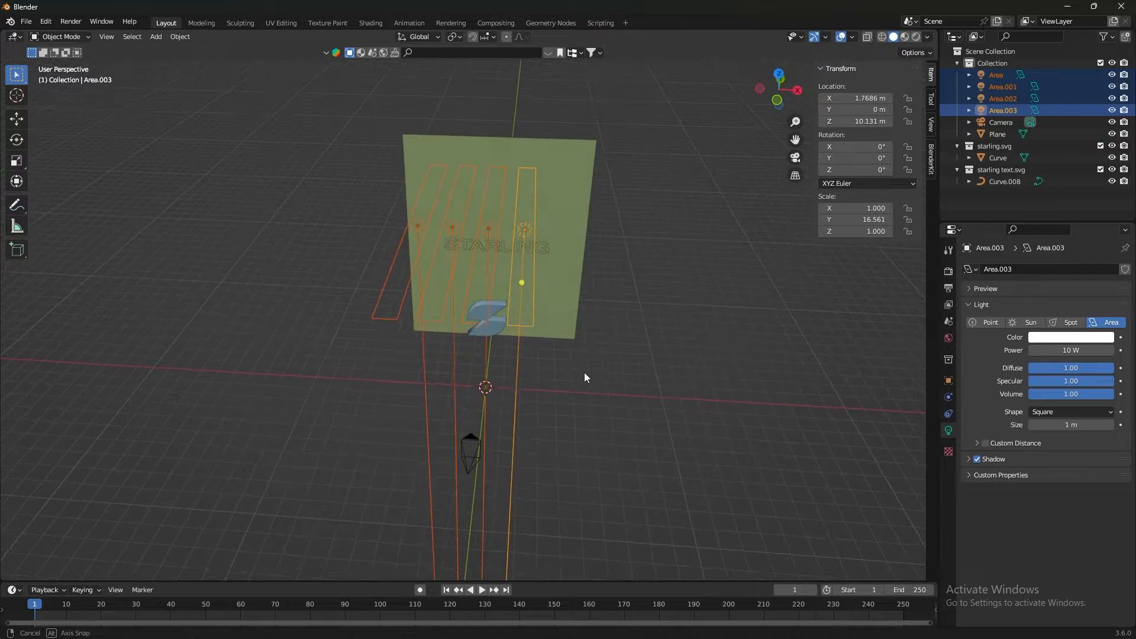
{"action": "left_click", "coordinate": [555, 403]}
{"action": "left_click_drag", "start_coordinate": [586, 391], "coordinate": [378, 403]}
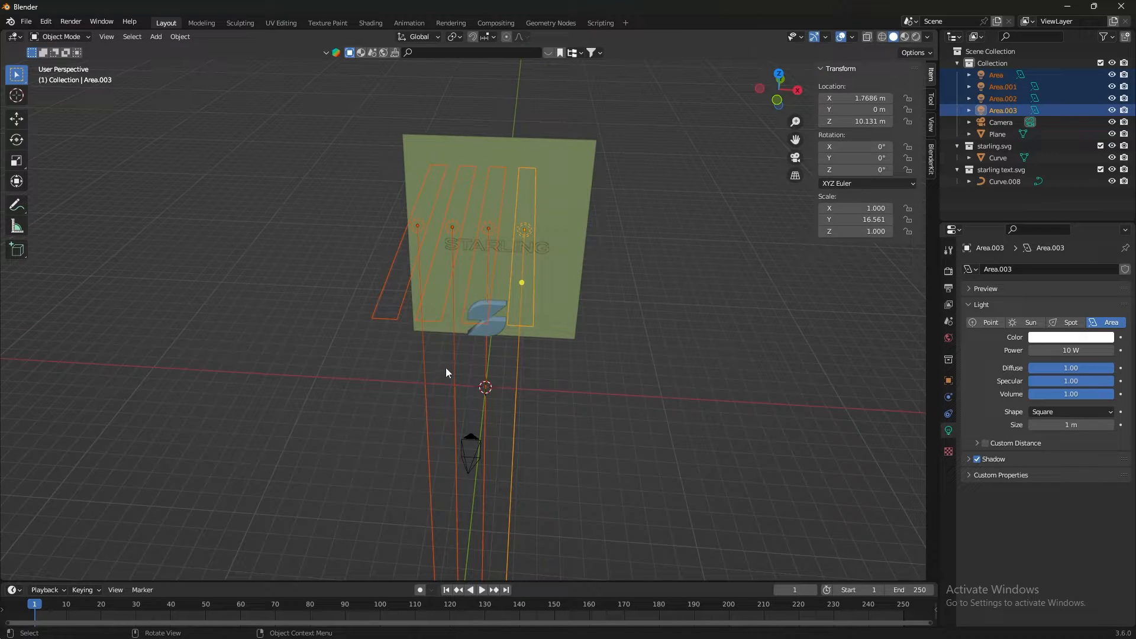
{"action": "right_click", "coordinate": [458, 385]}
{"action": "left_click", "coordinate": [600, 360]}
{"action": "middle_click_drag", "start_coordinate": [634, 315], "coordinate": [636, 350]}
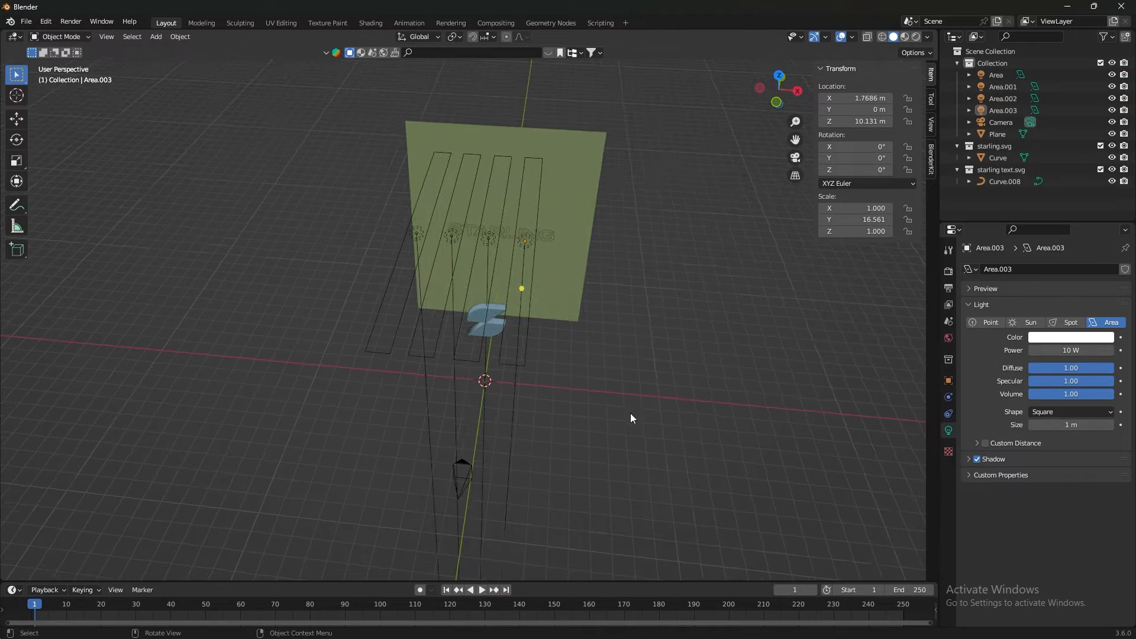
{"action": "middle_click_drag", "start_coordinate": [630, 413], "coordinate": [606, 350]}
- Move all four strip lights about 0.87 m along X to centre them over the logo, and save the file
{"action": "left_click_drag", "start_coordinate": [555, 370], "coordinate": [363, 378]}
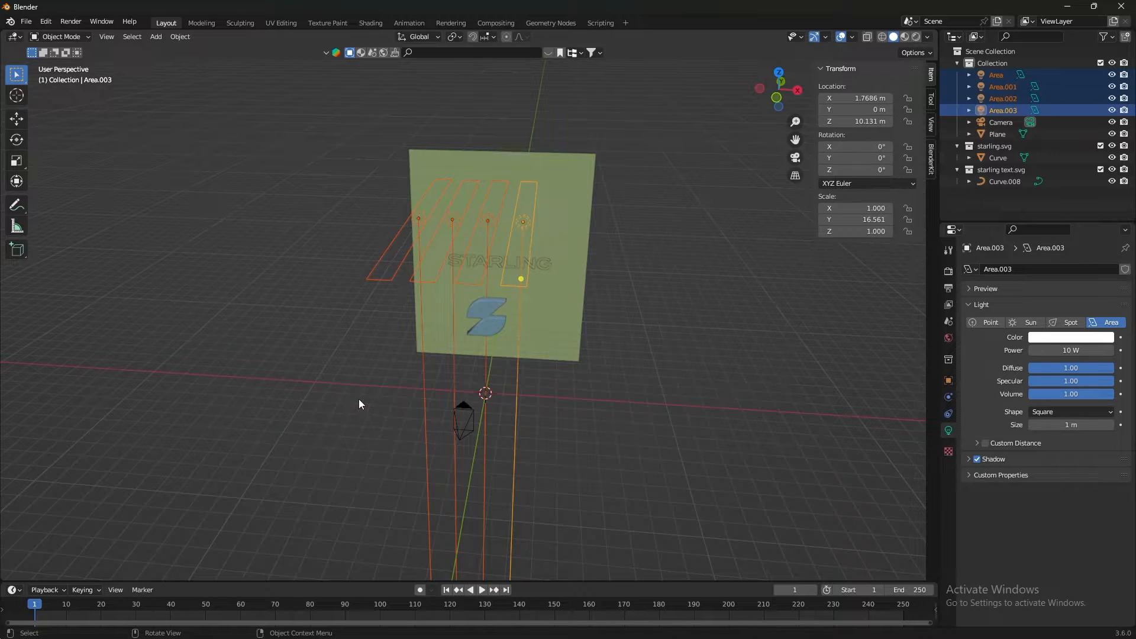
{"action": "key", "text": "g"}
{"action": "key", "text": "x"}
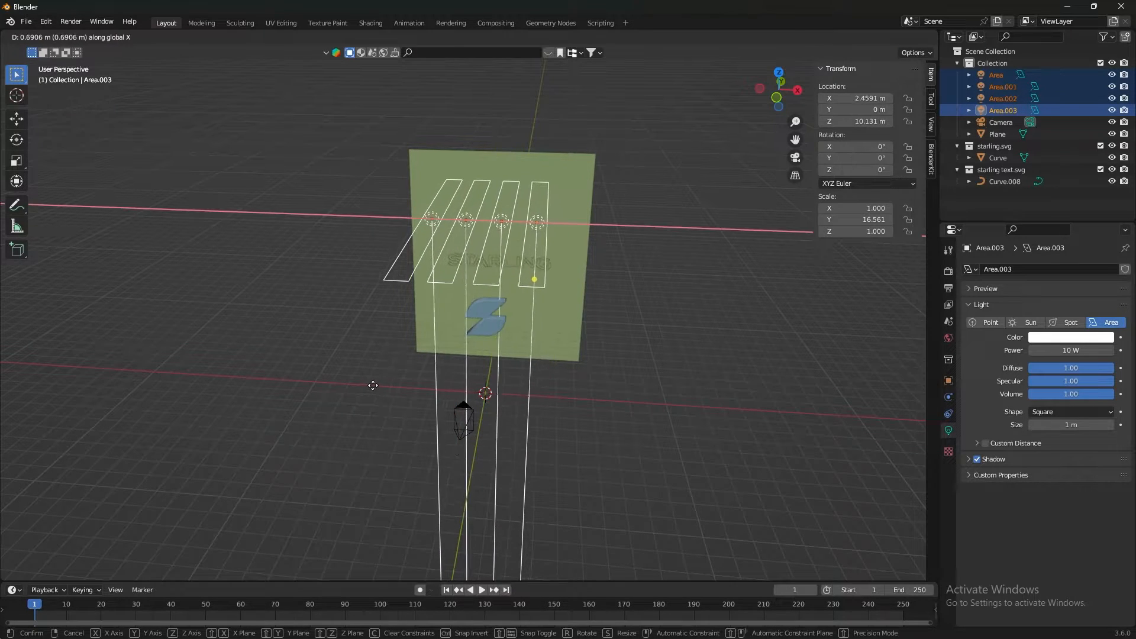
{"action": "left_click", "coordinate": [376, 386]}
{"action": "middle_click_drag", "start_coordinate": [529, 389], "coordinate": [549, 332]}
{"action": "key", "text": "ctrl+s"}
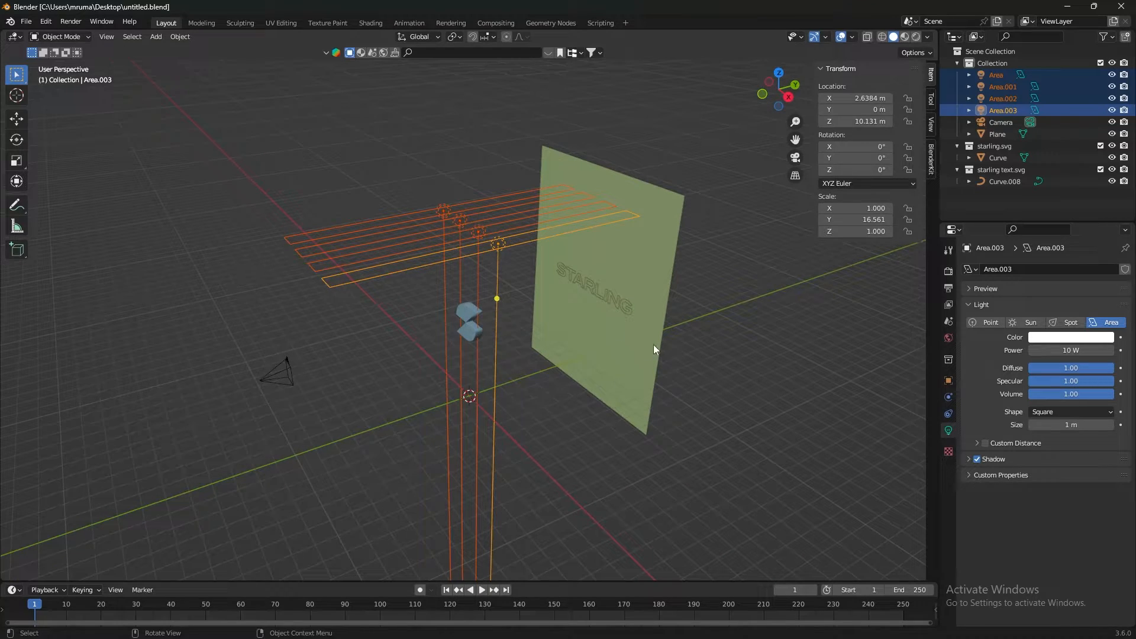
{"action": "scroll", "coordinate": [646, 325], "scroll_direction": "down", "scroll_amount": 2}
{"action": "scroll", "coordinate": [602, 321], "scroll_direction": "up", "scroll_amount": 2}
{"action": "scroll", "coordinate": [643, 368], "scroll_direction": "down", "scroll_amount": 2}
{"action": "scroll", "coordinate": [597, 318], "scroll_direction": "up", "scroll_amount": 2}
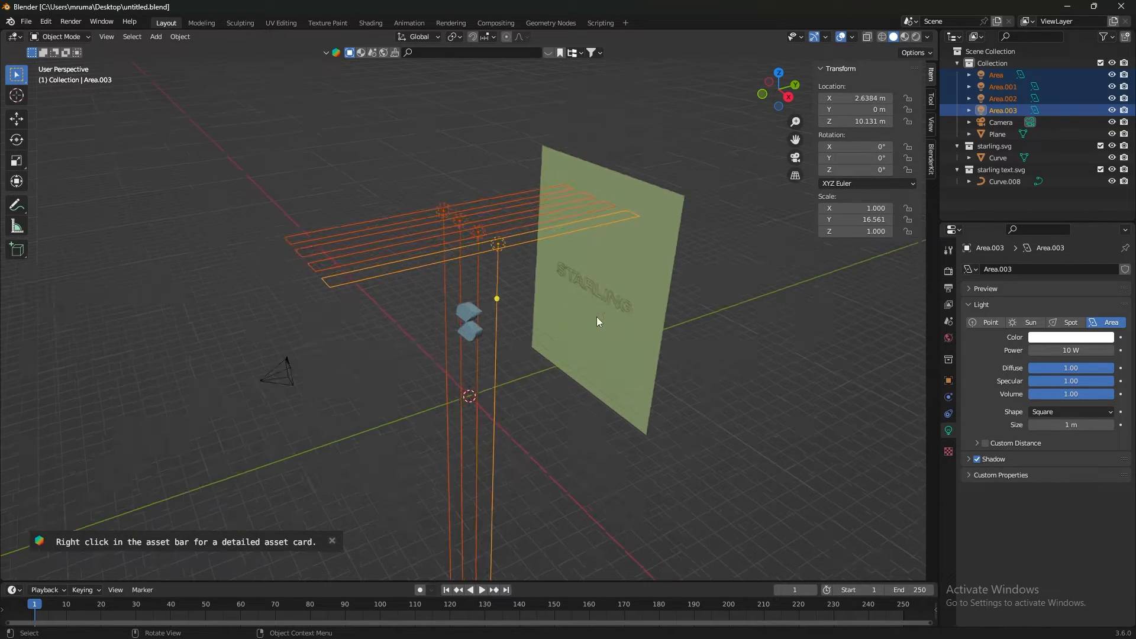
- Select the four strip lights and raise them together along Z, higher above the logo
{"action": "middle_click_drag", "start_coordinate": [596, 317], "coordinate": [572, 390]}
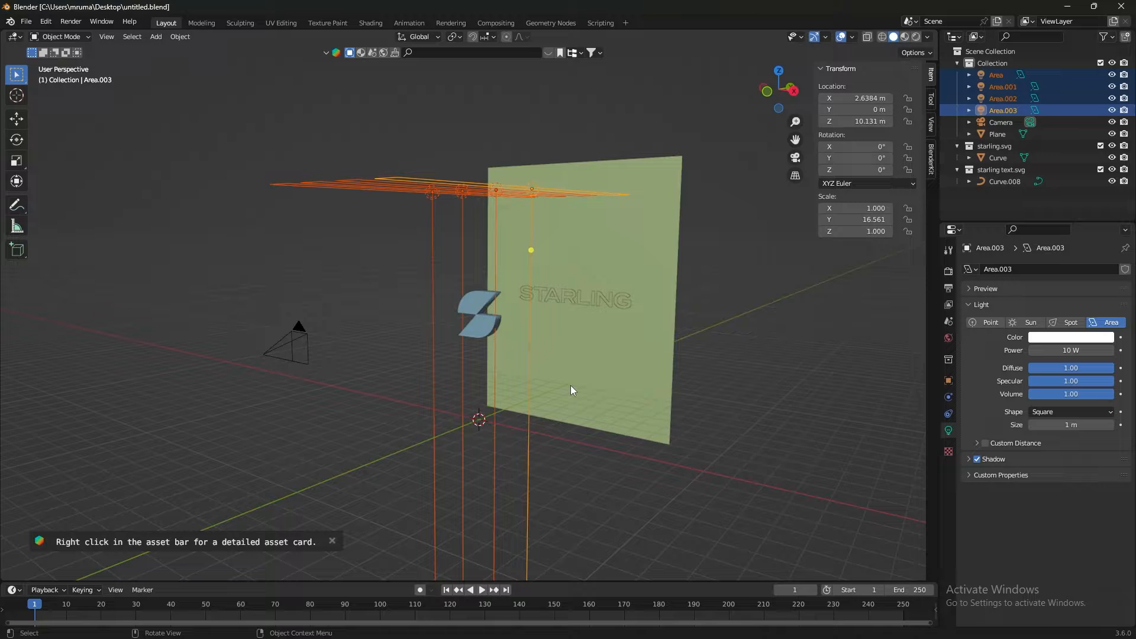
{"action": "left_click", "coordinate": [562, 454]}
{"action": "left_click_drag", "start_coordinate": [562, 454], "coordinate": [375, 483]}
{"action": "key", "text": "g"}
{"action": "key", "text": "z"}
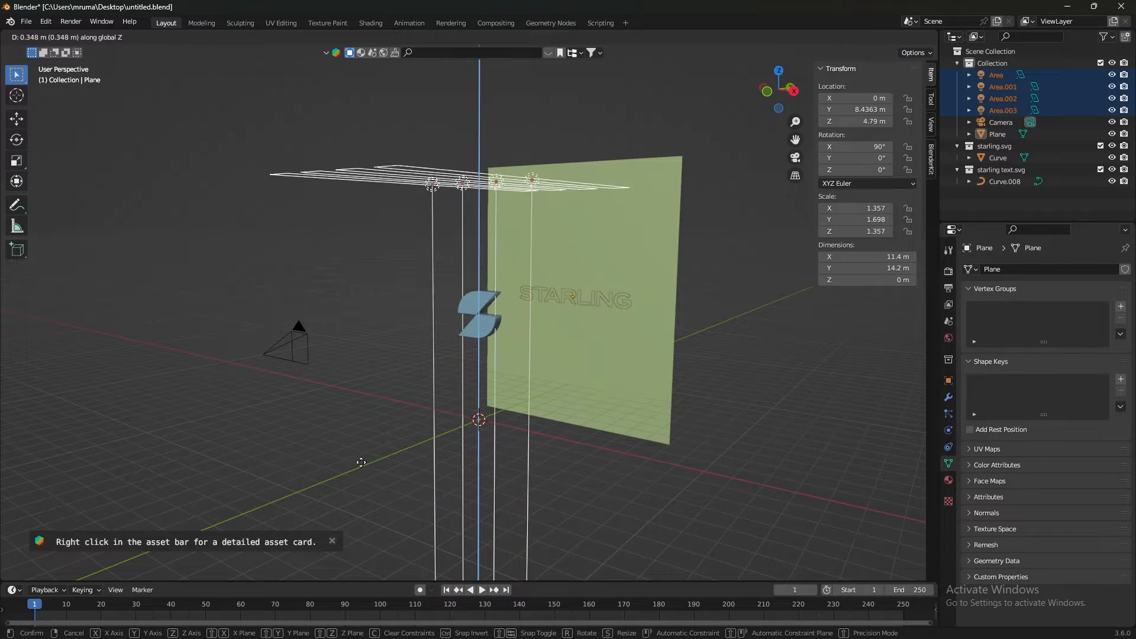
{"action": "left_click", "coordinate": [482, 335]}
{"action": "middle_click_drag", "start_coordinate": [481, 335], "coordinate": [509, 376]}
{"action": "key", "text": "s"}
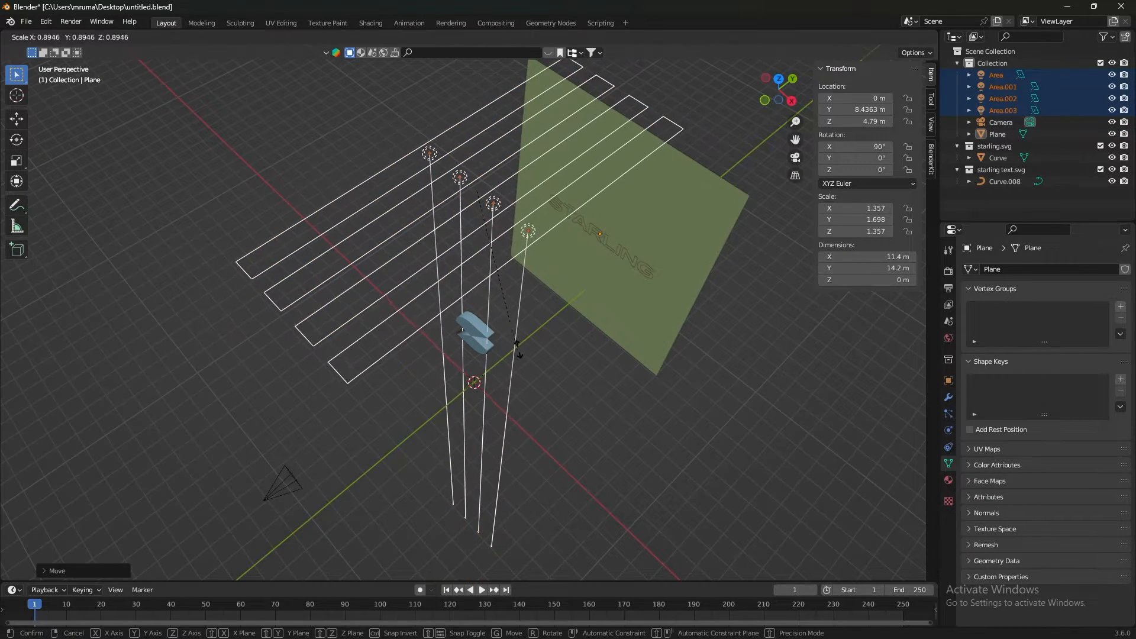
{"action": "key", "text": "Escape"}
{"action": "key", "text": "s"}
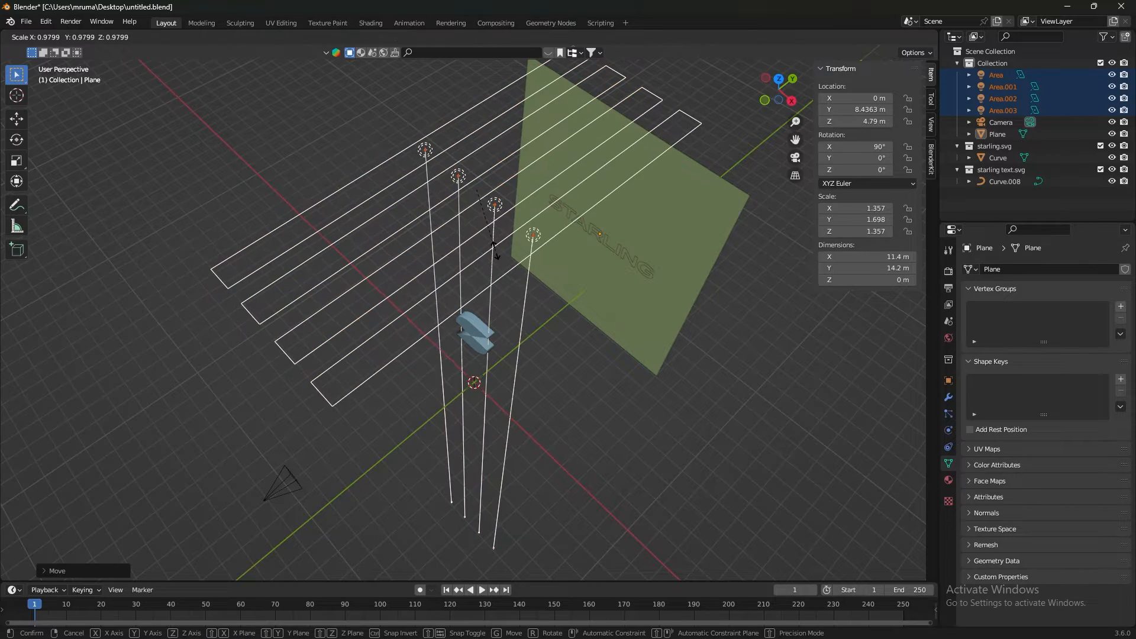
{"action": "key", "text": "Escape"}
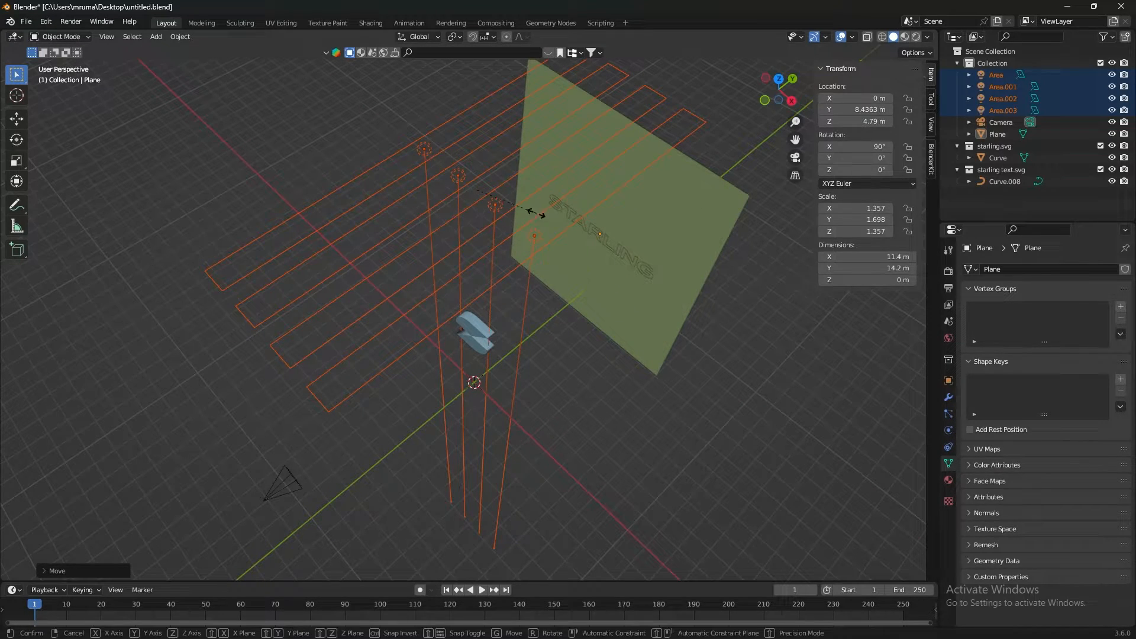
- Stretch the four strip lights together along Y by a factor of about 1.39
{"action": "key", "text": "s"}
{"action": "key", "text": "y"}
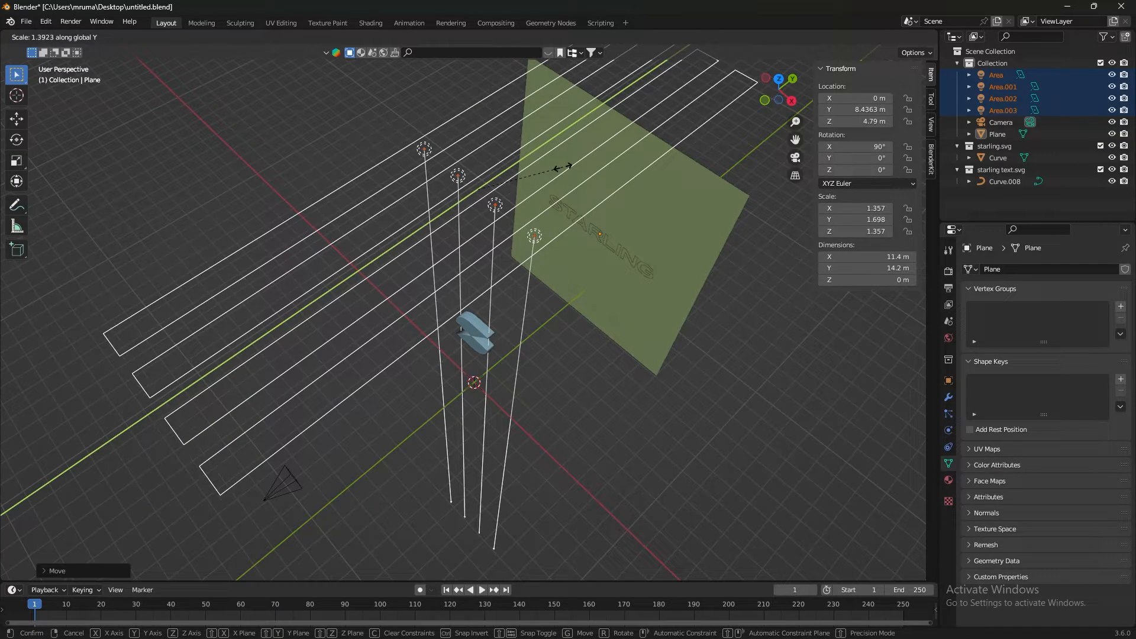
{"action": "left_click", "coordinate": [562, 170]}
- Remove the SVGMat material from the starling logo and give the logo a new material
{"action": "middle_click_drag", "start_coordinate": [563, 173], "coordinate": [344, 342]}
{"action": "left_click", "coordinate": [650, 405]}
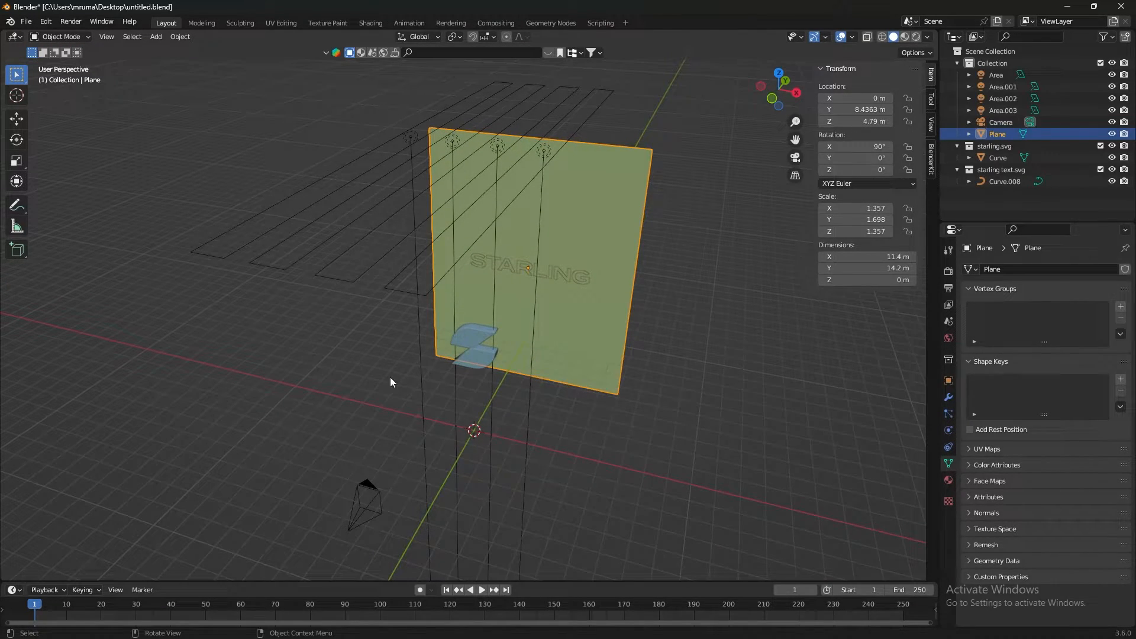
{"action": "middle_click_drag", "start_coordinate": [669, 442], "coordinate": [663, 415]}
{"action": "left_click", "coordinate": [466, 361]}
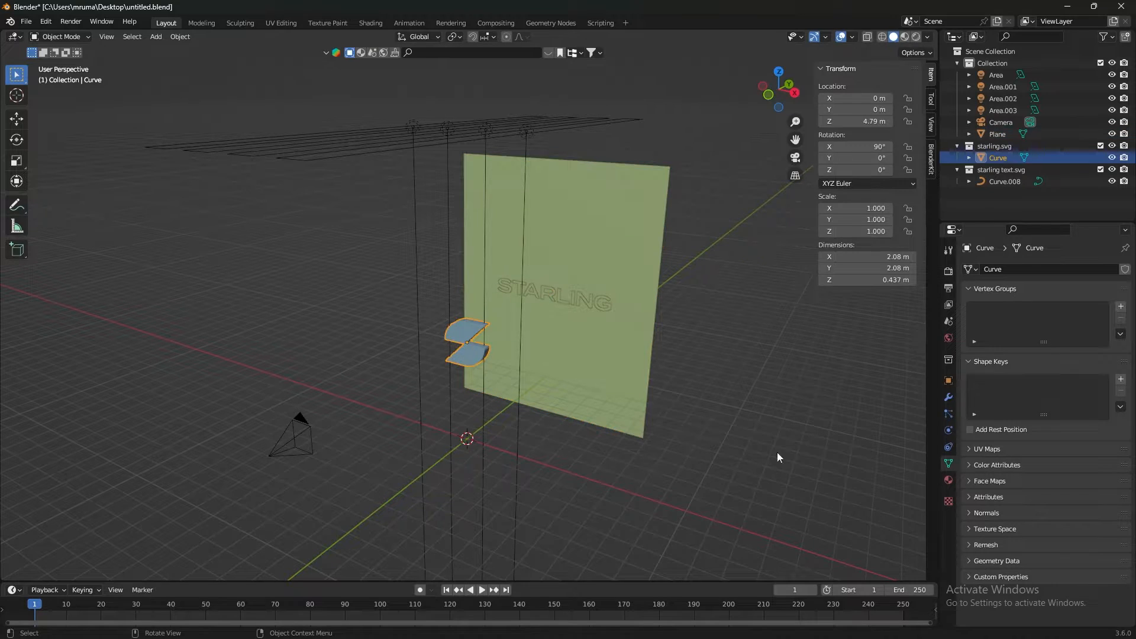
{"action": "left_click", "coordinate": [948, 479]}
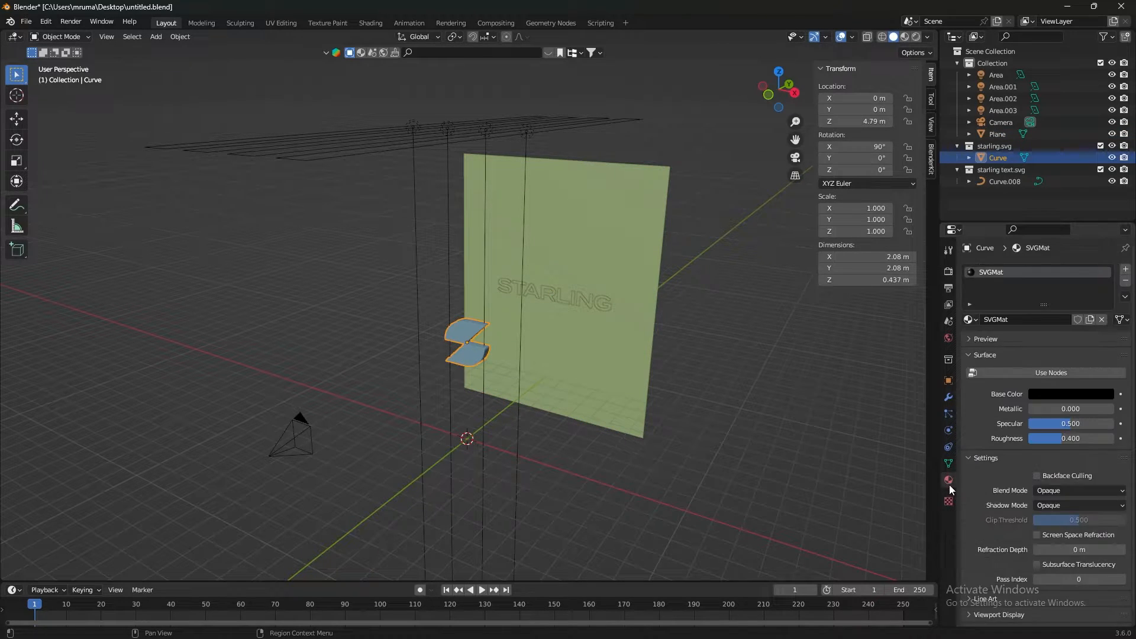
{"action": "left_click", "coordinate": [1027, 323]}
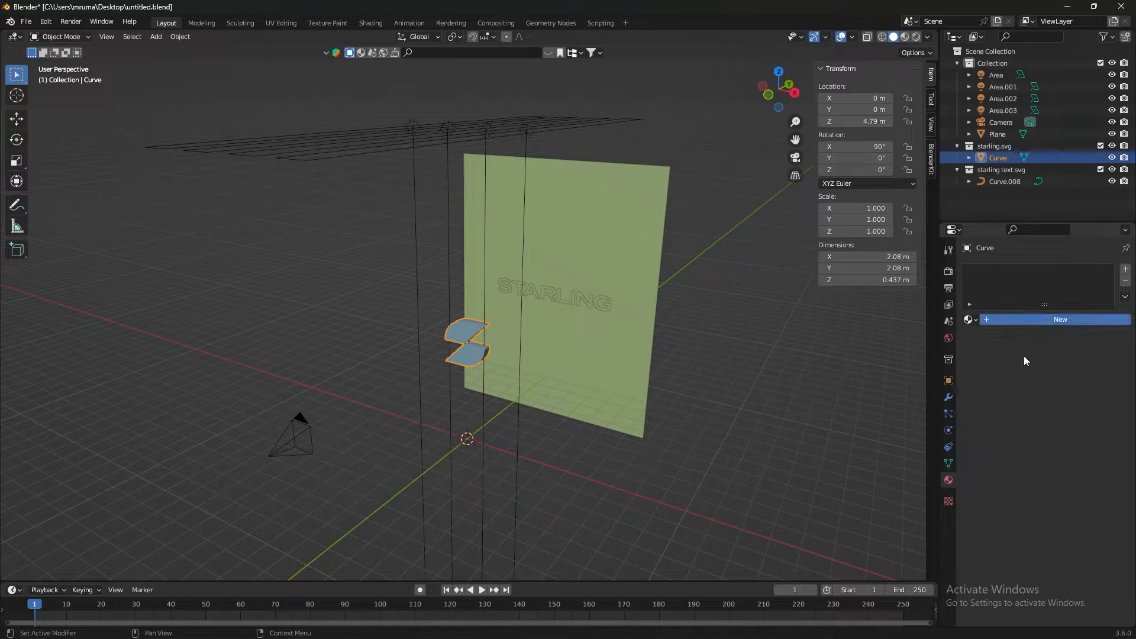
{"action": "double_click", "coordinate": [1046, 321]}
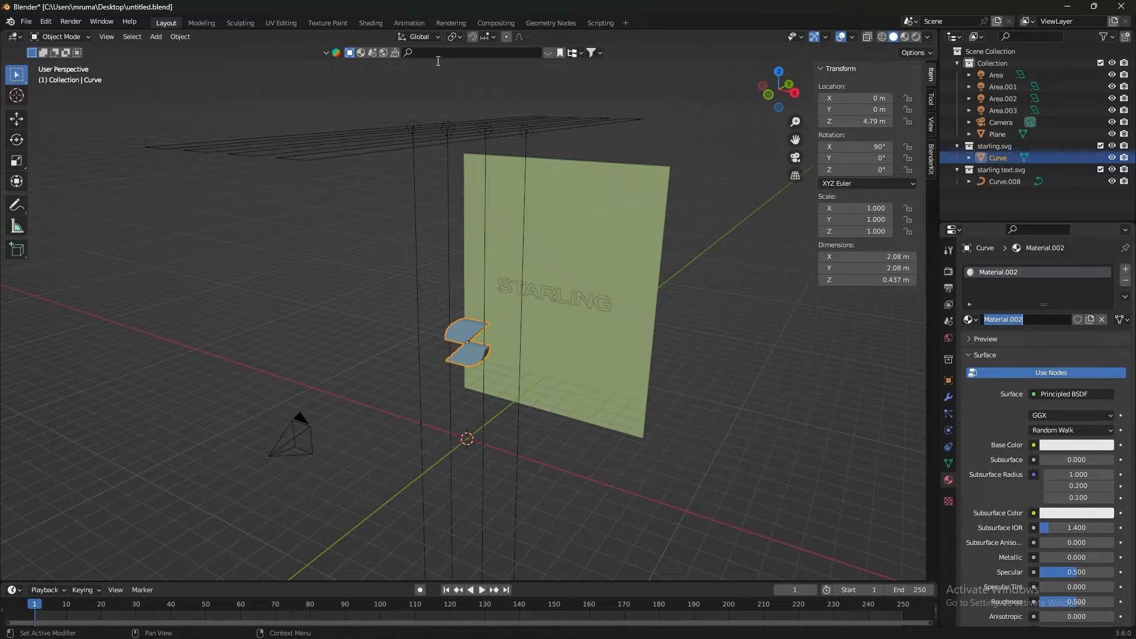
- Search the BlenderKit materials for "drinking glass" and apply the blue Drinking Glass Texture to the starling logo
{"action": "left_click", "coordinate": [463, 53]}
{"action": "left_click", "coordinate": [361, 53]}
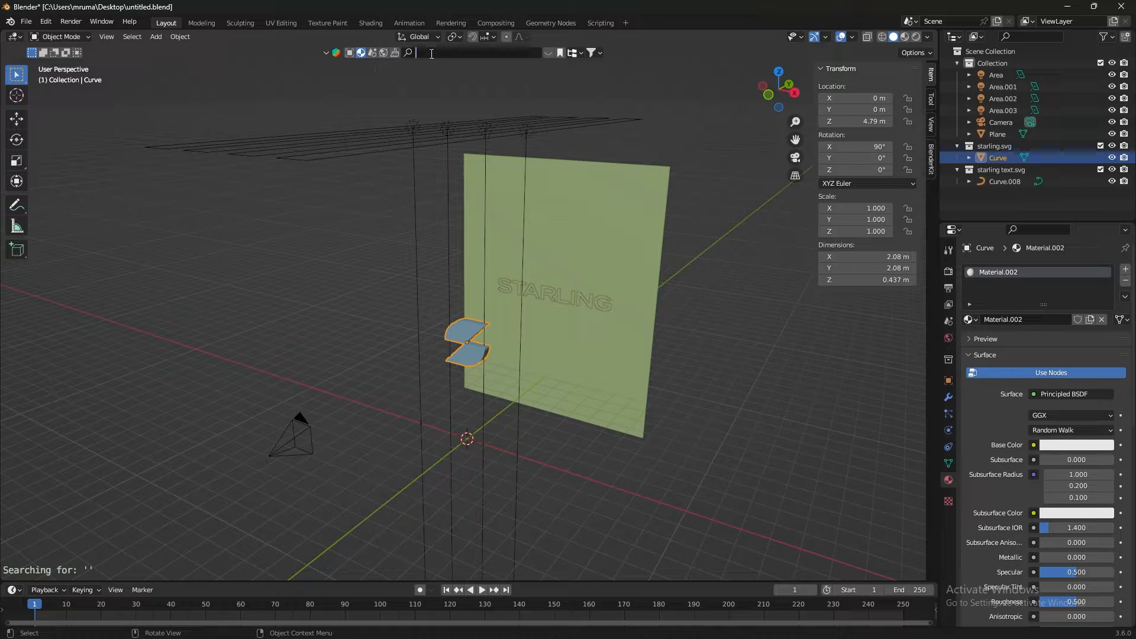
{"action": "type", "text": "drinking g"}
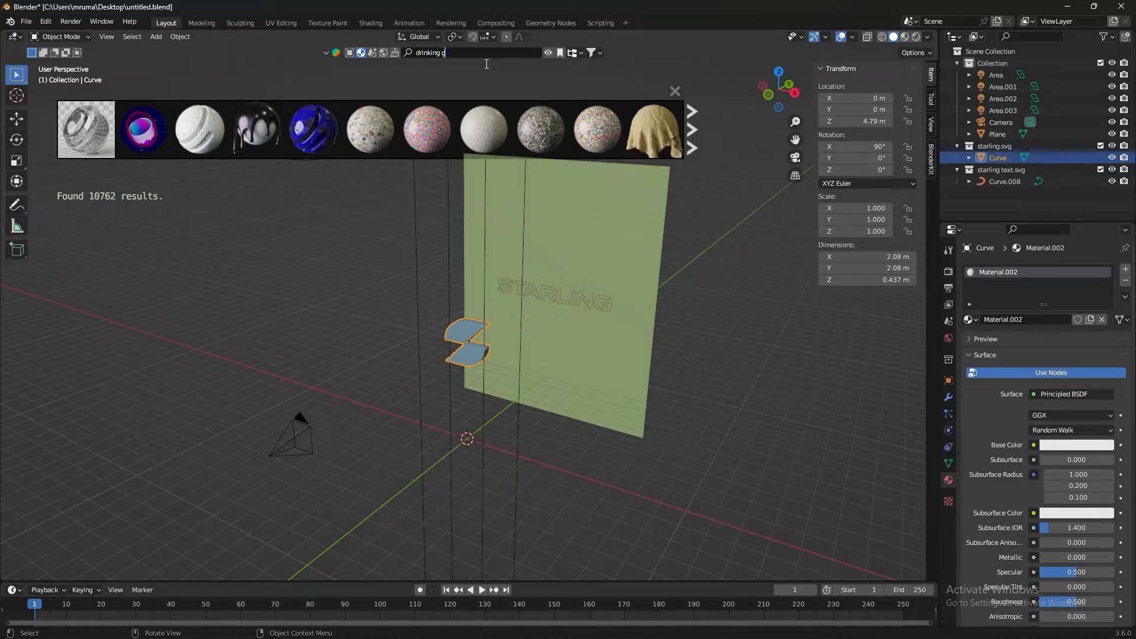
{"action": "key", "text": "BackSpace"}
{"action": "key", "text": "BackSpace"}
{"action": "key", "text": "BackSpace"}
{"action": "key", "text": "BackSpace"}
{"action": "type", "text": "lass"}
{"action": "key", "text": "Return"}
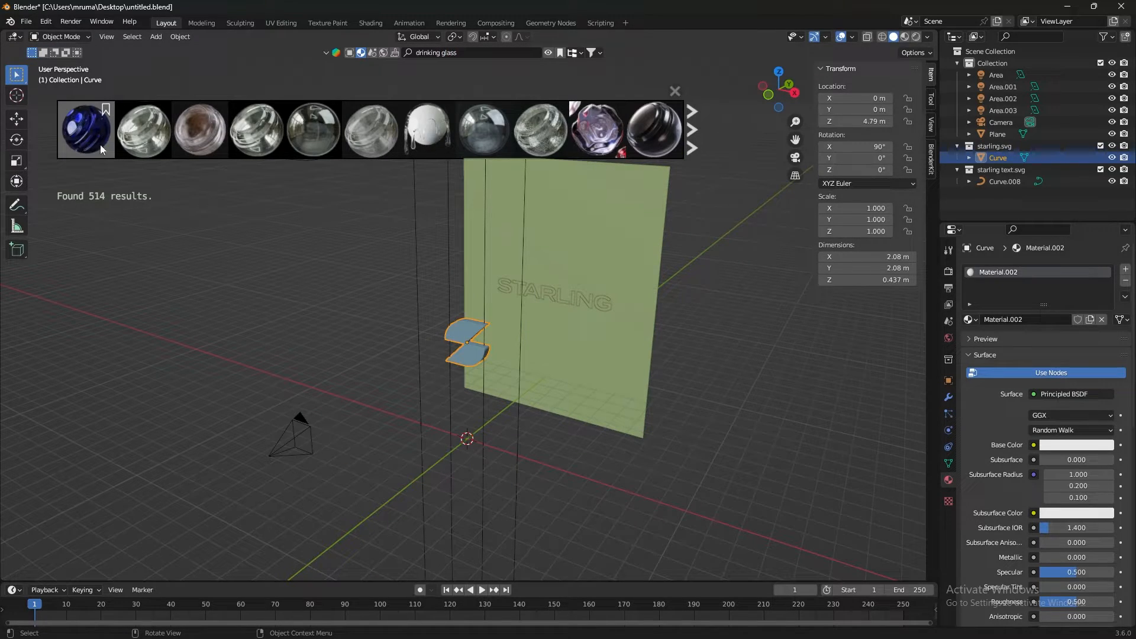
{"action": "left_click_drag", "start_coordinate": [101, 144], "coordinate": [470, 341]}
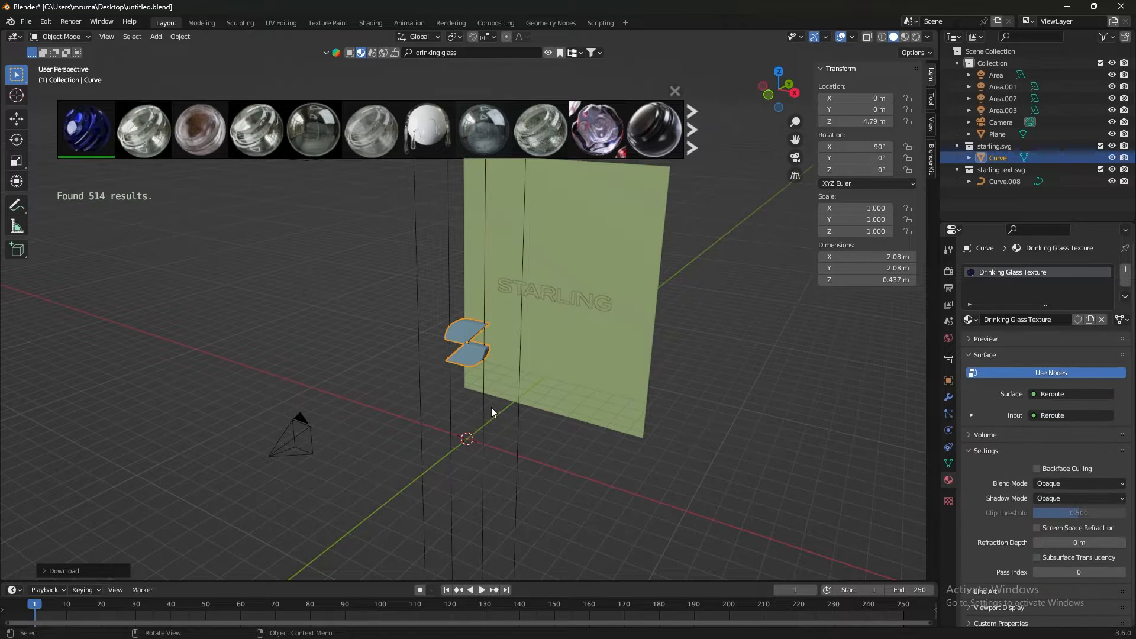
- Check the glass logo in rendered shading and through the camera, return to solid shading and dismiss the material results
{"action": "middle_click_drag", "start_coordinate": [491, 412], "coordinate": [606, 372]}
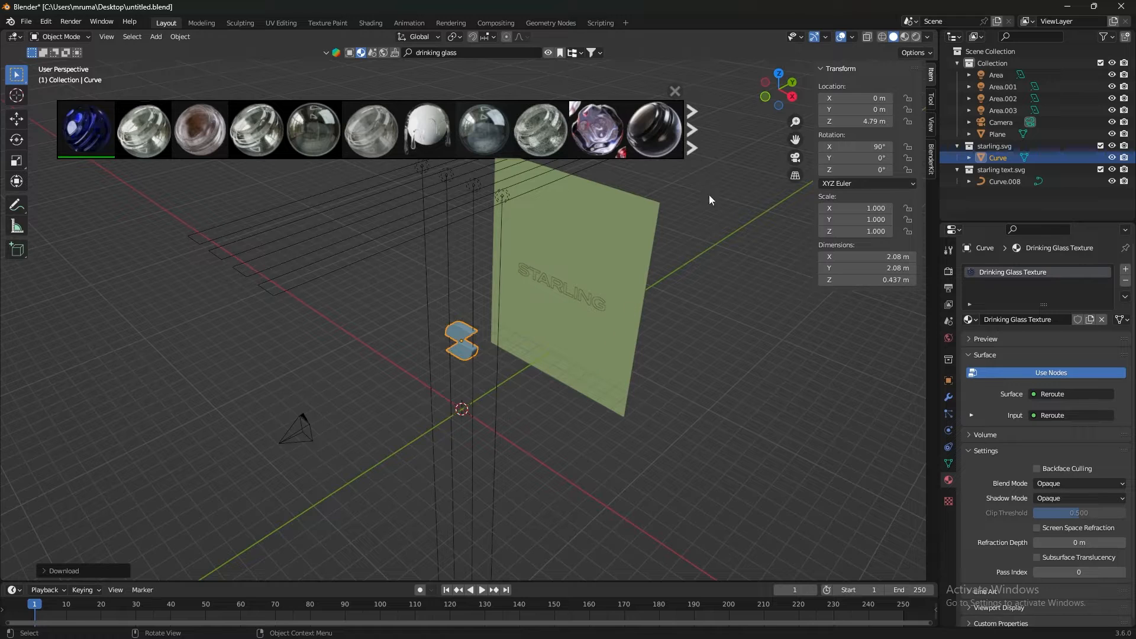
{"action": "left_click", "coordinate": [916, 37]}
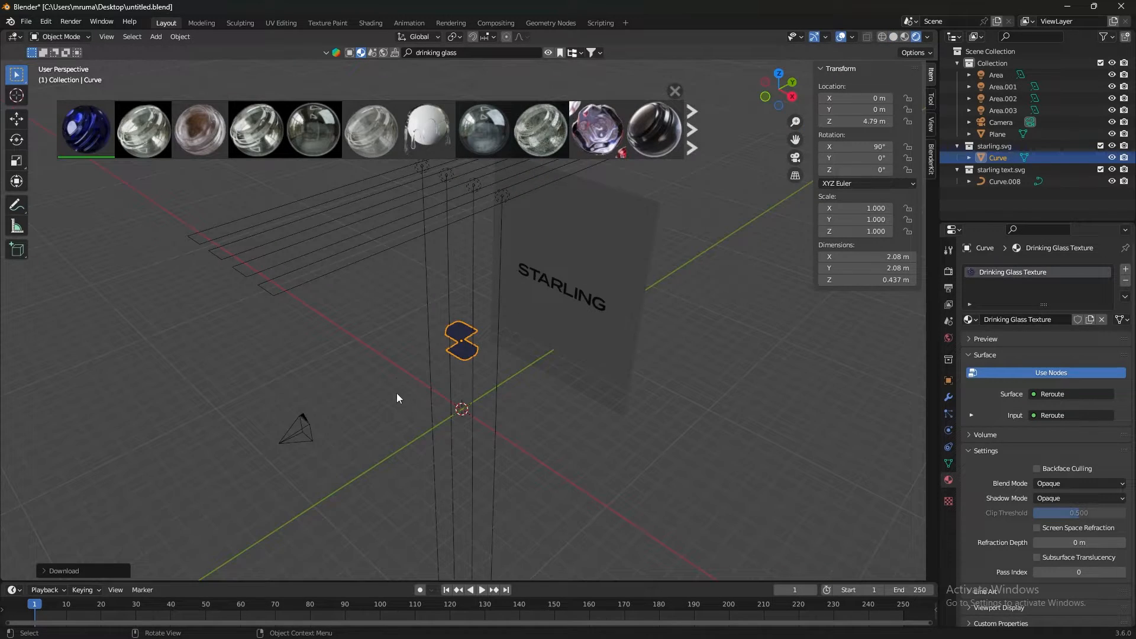
{"action": "middle_click_drag", "start_coordinate": [397, 394], "coordinate": [503, 279]}
{"action": "key", "text": "KP_0"}
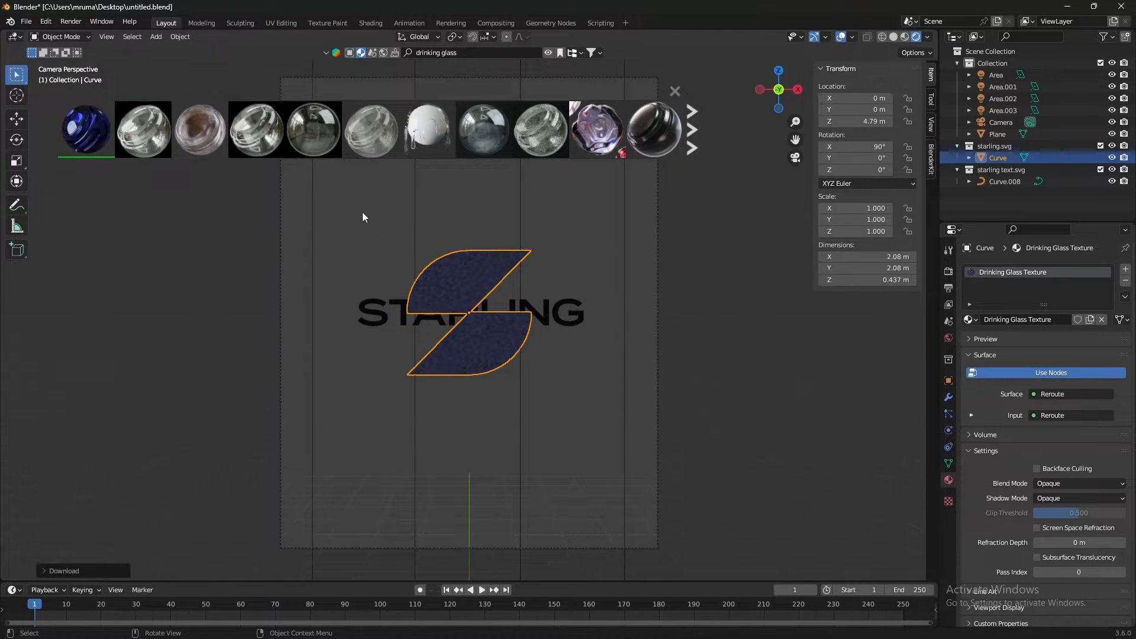
{"action": "middle_click_drag", "start_coordinate": [643, 343], "coordinate": [586, 337]}
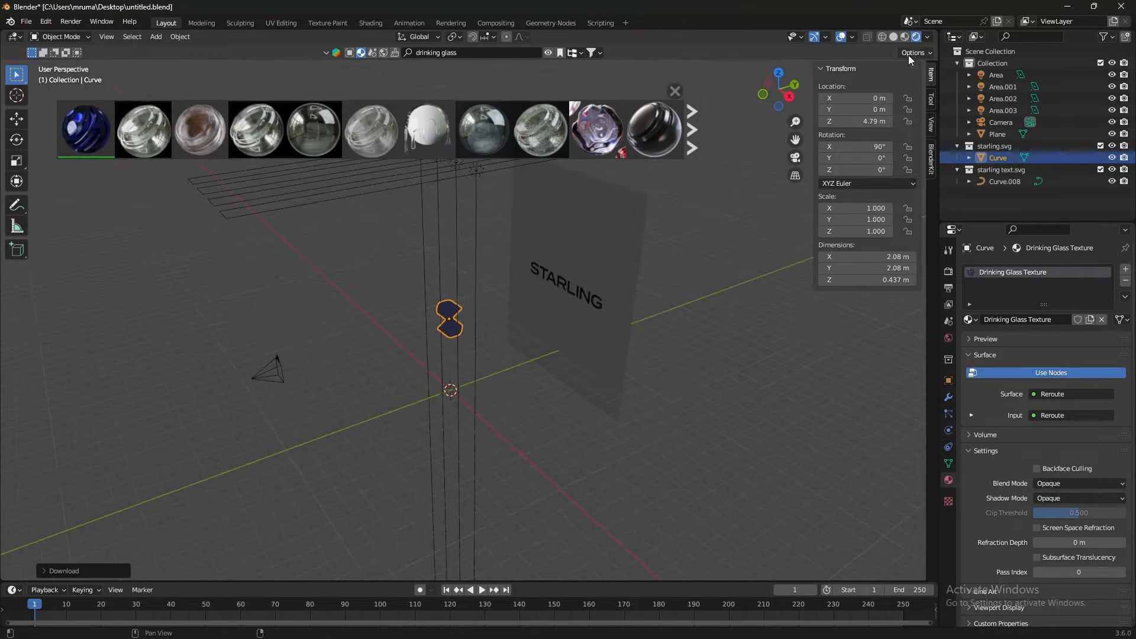
{"action": "left_click", "coordinate": [889, 41]}
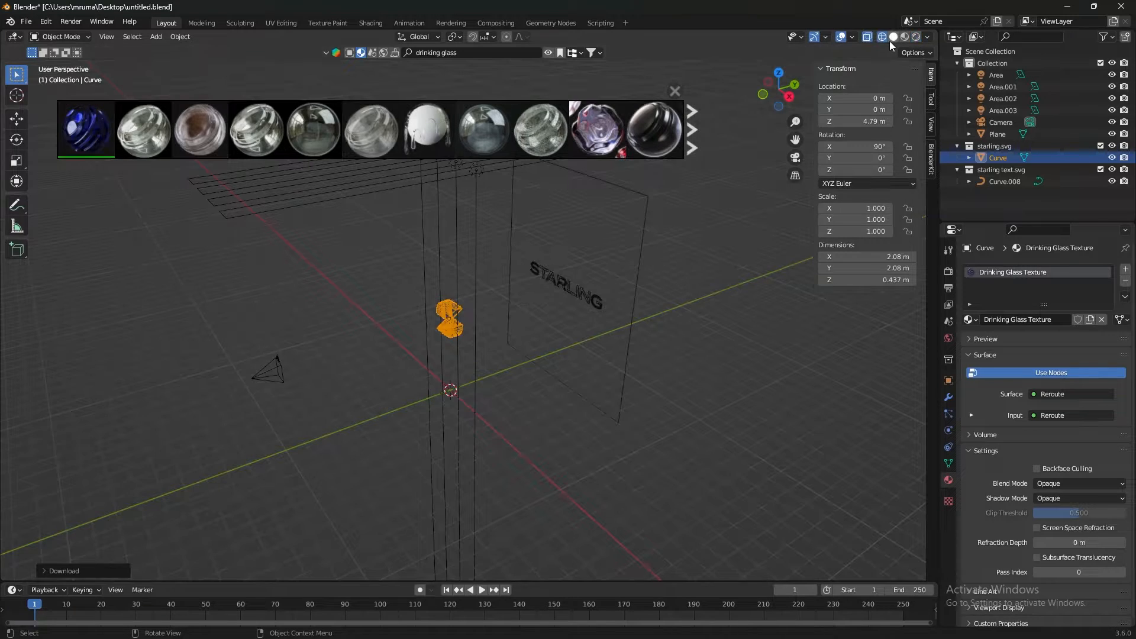
{"action": "middle_click_drag", "start_coordinate": [501, 344], "coordinate": [510, 317]}
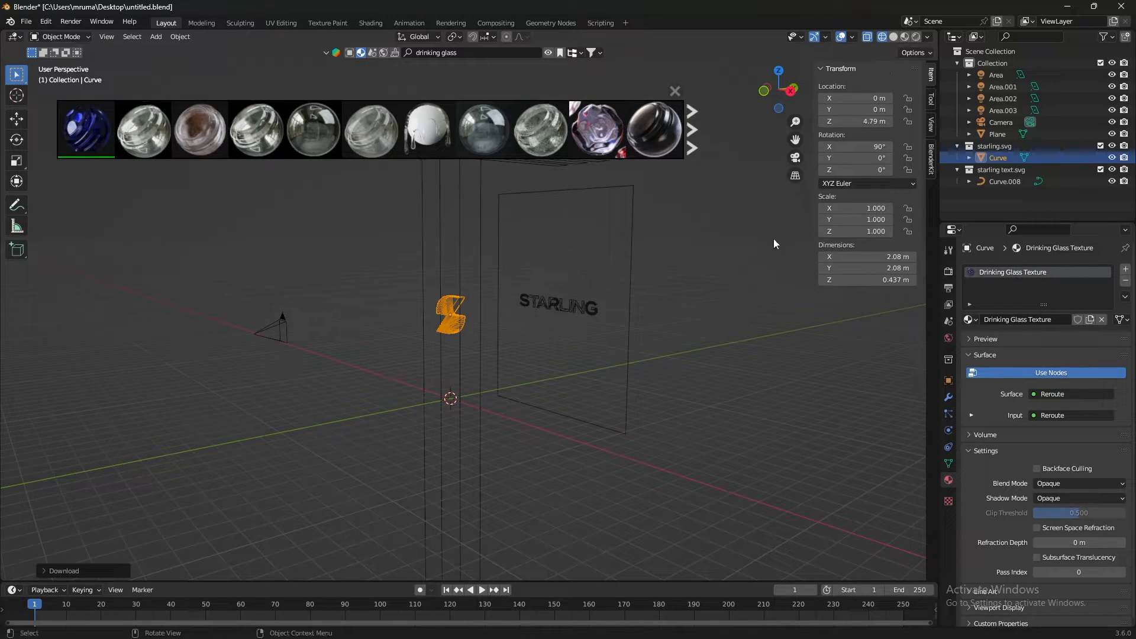
{"action": "left_click", "coordinate": [893, 37]}
{"action": "mouse_move", "coordinate": [608, 389]}
{"action": "middle_mouse_down"}
{"action": "mouse_move", "coordinate": [687, 284]}
{"action": "mouse_move", "coordinate": [680, 196]}
{"action": "middle_mouse_up"}
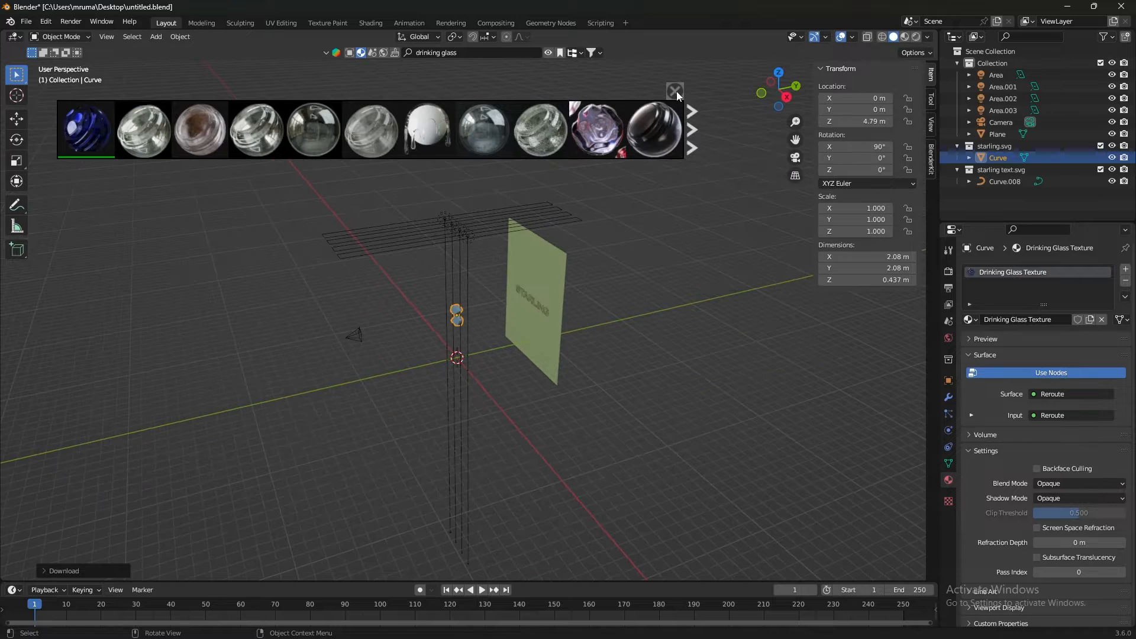
{"action": "left_click", "coordinate": [675, 91]}
- Change the base color of the STARLING text's material to white
{"action": "scroll", "coordinate": [459, 307], "scroll_direction": "up", "scroll_amount": 5}
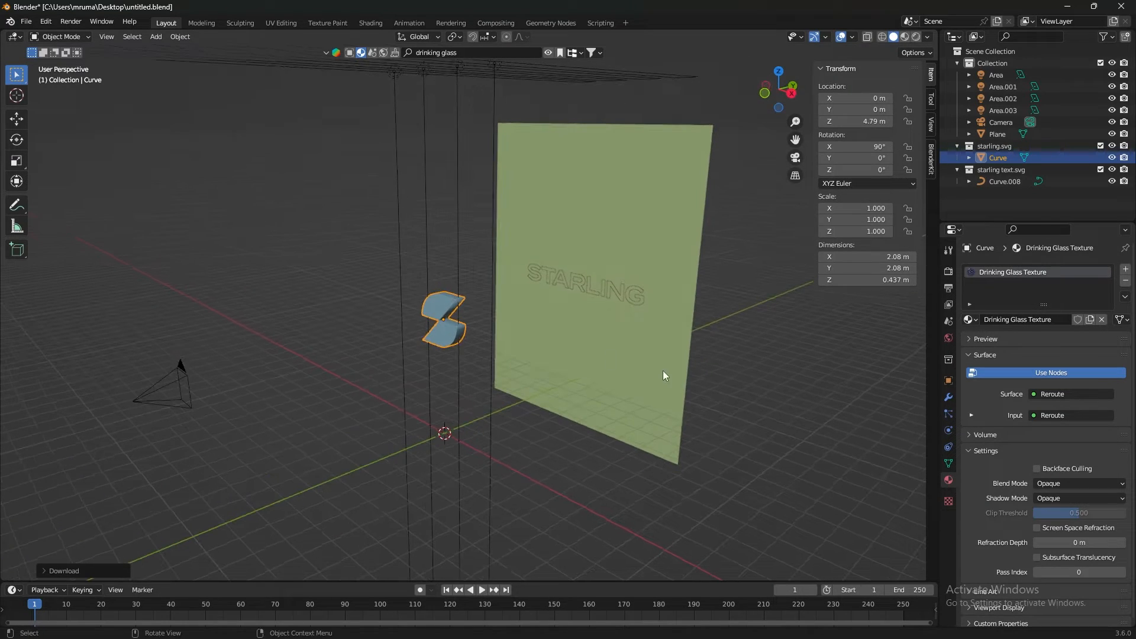
{"action": "left_click", "coordinate": [594, 348]}
{"action": "left_click", "coordinate": [610, 290]}
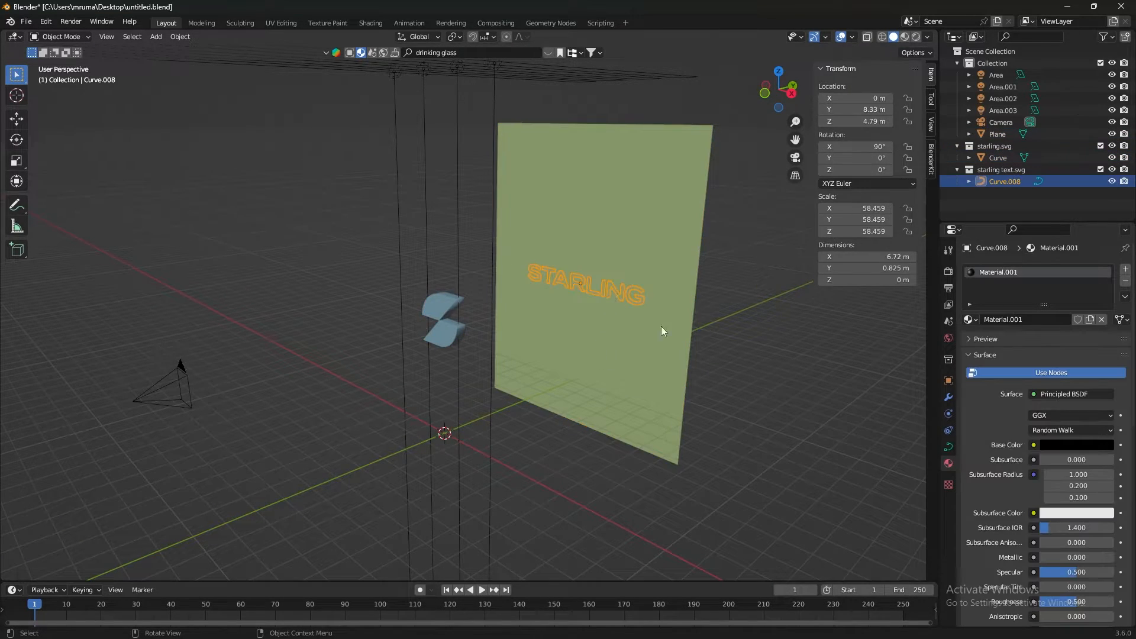
{"action": "left_click", "coordinate": [1063, 444]}
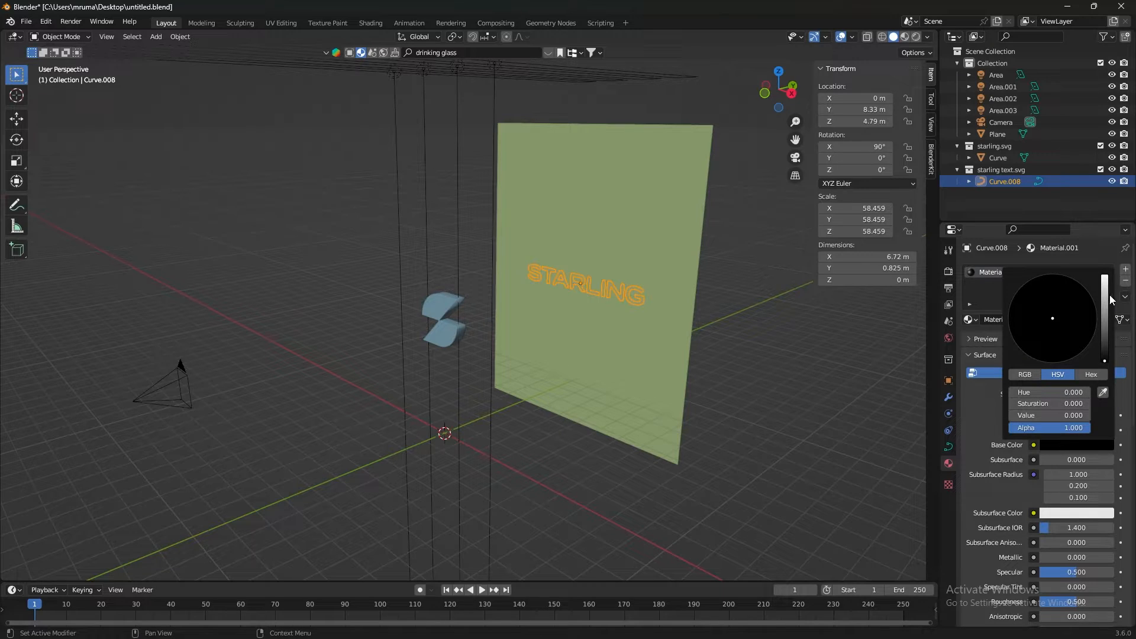
{"action": "left_click_drag", "start_coordinate": [1109, 295], "coordinate": [1104, 276]}
{"action": "left_click", "coordinate": [783, 374]}
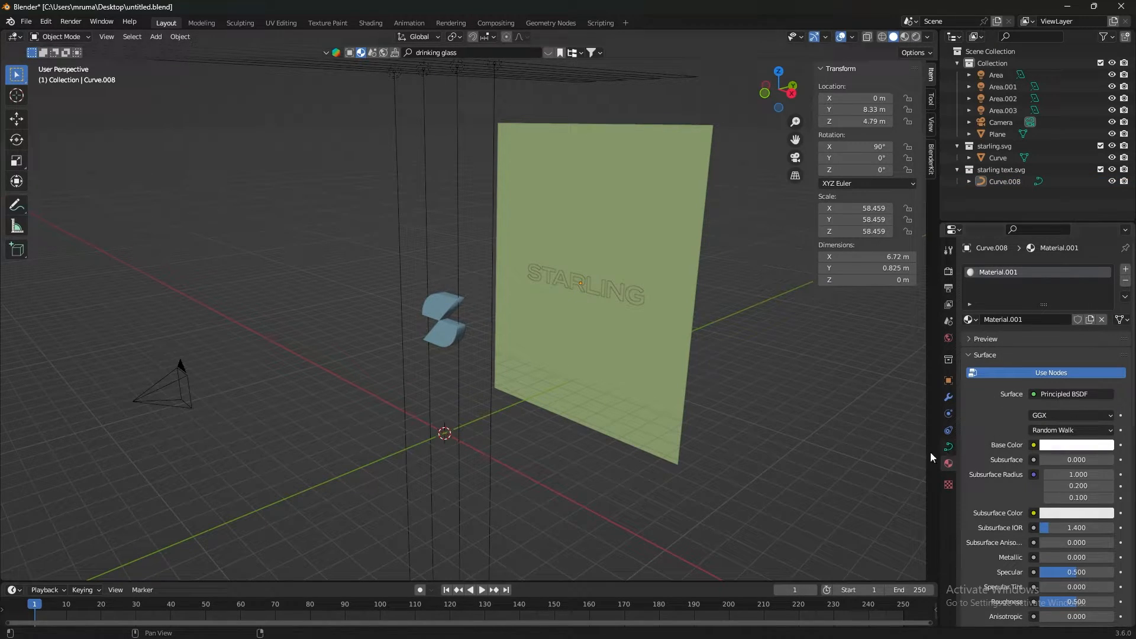
- Create a new material on the upright plane and set its base color to black
{"action": "left_click", "coordinate": [571, 364]}
{"action": "left_click", "coordinate": [1075, 322]}
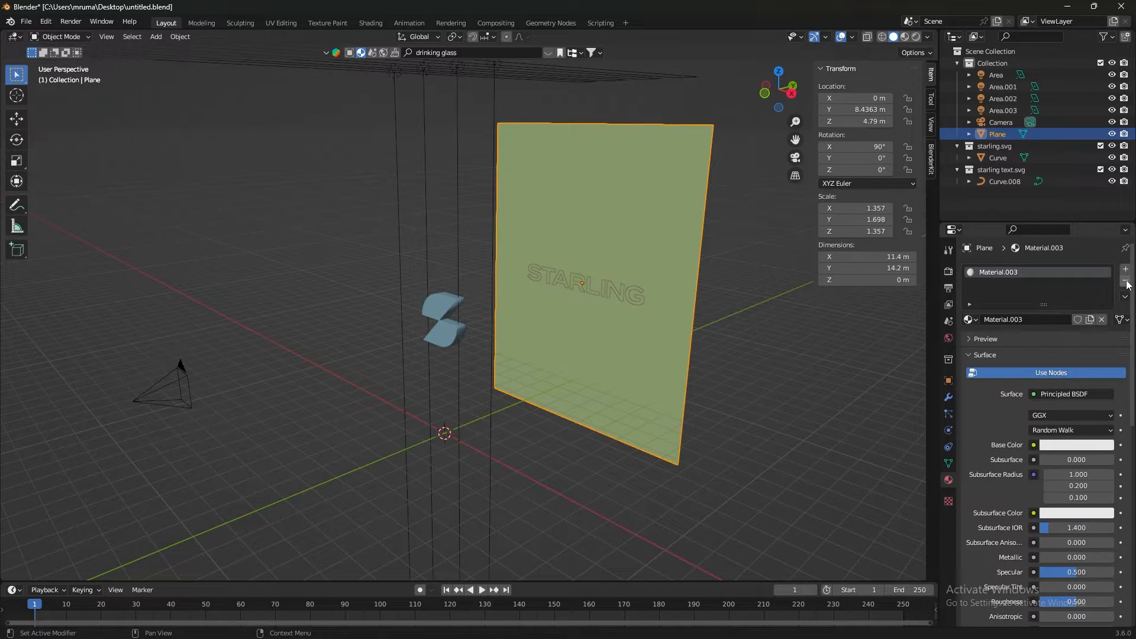
{"action": "left_click", "coordinate": [1078, 445]}
{"action": "left_click_drag", "start_coordinate": [1109, 325], "coordinate": [1106, 362]}
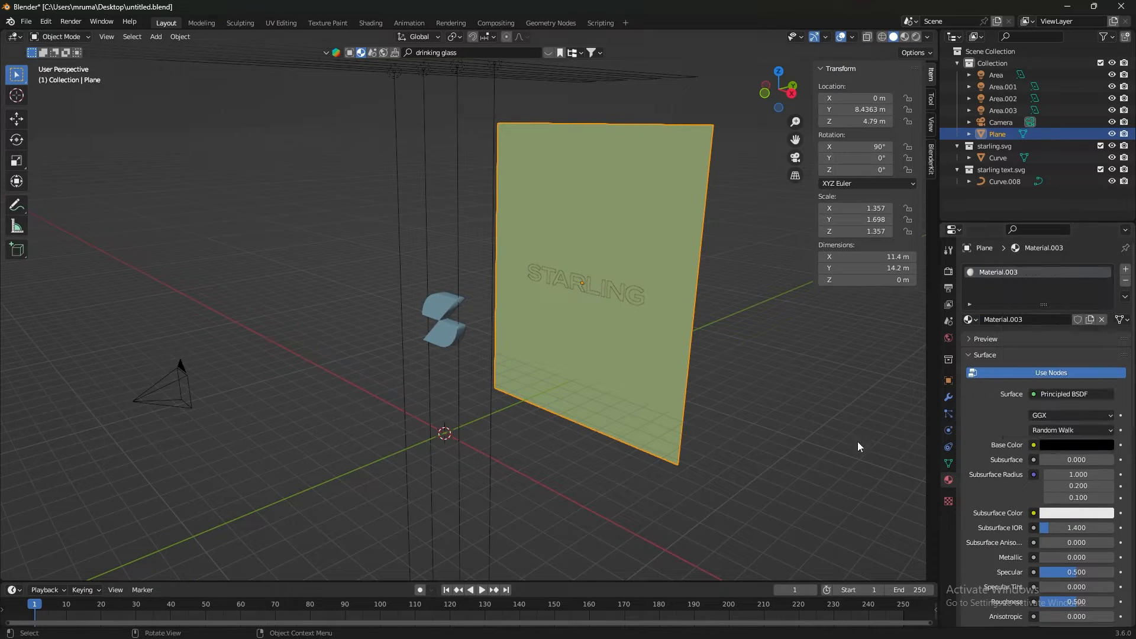
{"action": "left_click", "coordinate": [779, 466]}
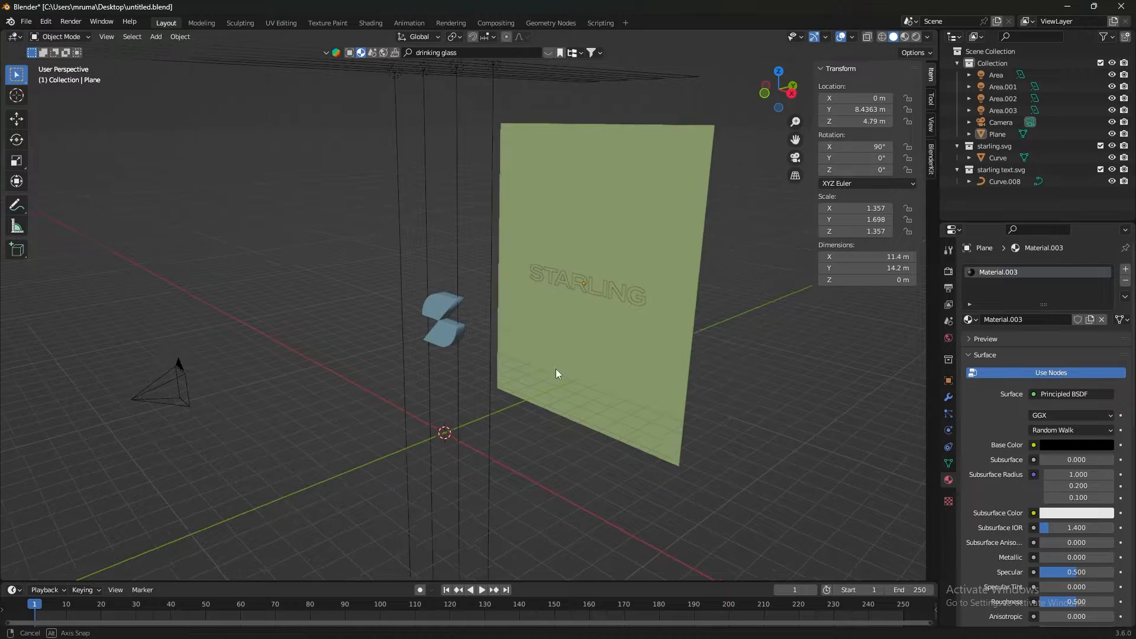
- Adjust the power of the strip light farthest along negative X
{"action": "middle_click_drag", "start_coordinate": [555, 368], "coordinate": [289, 205]}
{"action": "left_click_drag", "start_coordinate": [219, 132], "coordinate": [341, 251]}
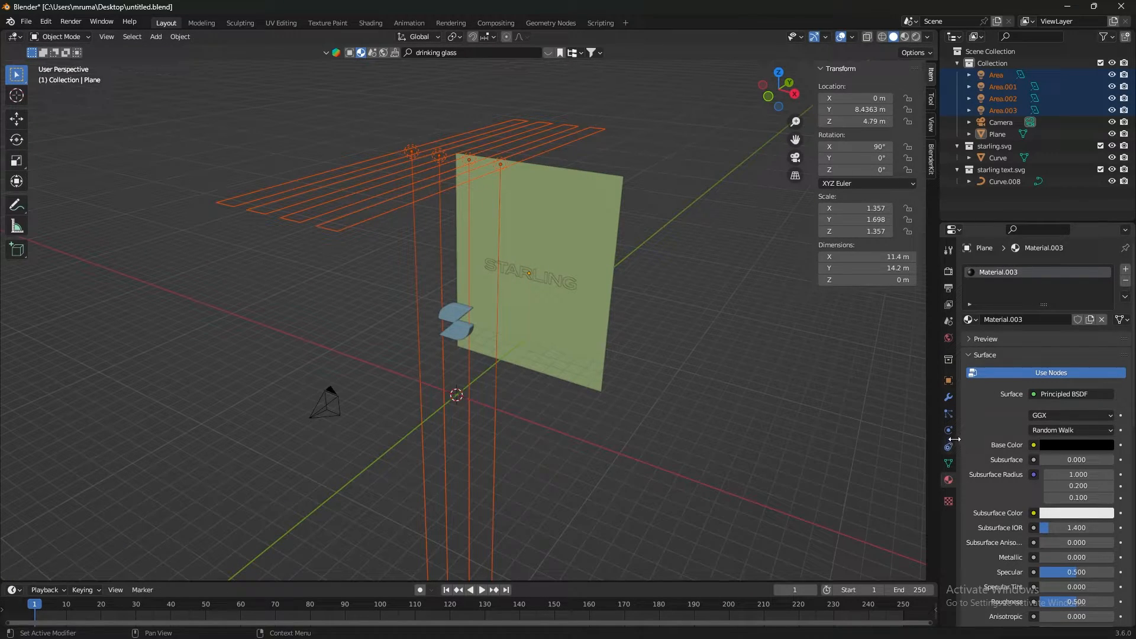
{"action": "left_click", "coordinate": [282, 162]}
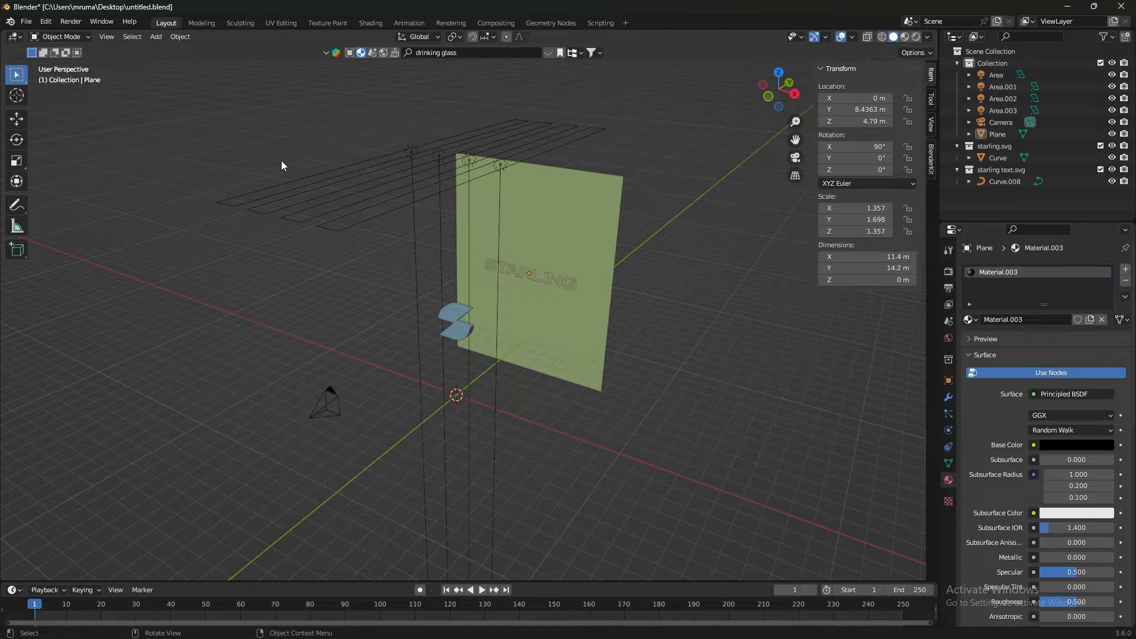
{"action": "left_click_drag", "start_coordinate": [282, 161], "coordinate": [254, 211]}
{"action": "left_click", "coordinate": [229, 204]}
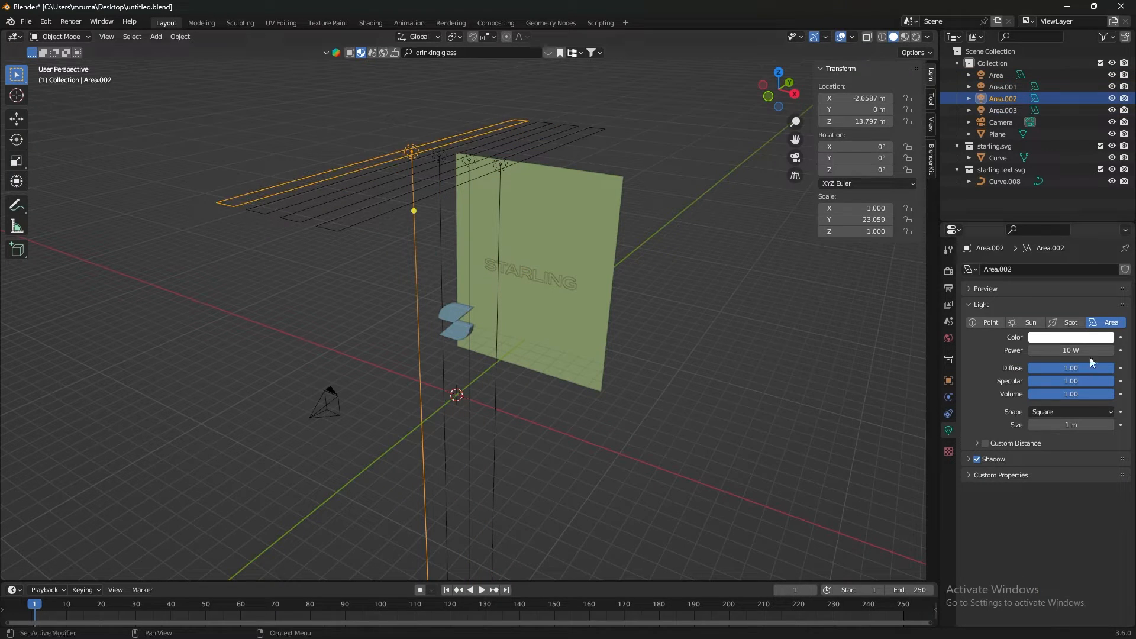
{"action": "left_click_drag", "start_coordinate": [1071, 351], "coordinate": [1087, 351]}
- Set the power of the second strip light from the negative X end to 200 W
{"action": "left_click", "coordinate": [250, 212]}
{"action": "left_click", "coordinate": [1082, 351]}
{"action": "type", "text": "2000"}
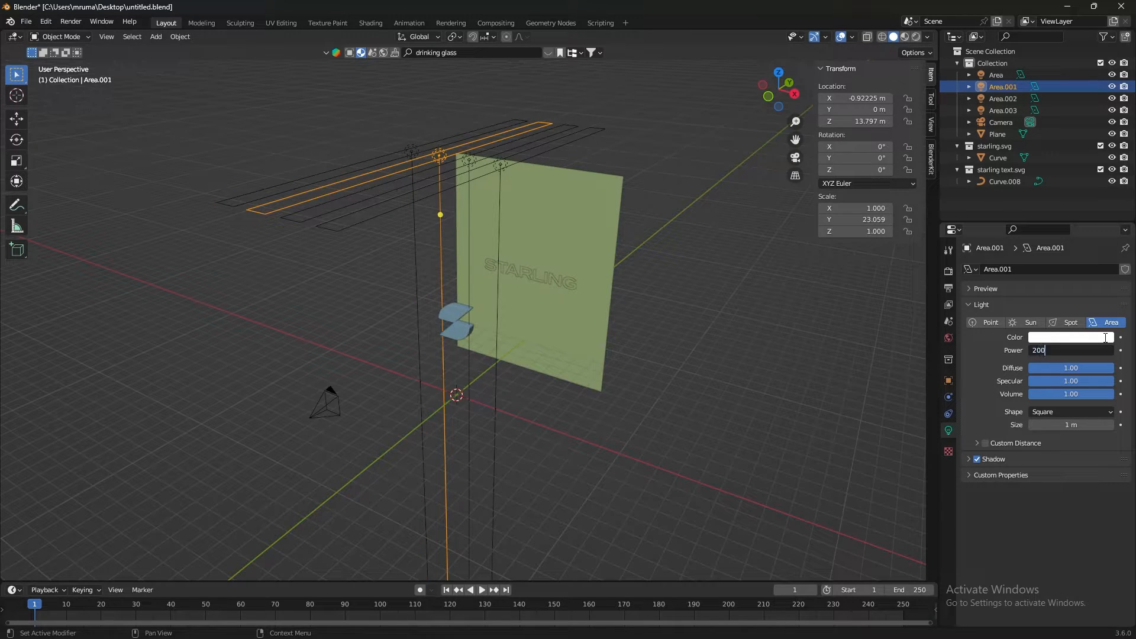
{"action": "key", "text": "Return"}
{"action": "left_click", "coordinate": [1078, 354]}
{"action": "type", "text": "200"}
{"action": "key", "text": "Return"}
- Set the power of the strip light farthest along positive X to 200 W
{"action": "left_click", "coordinate": [348, 228]}
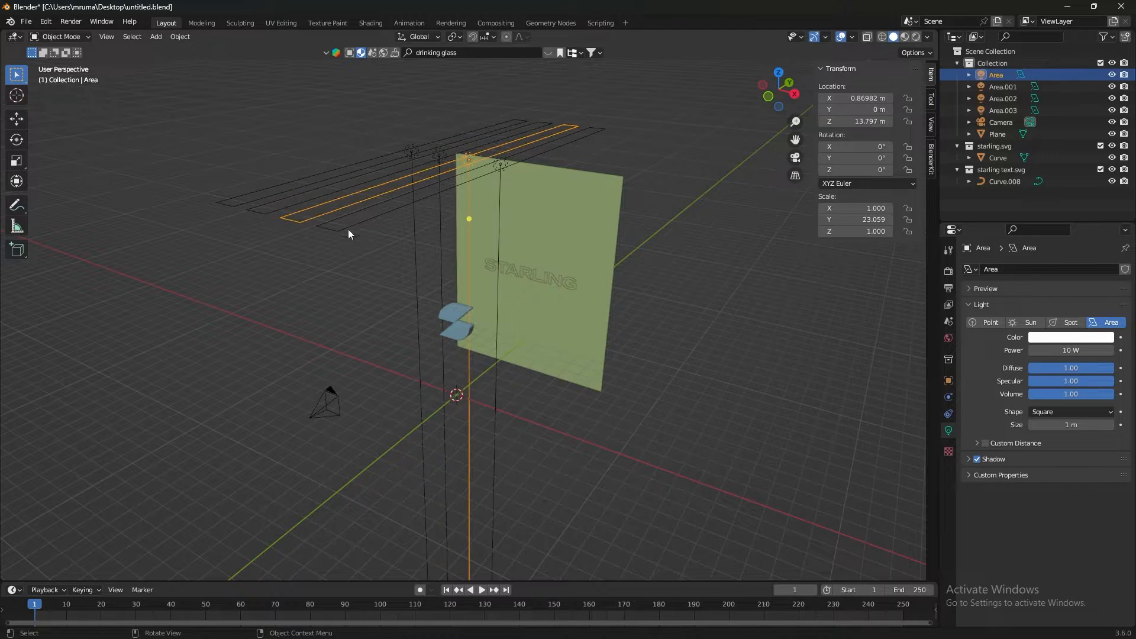
{"action": "left_click", "coordinate": [1068, 349]}
{"action": "key", "text": "Escape"}
{"action": "left_click", "coordinate": [334, 234]}
{"action": "left_click_drag", "start_coordinate": [1065, 349], "coordinate": [1060, 346]}
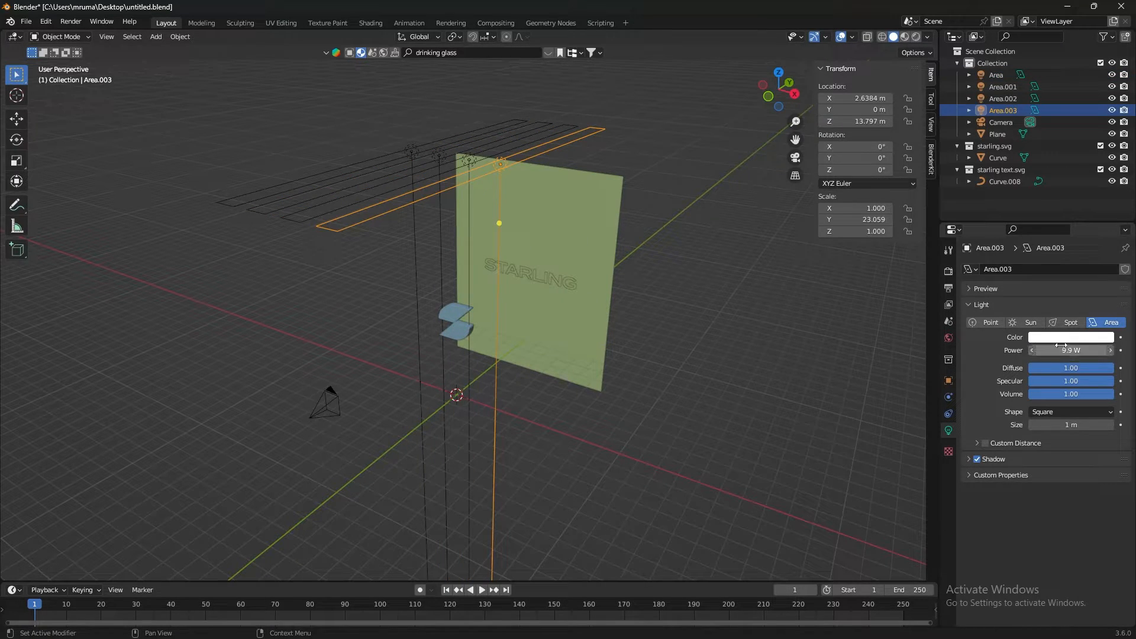
{"action": "left_click", "coordinate": [1065, 348]}
{"action": "type", "text": "200"}
{"action": "key", "text": "Return"}
- Feed the world background color from an Environment Texture
{"action": "middle_click_drag", "start_coordinate": [656, 369], "coordinate": [686, 307]}
{"action": "left_click", "coordinate": [682, 350]}
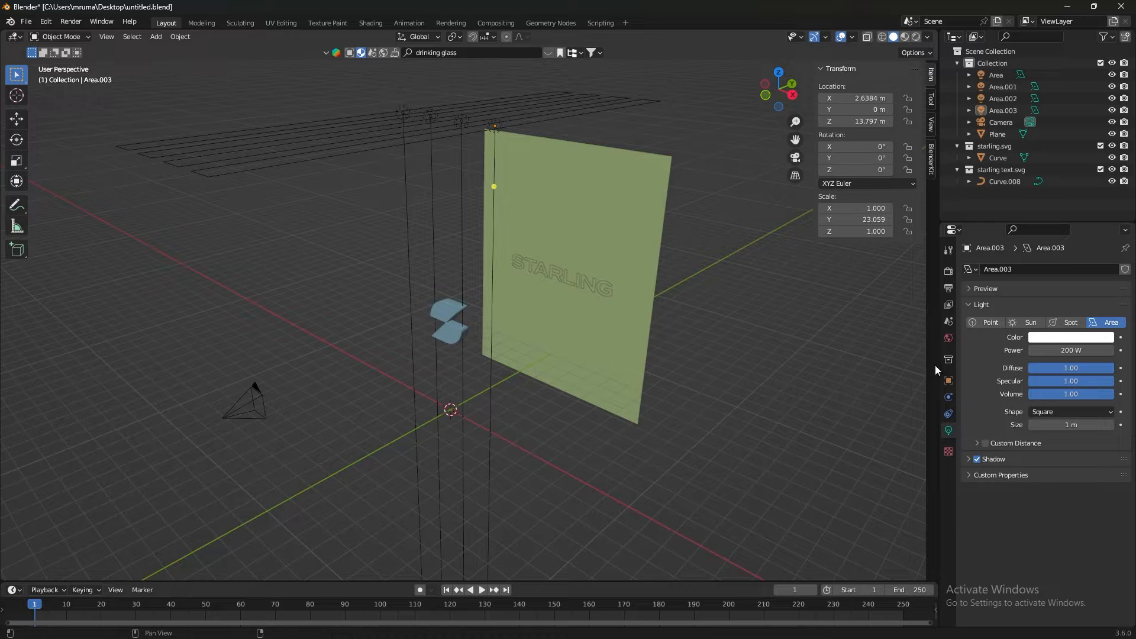
{"action": "left_click", "coordinate": [948, 337]}
{"action": "left_click", "coordinate": [1076, 349]}
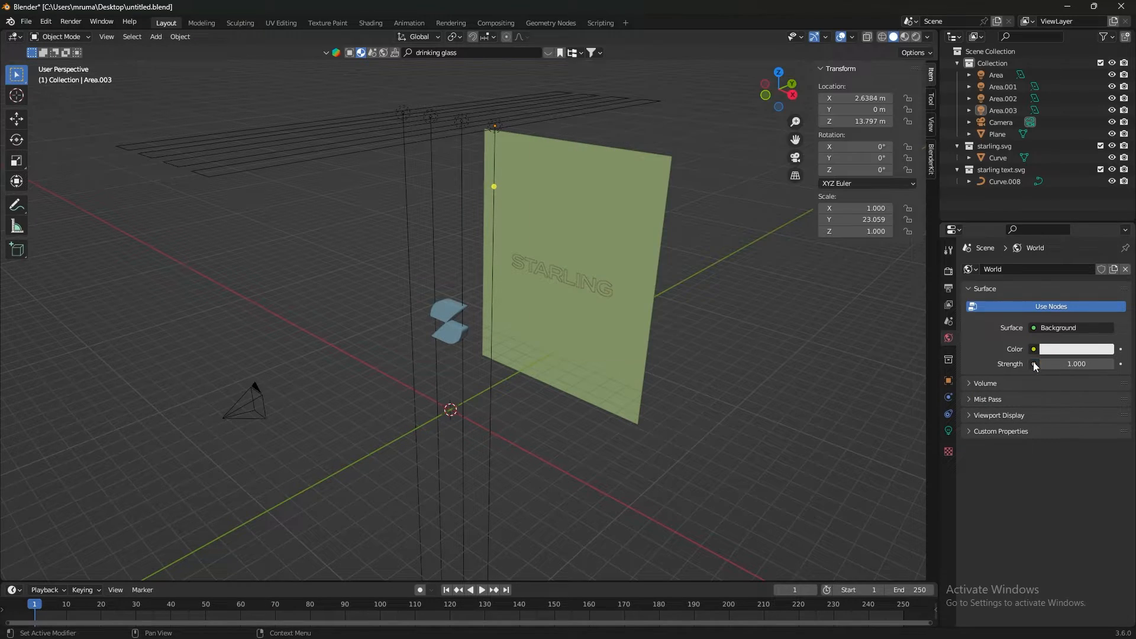
{"action": "left_click", "coordinate": [1033, 349]}
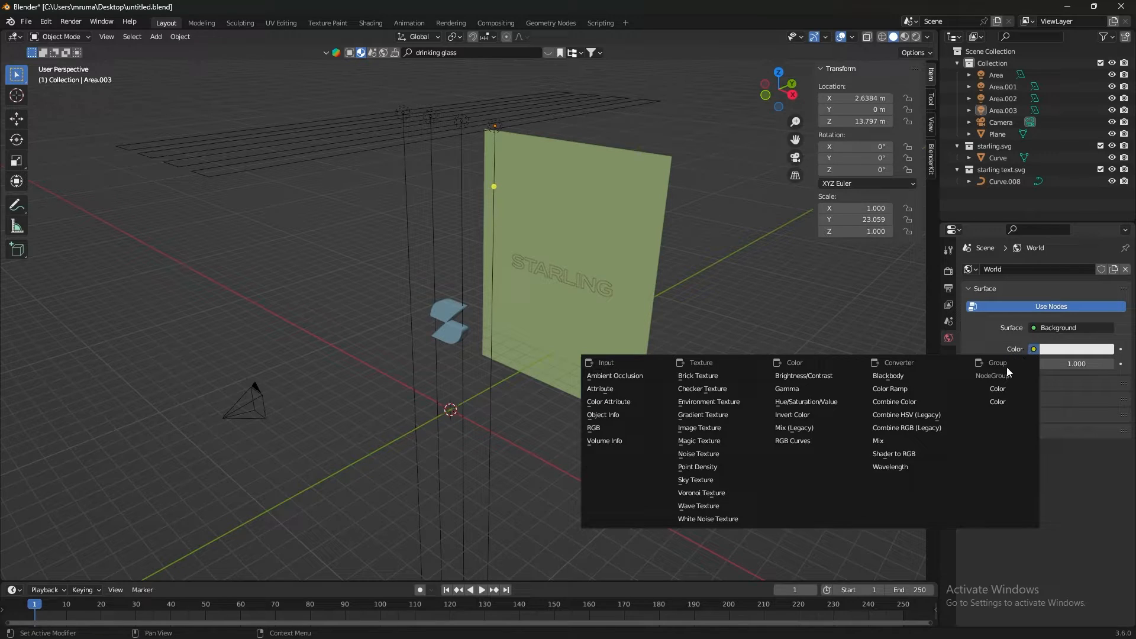
{"action": "left_click", "coordinate": [726, 403]}
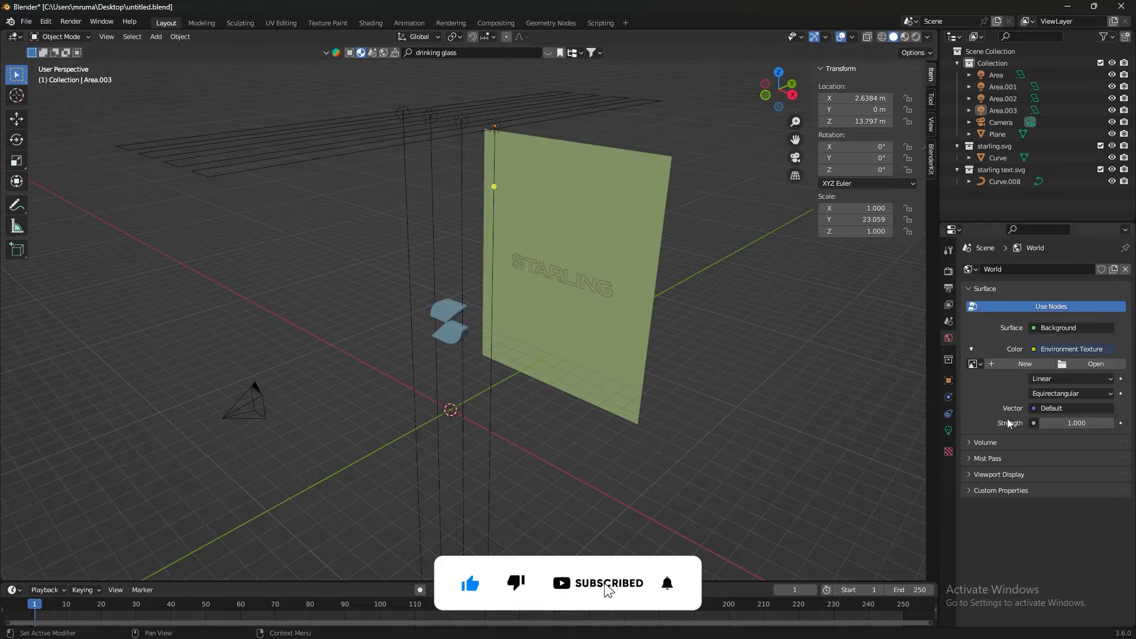
- Search the Downloads folder for hdr files and load studio_small_03_4k.hdr as the world's environment image
{"action": "left_click", "coordinate": [1092, 364]}
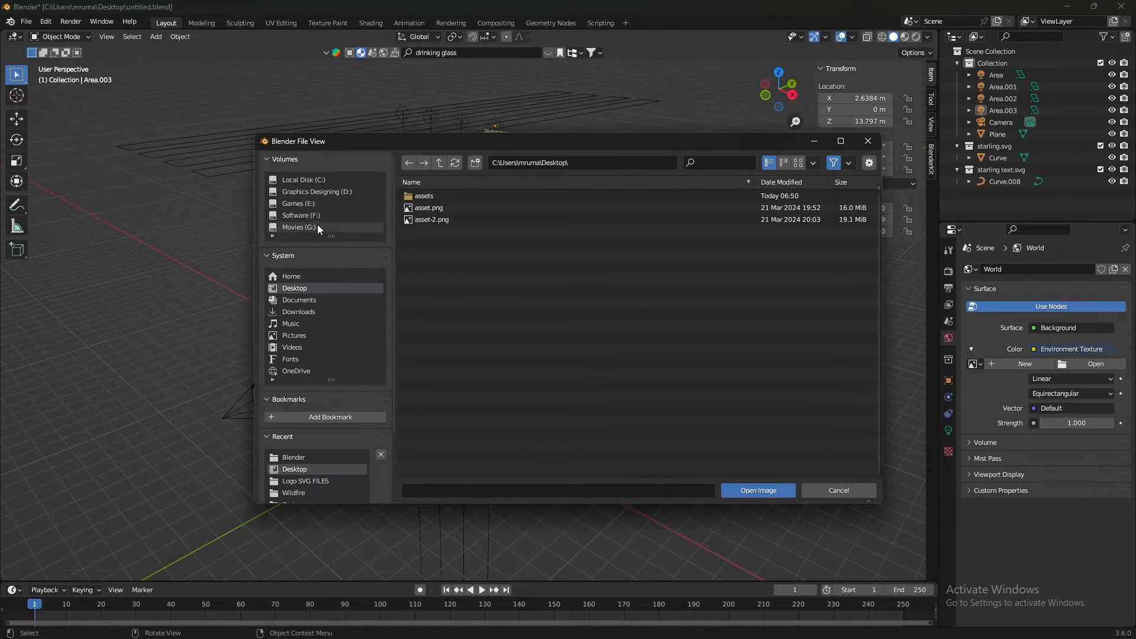
{"action": "left_click", "coordinate": [316, 310]}
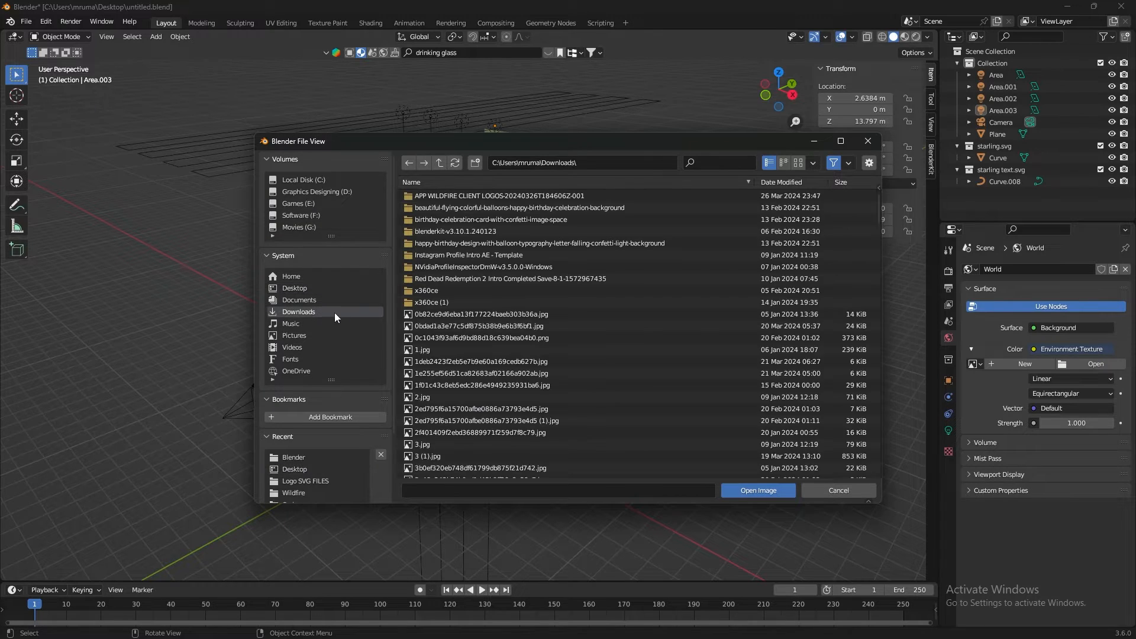
{"action": "left_click", "coordinate": [718, 163]}
{"action": "type", "text": "hdr"}
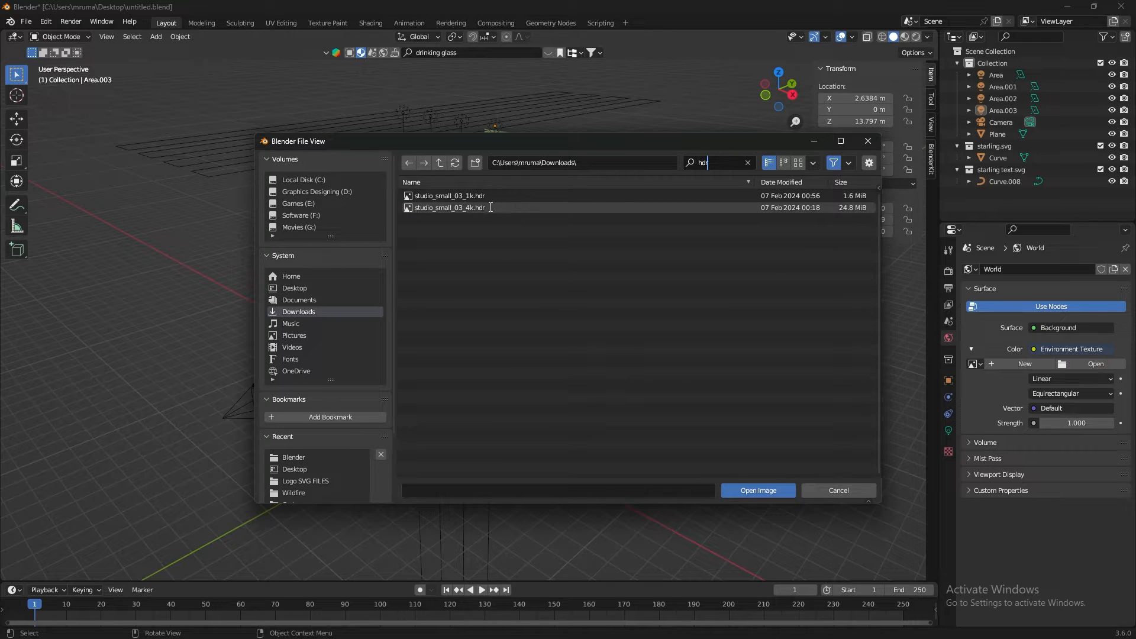
{"action": "left_click", "coordinate": [467, 208]}
{"action": "double_click", "coordinate": [467, 209]}
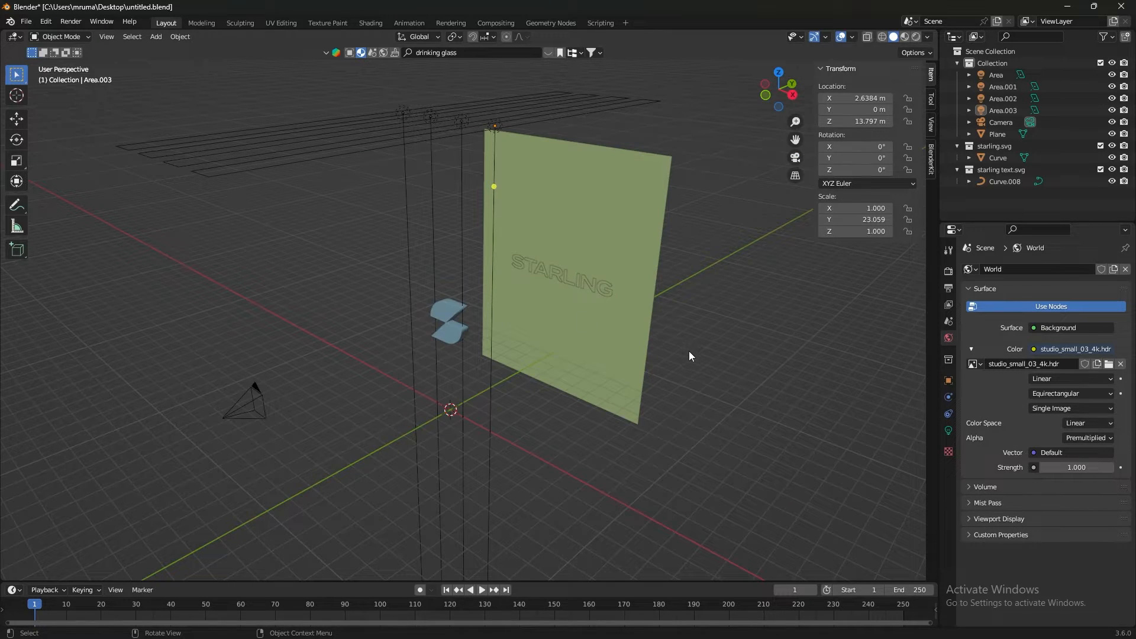
- Preview the rendered scene through the camera and lower the specular value of the black plane's material
{"action": "key", "text": "z"}
{"action": "key", "text": "8"}
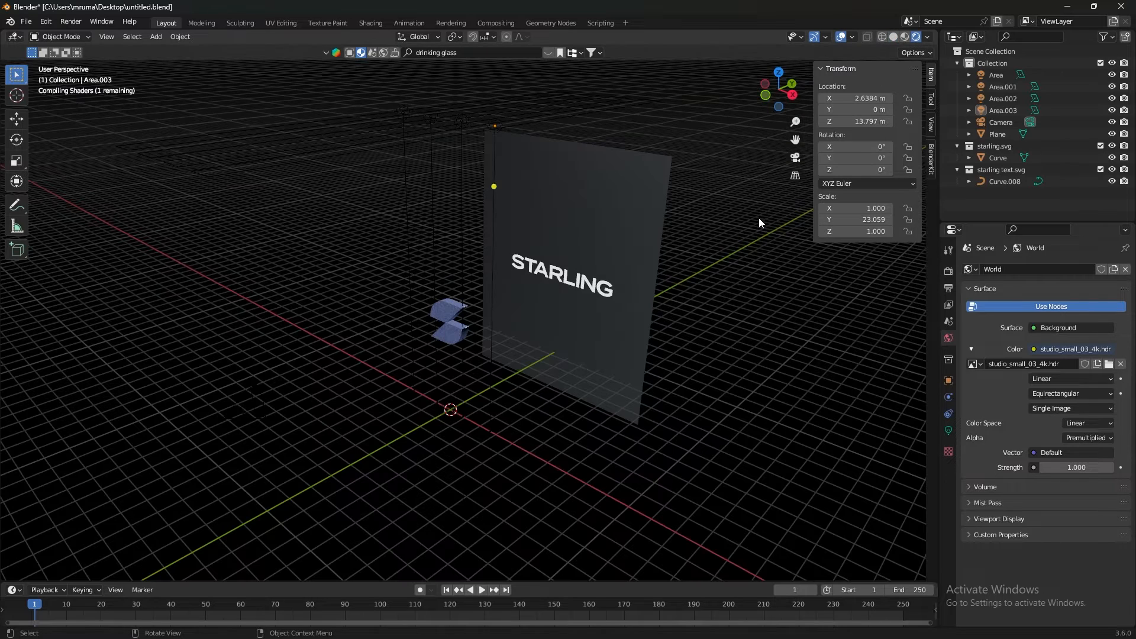
{"action": "key", "text": "KP_0"}
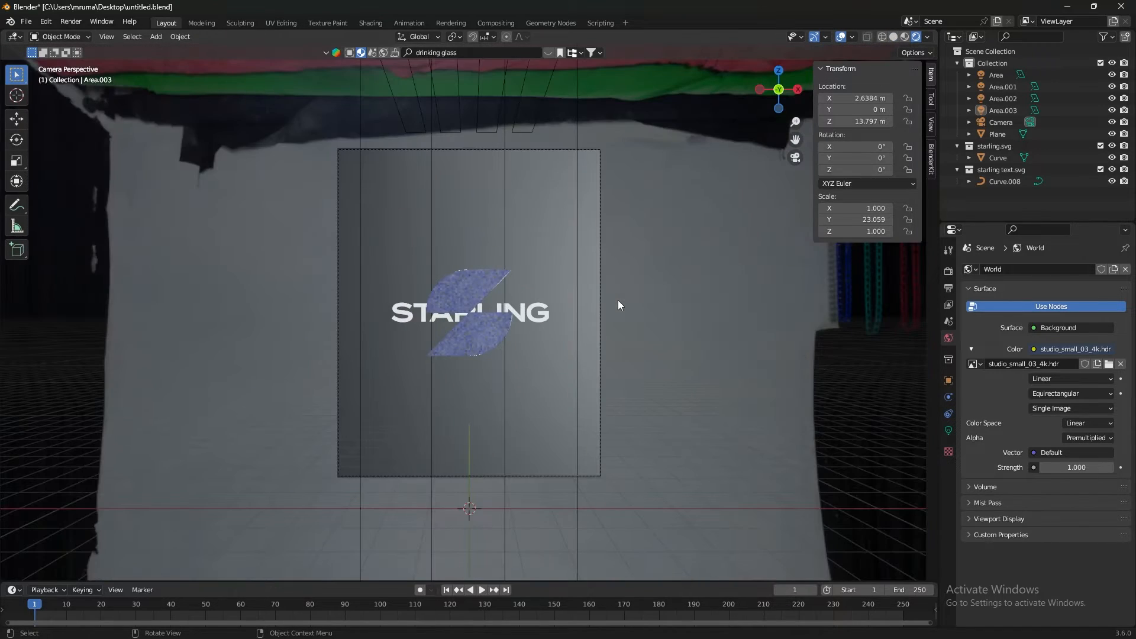
{"action": "scroll", "coordinate": [551, 200], "scroll_direction": "up", "scroll_amount": 2}
{"action": "left_click", "coordinate": [550, 201]}
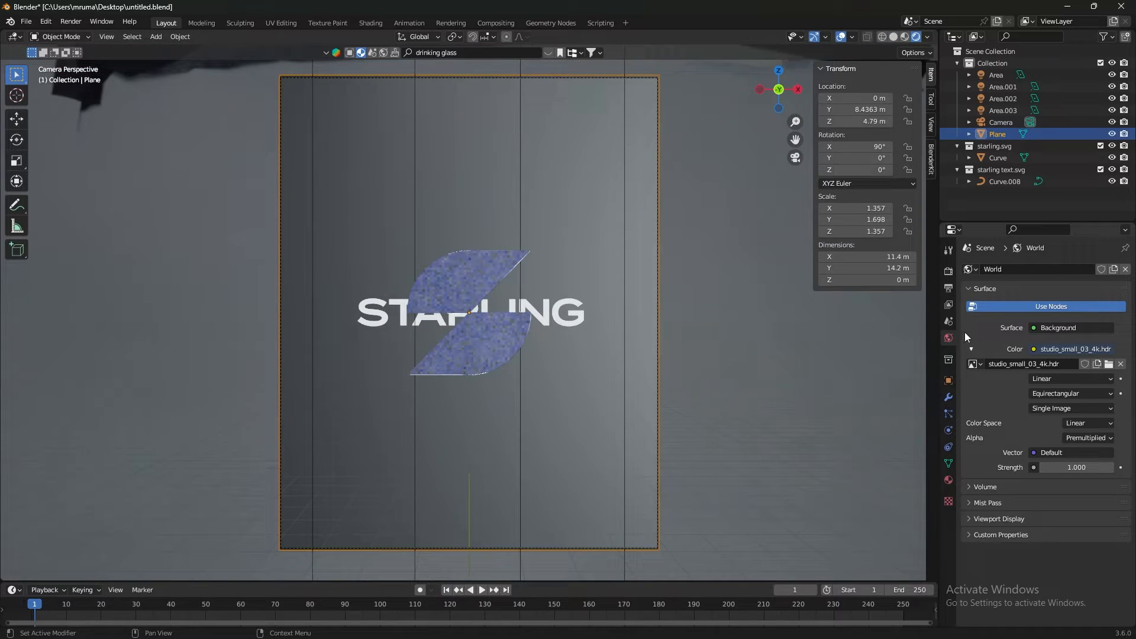
{"action": "left_click", "coordinate": [948, 288]}
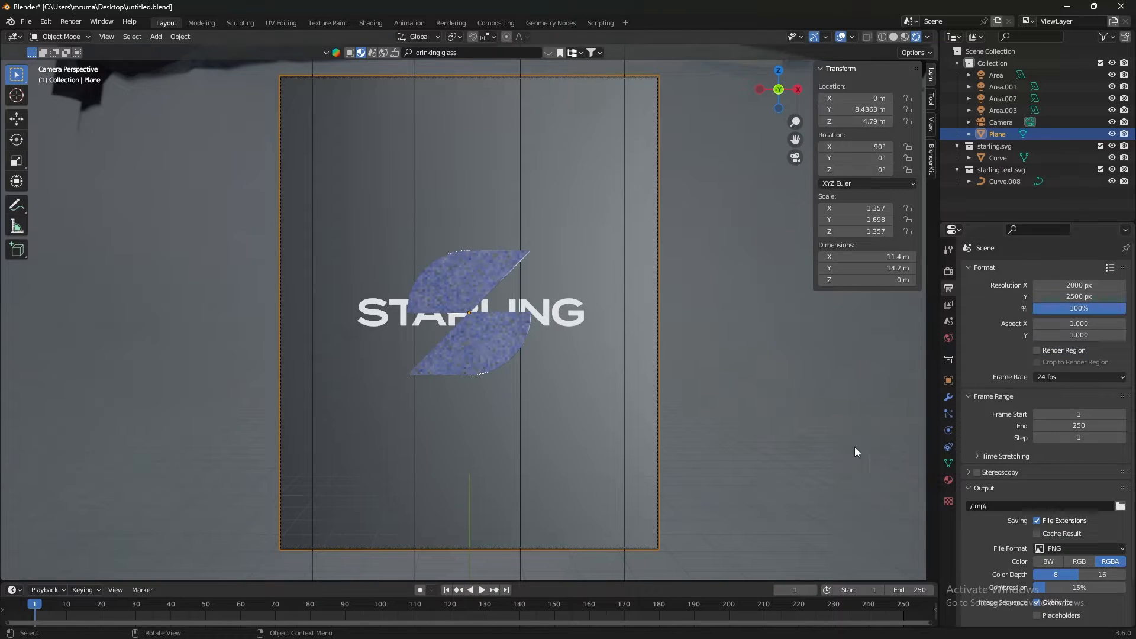
{"action": "left_click", "coordinate": [948, 480]}
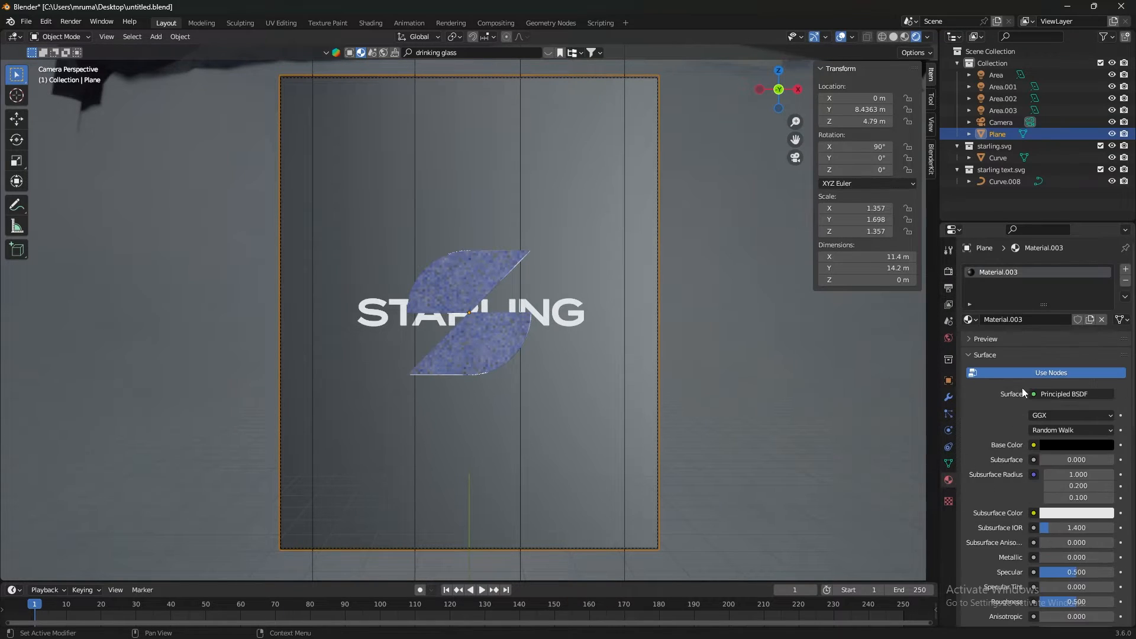
{"action": "left_click_drag", "start_coordinate": [1074, 571], "coordinate": [1035, 572]}
- Remove the starling logo's current material and reapply Drinking Glass Texture from the drinking glass search results
{"action": "left_click", "coordinate": [489, 349]}
{"action": "middle_click_drag", "start_coordinate": [489, 349], "coordinate": [523, 346]}
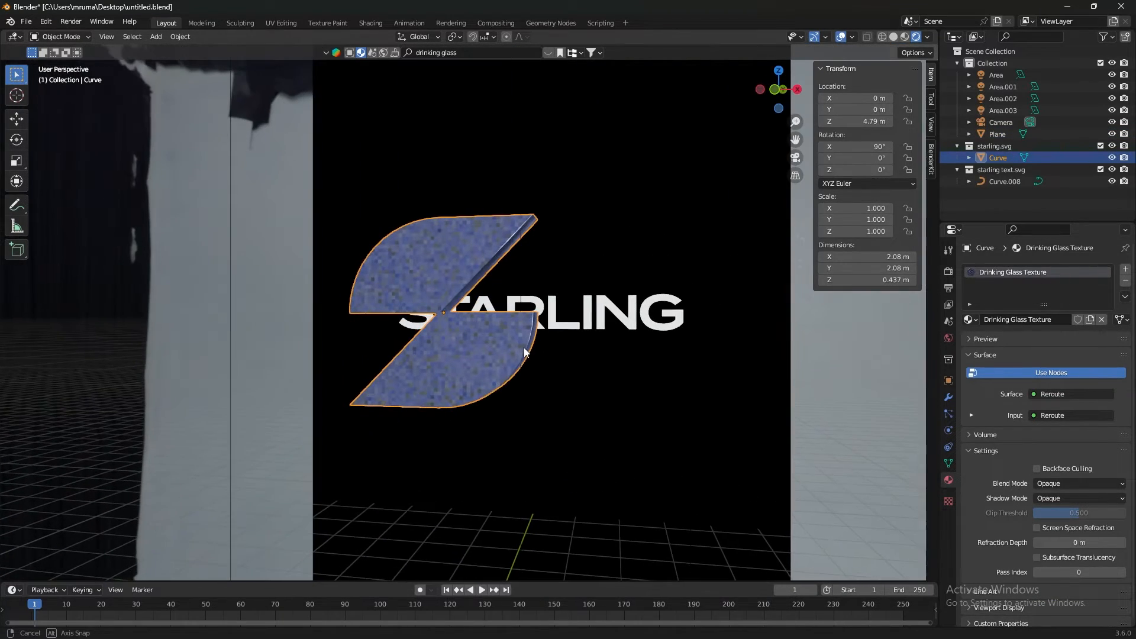
{"action": "middle_click_drag", "start_coordinate": [606, 325], "coordinate": [769, 360]}
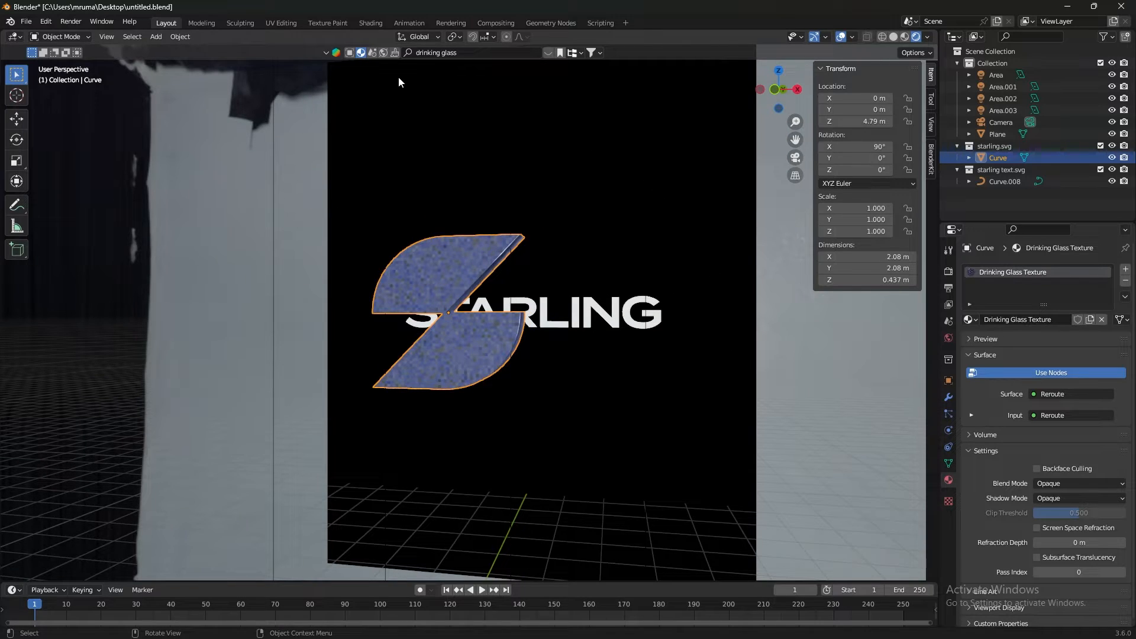
{"action": "left_click", "coordinate": [547, 53]}
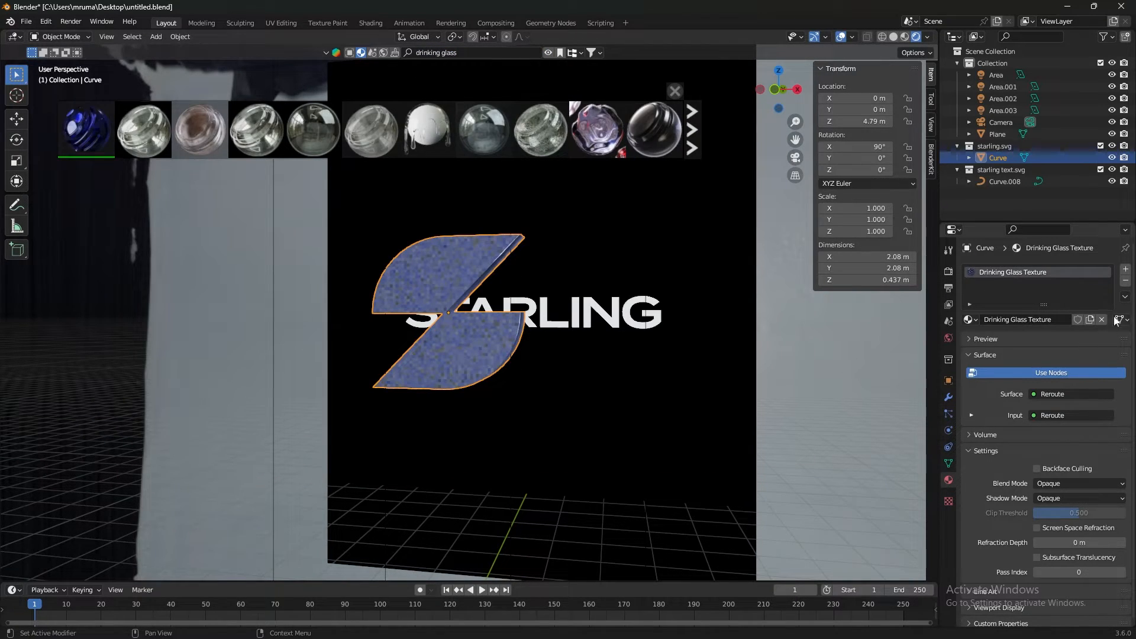
{"action": "left_click", "coordinate": [1124, 281]}
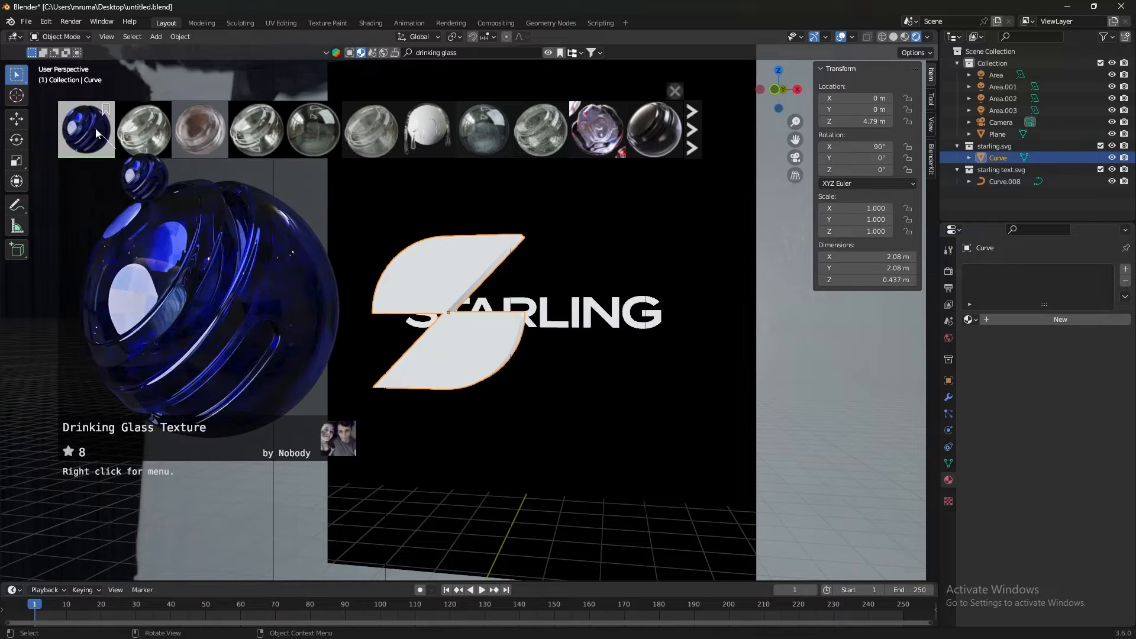
{"action": "left_click", "coordinate": [95, 128]}
{"action": "mouse_move", "coordinate": [534, 331]}
{"action": "middle_mouse_down"}
{"action": "mouse_move", "coordinate": [552, 339]}
{"action": "mouse_move", "coordinate": [458, 351]}
{"action": "middle_mouse_up"}
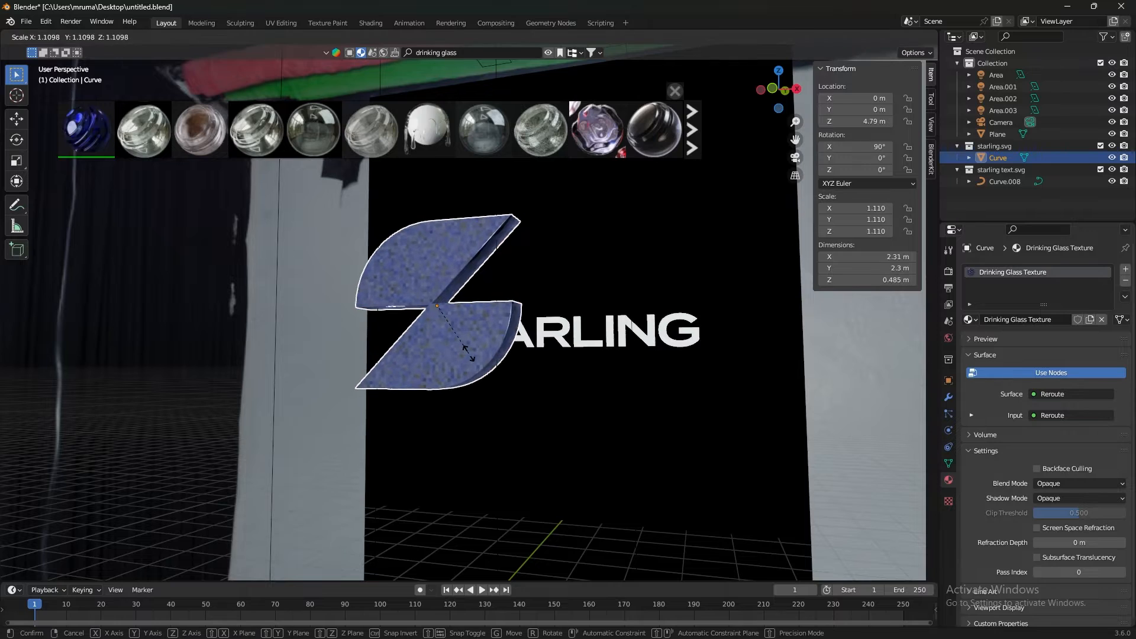
- Check the logo's material from the camera and at an angle, return to solid shading and close the asset results
{"action": "key", "text": "KP_0"}
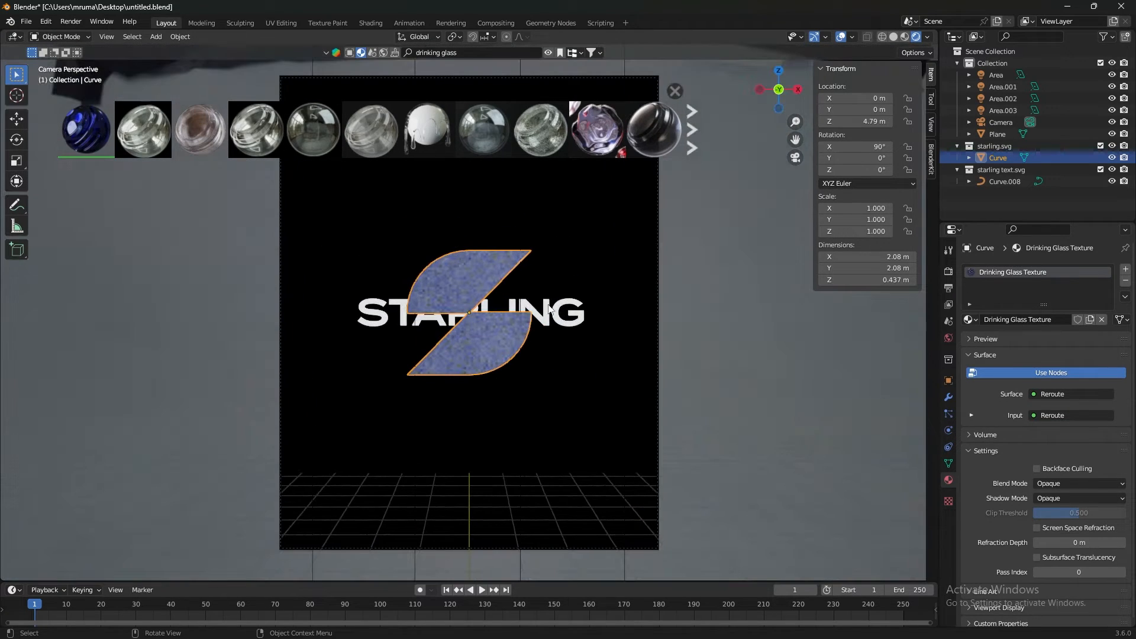
{"action": "middle_click_drag", "start_coordinate": [622, 321], "coordinate": [588, 344]}
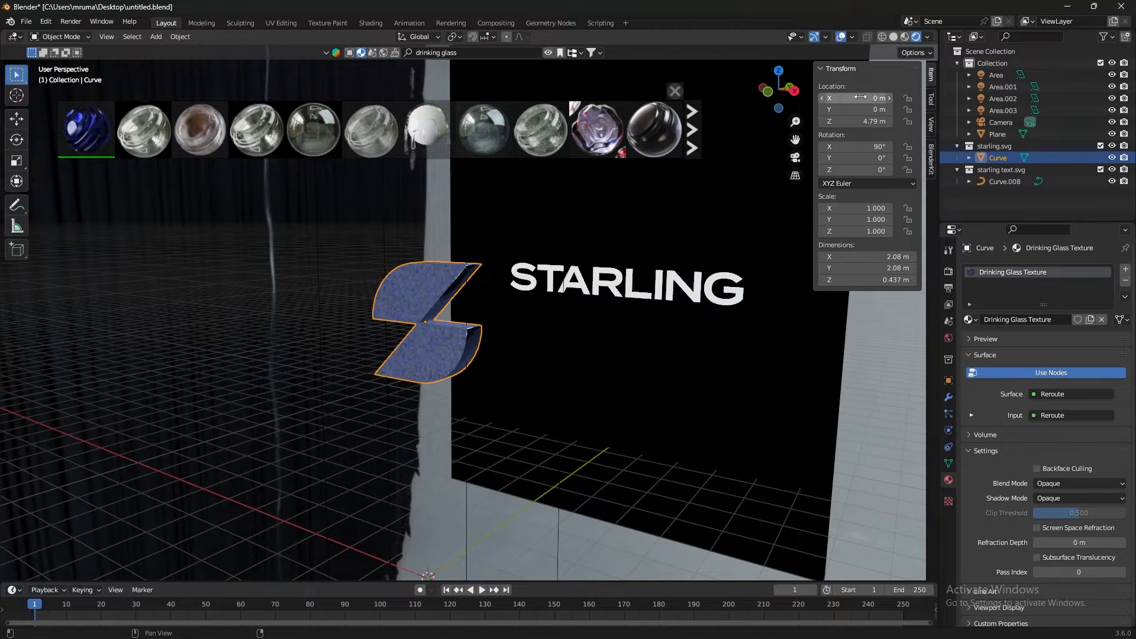
{"action": "left_click", "coordinate": [893, 37]}
{"action": "mouse_move", "coordinate": [473, 315]}
{"action": "middle_mouse_down"}
{"action": "mouse_move", "coordinate": [628, 302]}
{"action": "mouse_move", "coordinate": [598, 257]}
{"action": "mouse_move", "coordinate": [612, 240]}
{"action": "mouse_move", "coordinate": [660, 237]}
{"action": "middle_mouse_up"}
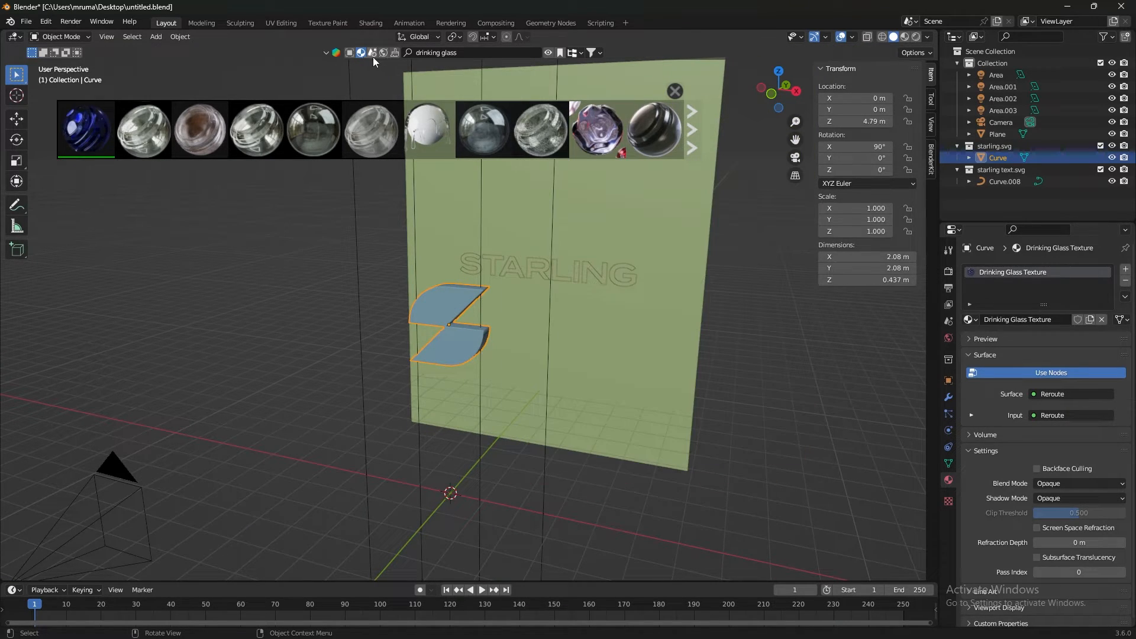
{"action": "left_click", "coordinate": [675, 91]}
{"action": "middle_click_drag", "start_coordinate": [628, 263], "coordinate": [520, 290]}
{"action": "scroll", "coordinate": [609, 245], "scroll_direction": "down", "scroll_amount": 5}
{"action": "scroll", "coordinate": [483, 324], "scroll_direction": "up", "scroll_amount": 3}
{"action": "scroll", "coordinate": [485, 308], "scroll_direction": "up", "scroll_amount": 4}
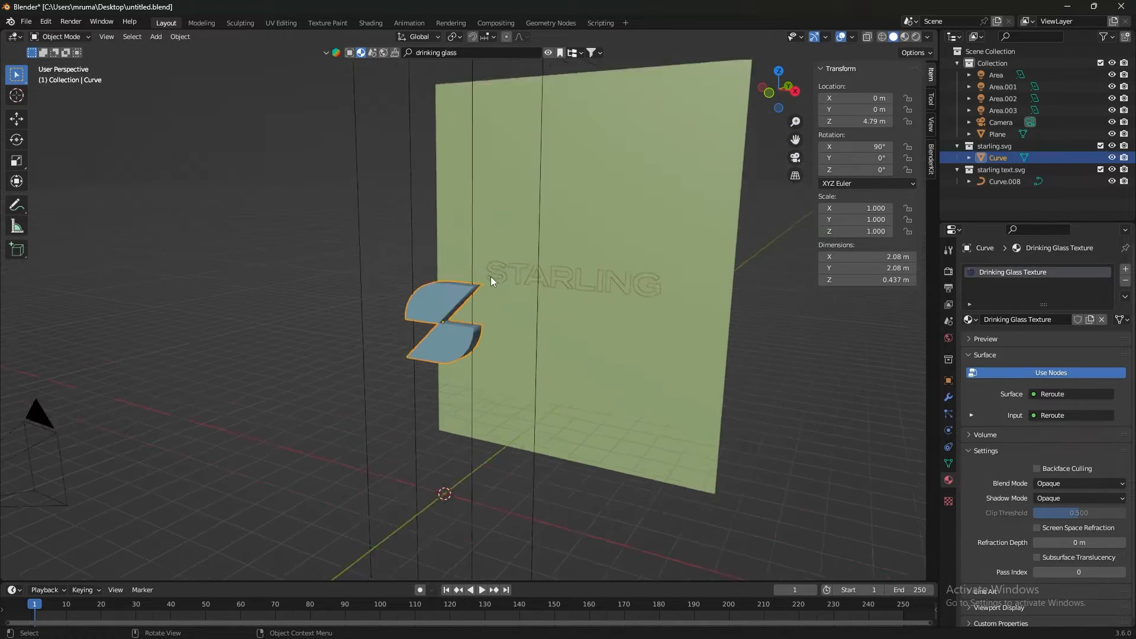
- Clear the drinking glass term from the material search and dismiss the new asset results
{"action": "left_click", "coordinate": [480, 53]}
{"action": "key", "text": "BackSpace"}
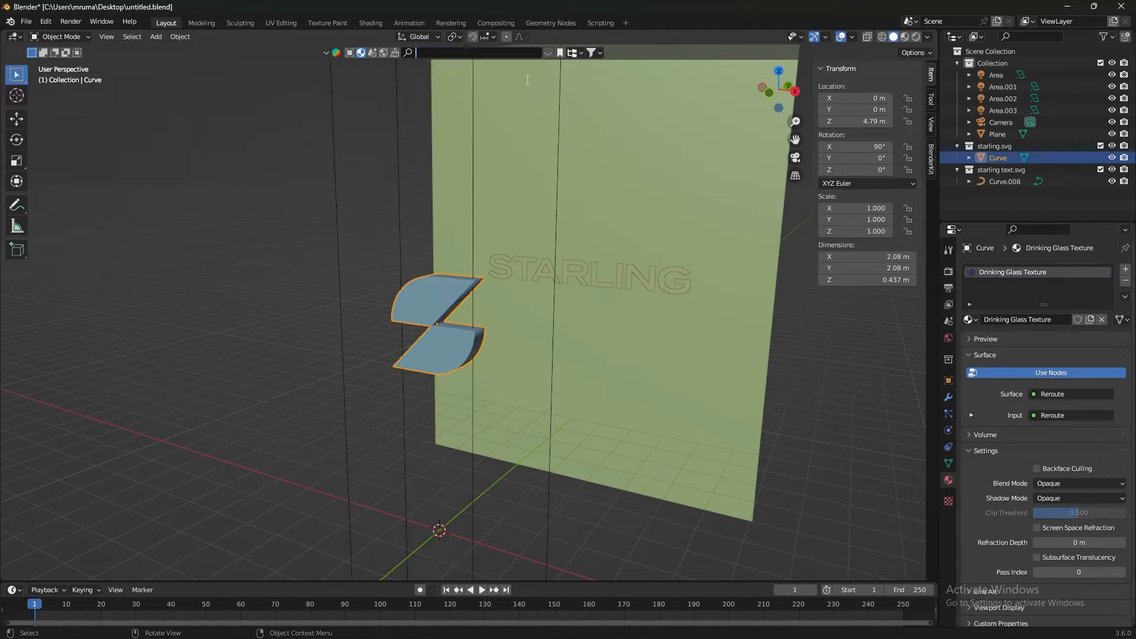
{"action": "key", "text": "Return"}
{"action": "left_click", "coordinate": [198, 300]}
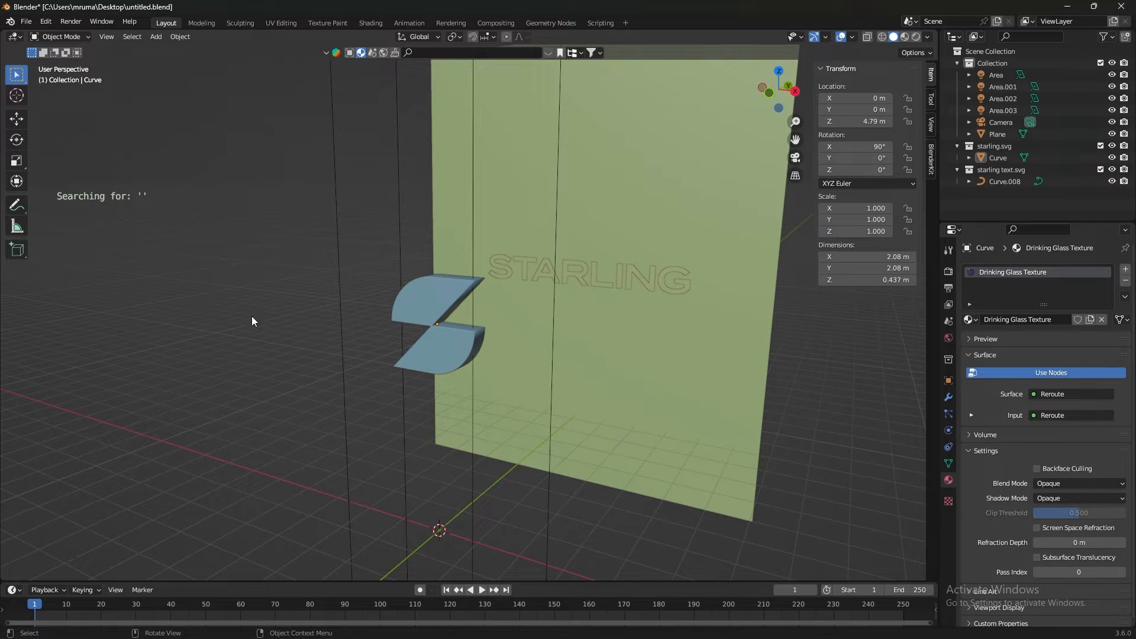
{"action": "mouse_move", "coordinate": [253, 316]}
{"action": "middle_mouse_down"}
{"action": "mouse_move", "coordinate": [228, 325]}
{"action": "mouse_move", "coordinate": [260, 321]}
{"action": "middle_mouse_up"}
{"action": "left_click", "coordinate": [676, 87]}
- Select the starling logo and save the scene to the existing file untitled.blend
{"action": "scroll", "coordinate": [554, 178], "scroll_direction": "down", "scroll_amount": 3}
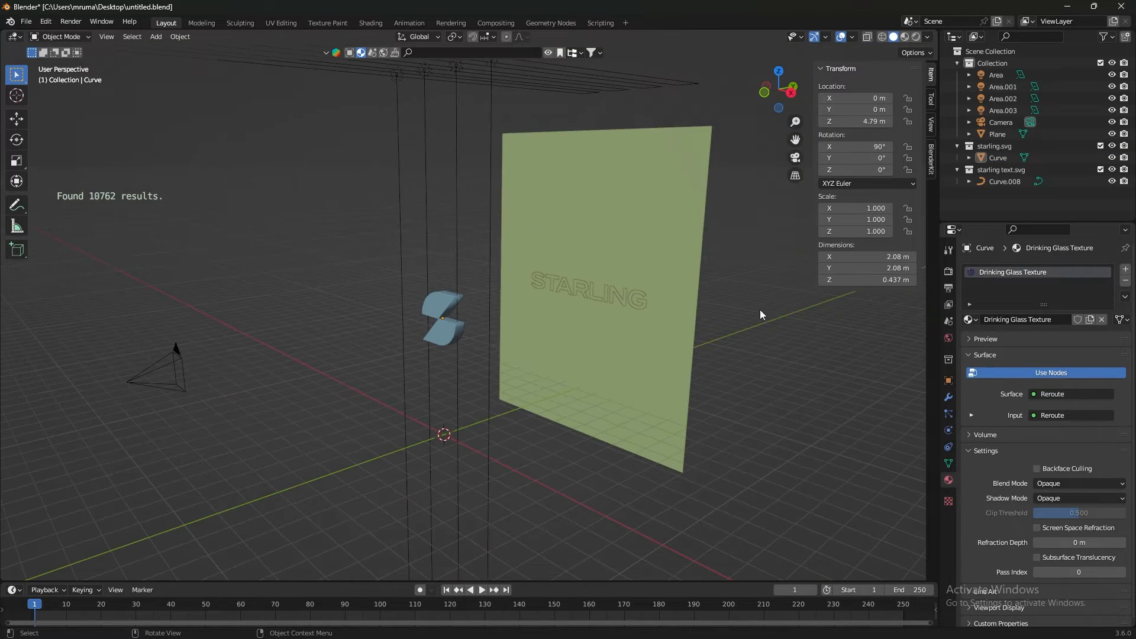
{"action": "middle_click_drag", "start_coordinate": [760, 310], "coordinate": [509, 219]}
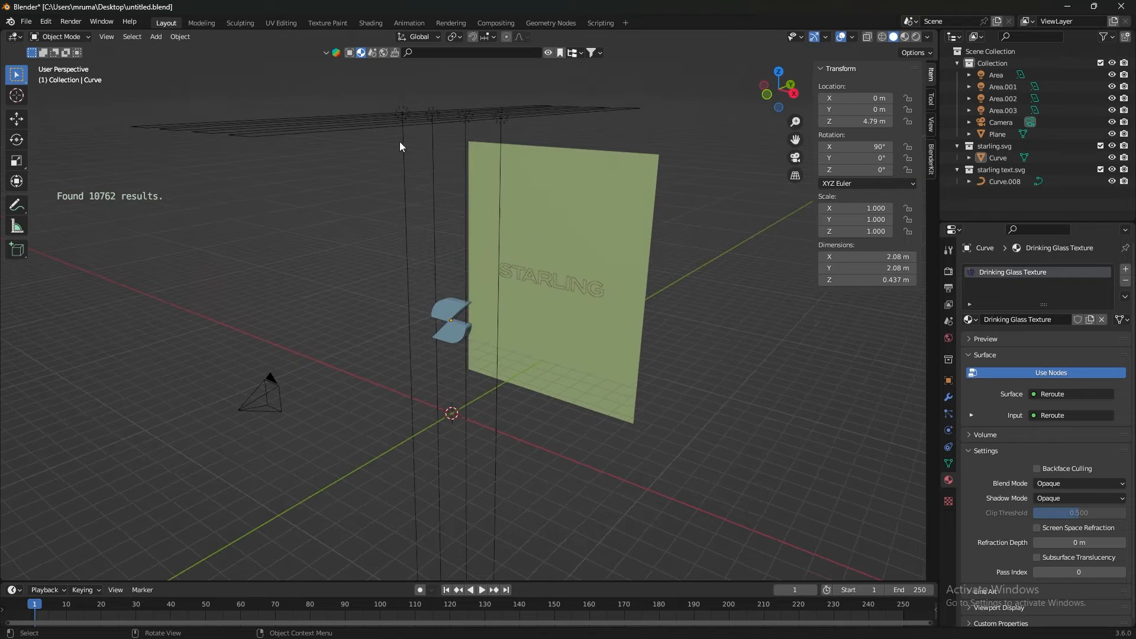
{"action": "left_click", "coordinate": [456, 310]}
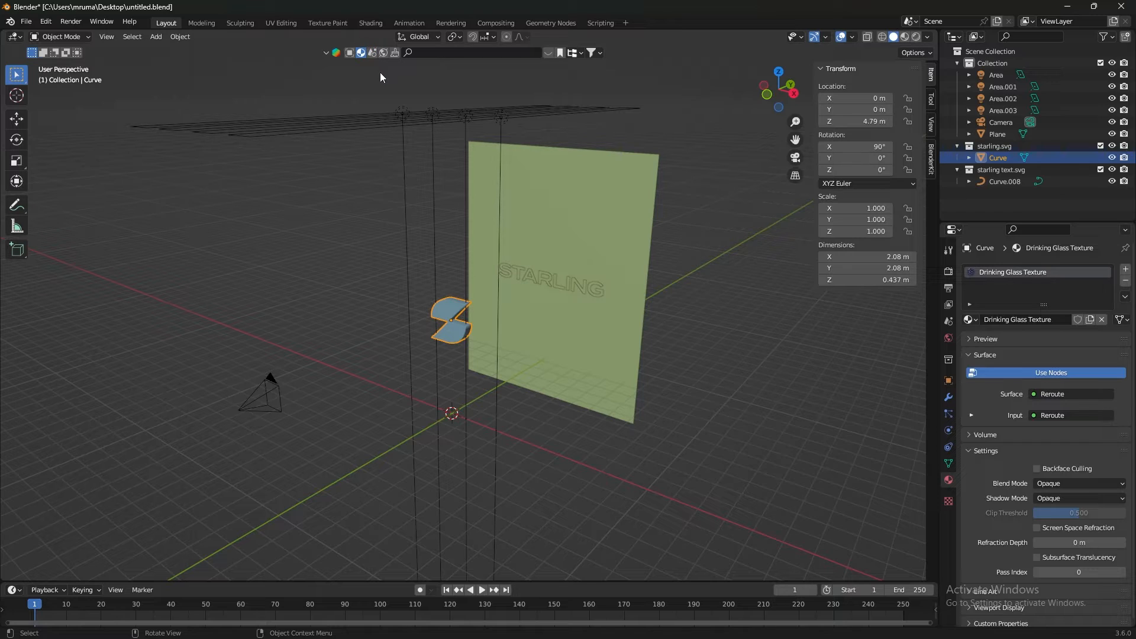
{"action": "key", "text": "ctrl+s"}
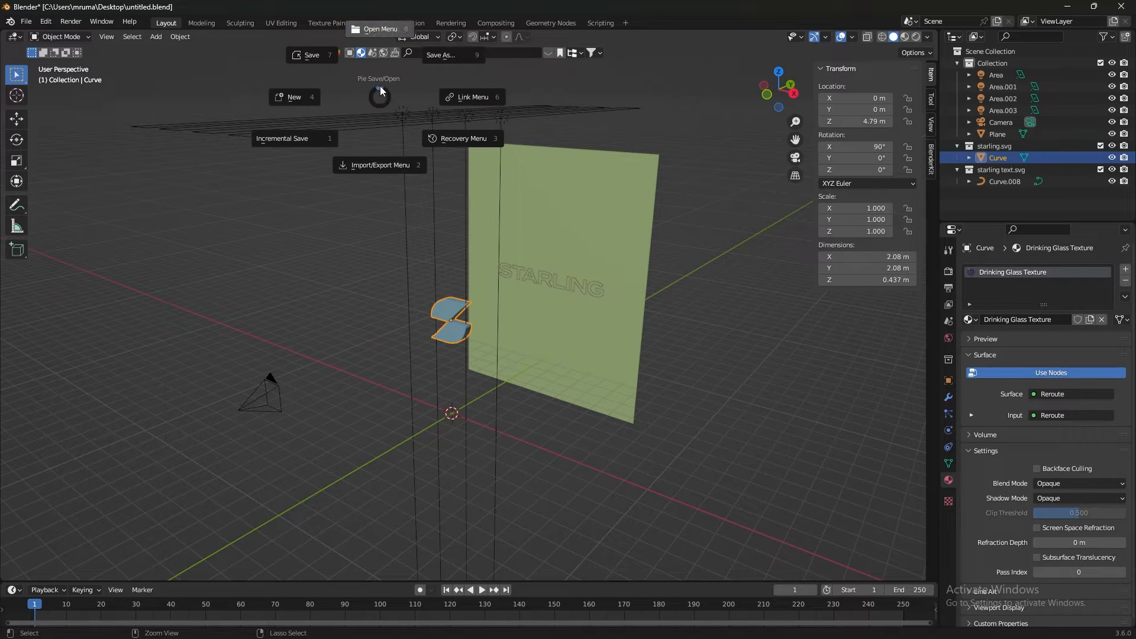
{"action": "left_click", "coordinate": [337, 65]}
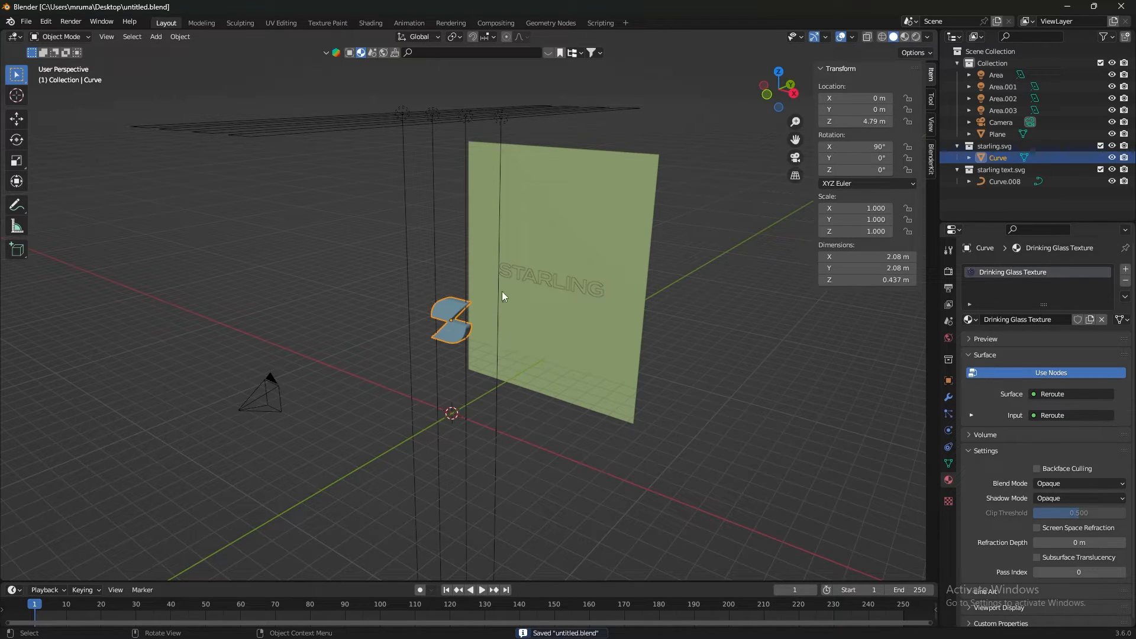
- Duplicate the STARLING text in place on the upright plane
{"action": "left_click", "coordinate": [760, 327]}
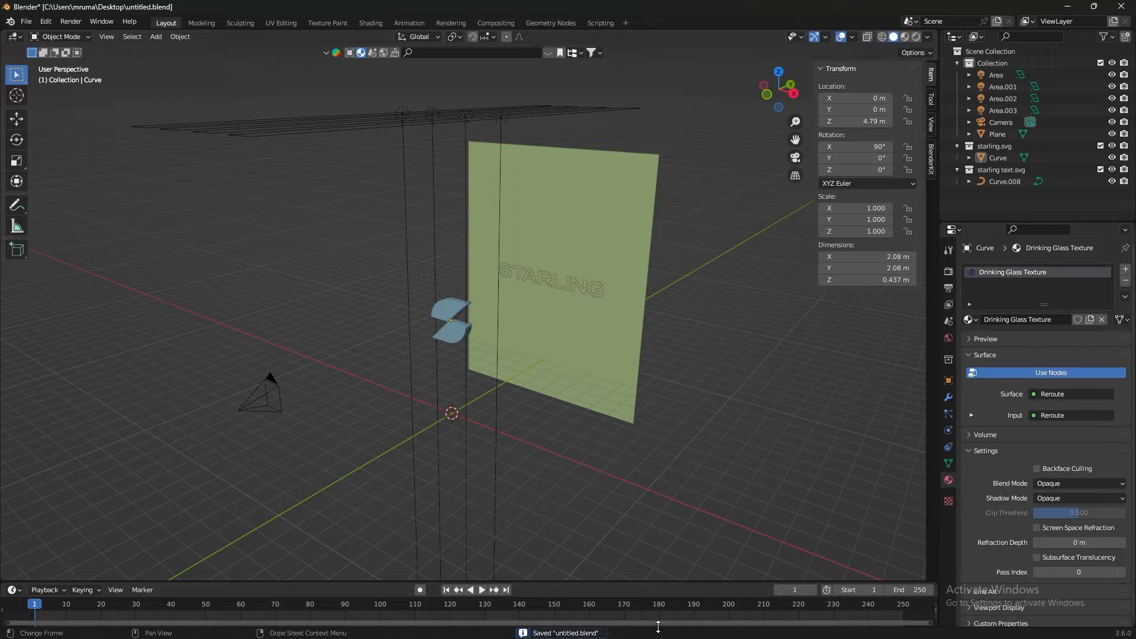
{"action": "left_click", "coordinate": [577, 291]}
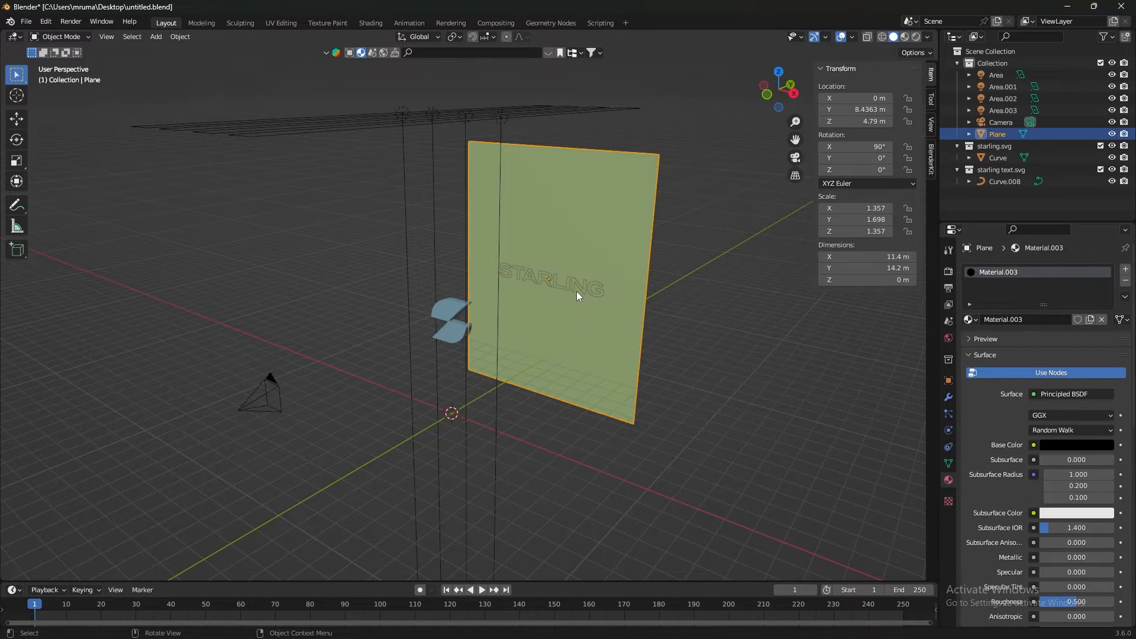
{"action": "left_click", "coordinate": [585, 290]}
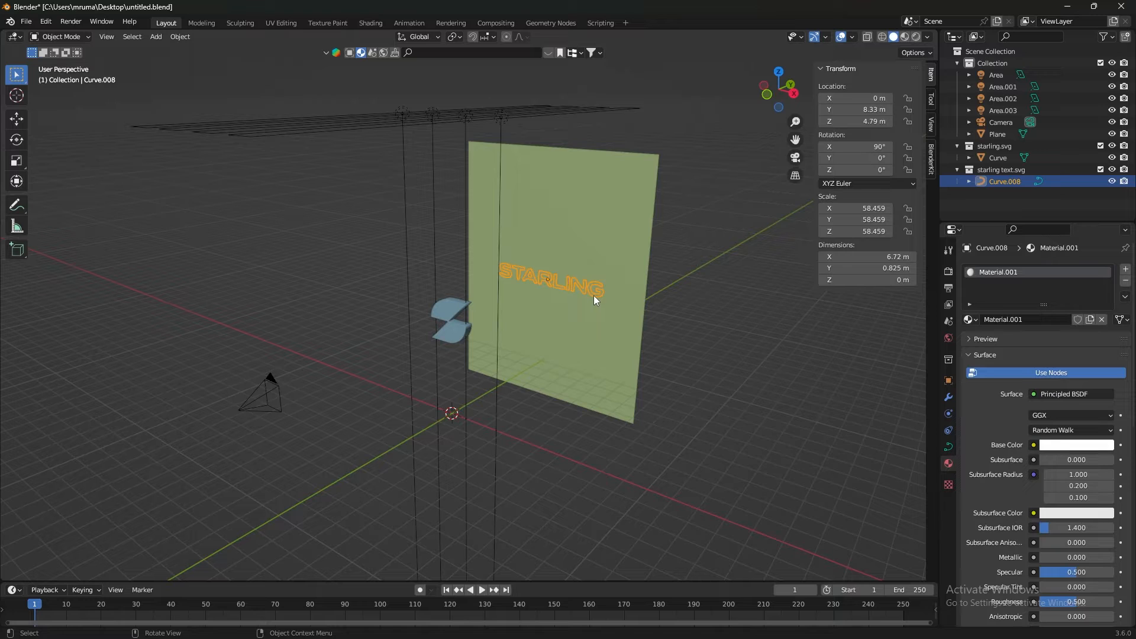
{"action": "key", "text": "shift+d"}
{"action": "right_click", "coordinate": [592, 243]}
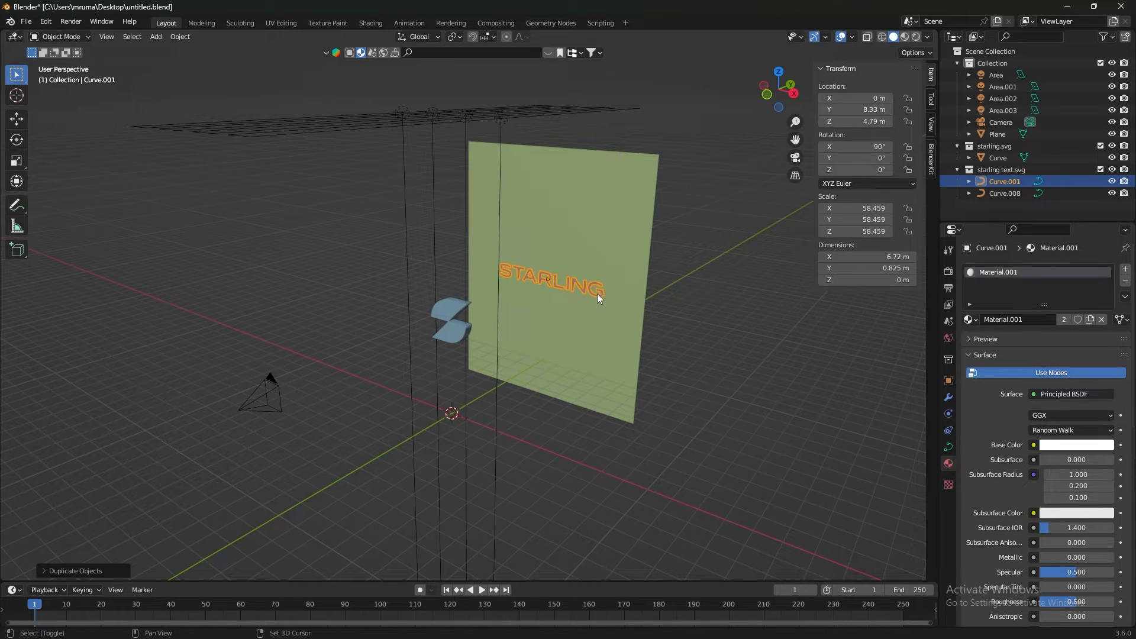
- Duplicate the STARLING text again, placing the copy in front of the plane at about X -2.9, Y 6.2, Z 5.2 m, and select it
{"action": "key", "text": "shift+d"}
{"action": "left_click", "coordinate": [532, 285]}
{"action": "scroll", "coordinate": [557, 306], "scroll_direction": "up", "scroll_amount": 2}
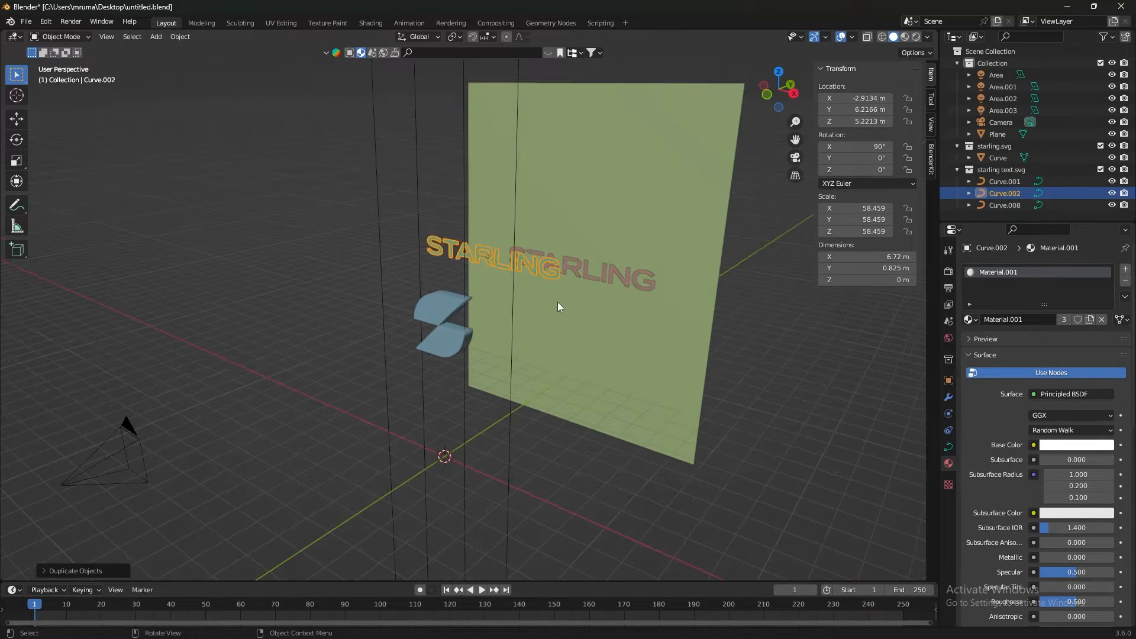
{"action": "left_click", "coordinate": [804, 342]}
{"action": "middle_click_drag", "start_coordinate": [804, 342], "coordinate": [740, 348]}
{"action": "left_click", "coordinate": [608, 294]}
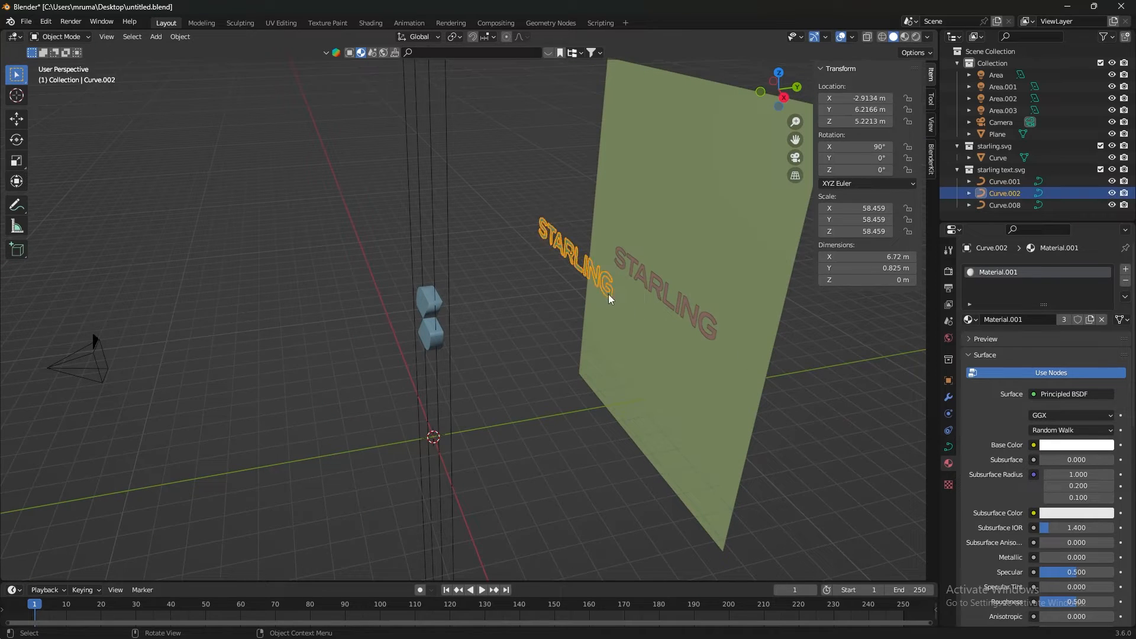
- Delete the STARLING copy in front of the plane and save the scene to untitled.blend
{"action": "key", "text": "Delete"}
{"action": "middle_click_drag", "start_coordinate": [599, 366], "coordinate": [561, 278]}
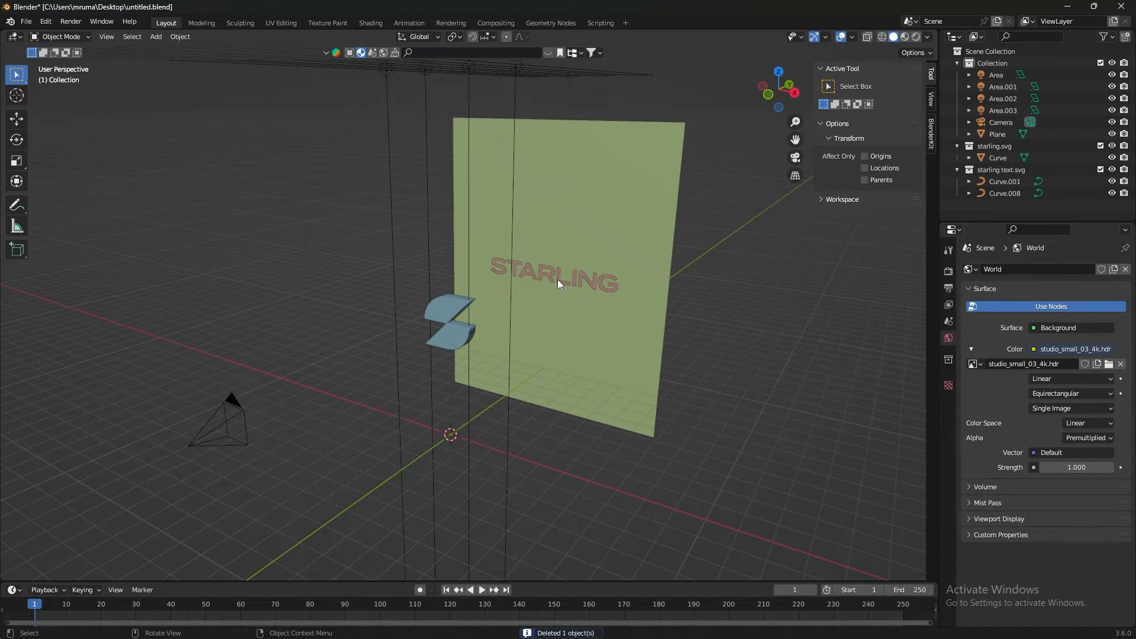
{"action": "key", "text": "ctrl+shift+s"}
{"action": "left_click", "coordinate": [844, 490]}
{"action": "key", "text": "ctrl+s"}
{"action": "left_click", "coordinate": [771, 452]}
{"action": "key", "text": "ctrl+s"}
{"action": "left_click", "coordinate": [727, 437]}
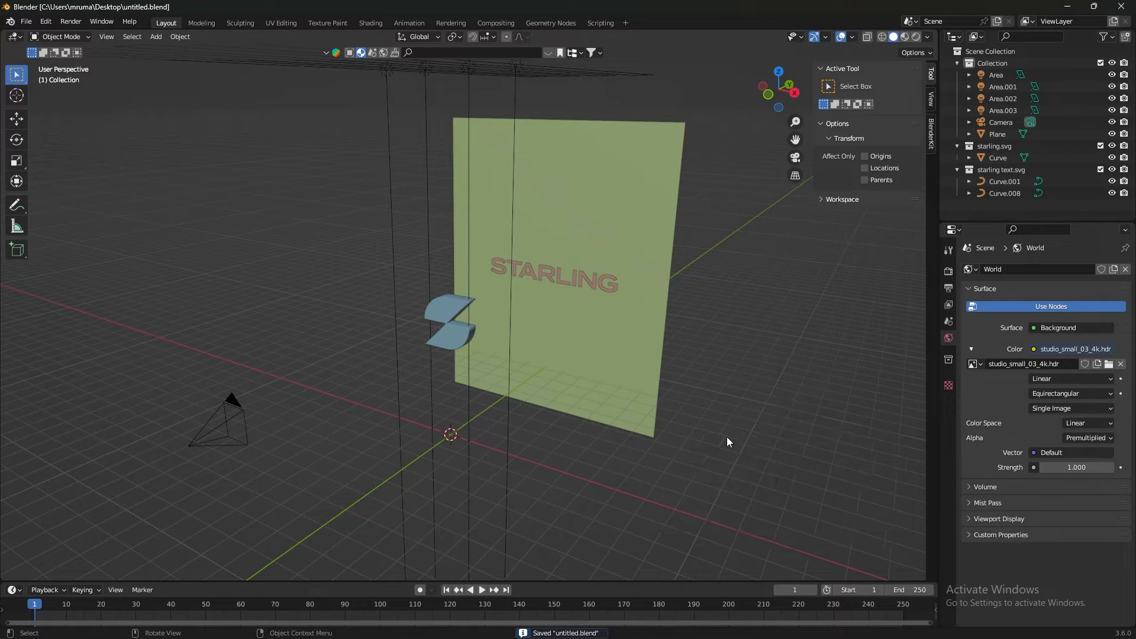
- In the logo's Drinking Glass Texture nodes, recolour the COLOR VARIATIONS ramp stop at position 0.195 to pure green
{"action": "scroll", "coordinate": [747, 343], "scroll_direction": "down", "scroll_amount": 5}
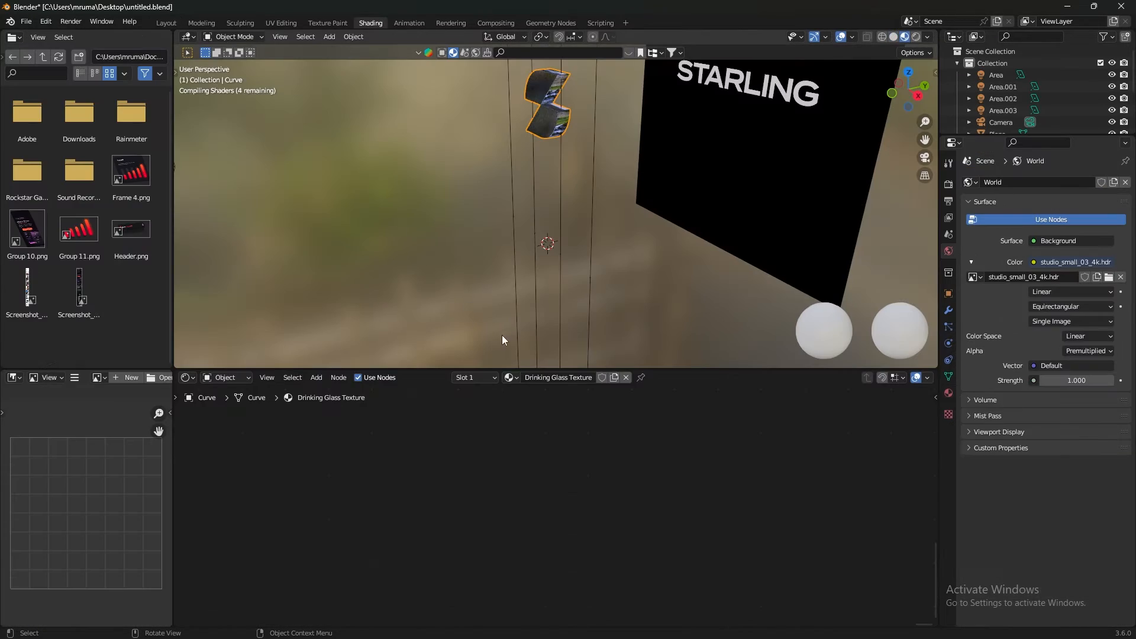
{"action": "middle_click_drag", "start_coordinate": [633, 157], "coordinate": [572, 227]}
{"action": "scroll", "coordinate": [573, 227], "scroll_direction": "down", "scroll_amount": 6}
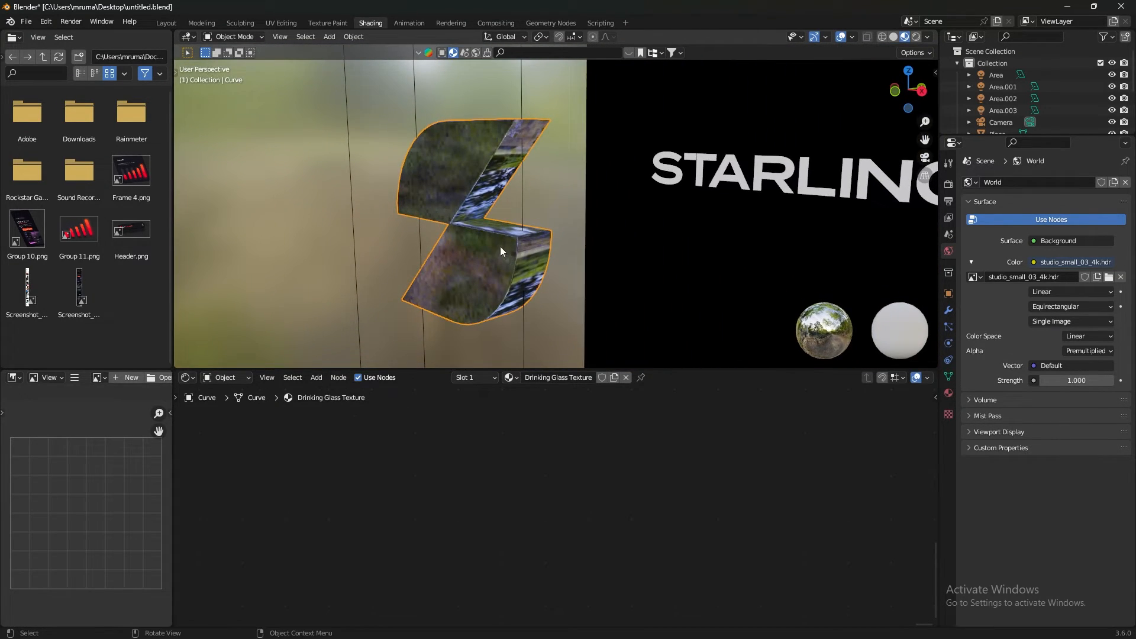
{"action": "scroll", "coordinate": [559, 439], "scroll_direction": "down", "scroll_amount": 1}
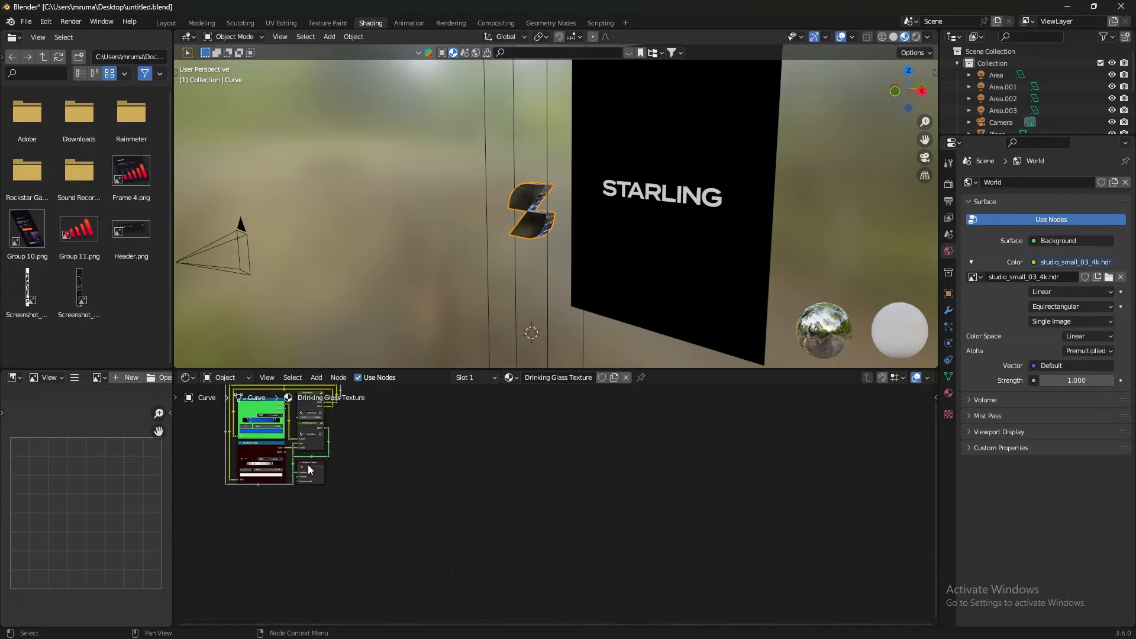
{"action": "middle_click_drag", "start_coordinate": [405, 463], "coordinate": [556, 531]}
{"action": "scroll", "coordinate": [557, 526], "scroll_direction": "up", "scroll_amount": 4}
{"action": "scroll", "coordinate": [406, 517], "scroll_direction": "up", "scroll_amount": 8}
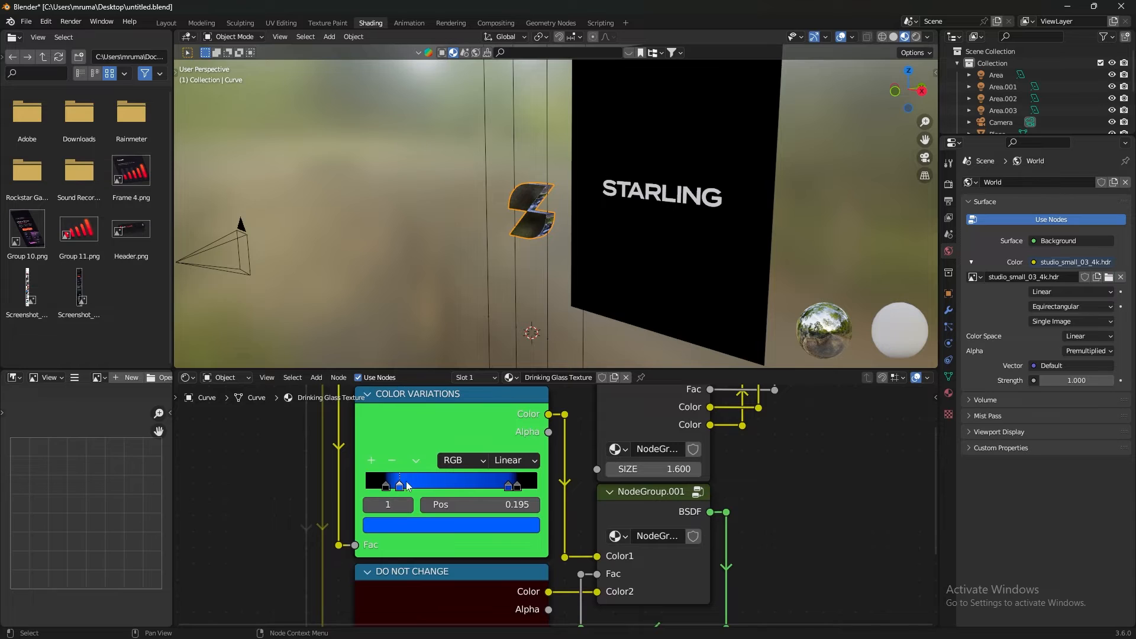
{"action": "left_click", "coordinate": [413, 523]}
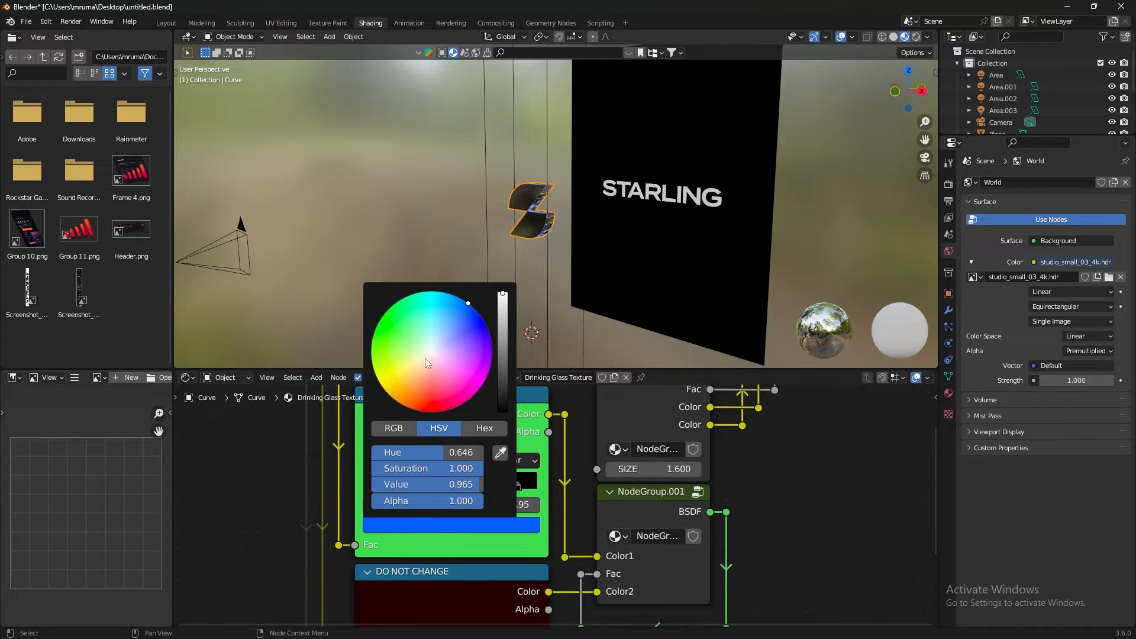
{"action": "left_click_drag", "start_coordinate": [400, 338], "coordinate": [377, 323]}
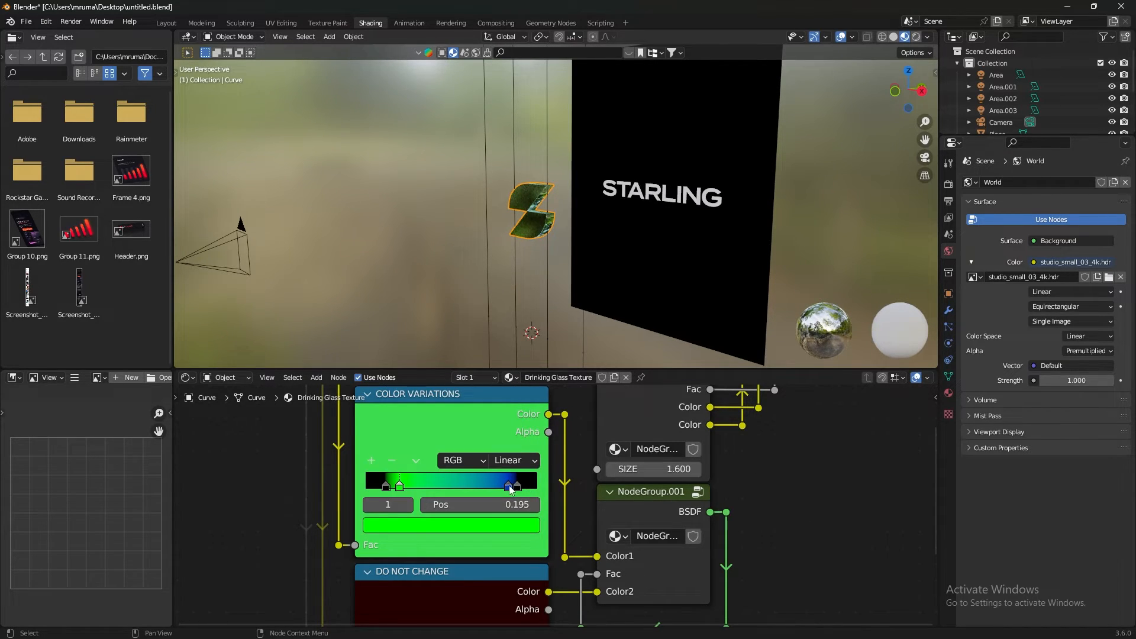
- Recolour the remaining blue stop of the COLOR VARIATIONS ramp to bright green with hue 0.335, saturation 0.984 and value 1.000
{"action": "left_click", "coordinate": [510, 488]}
{"action": "left_click", "coordinate": [503, 523]}
{"action": "left_click_drag", "start_coordinate": [413, 358], "coordinate": [376, 326]}
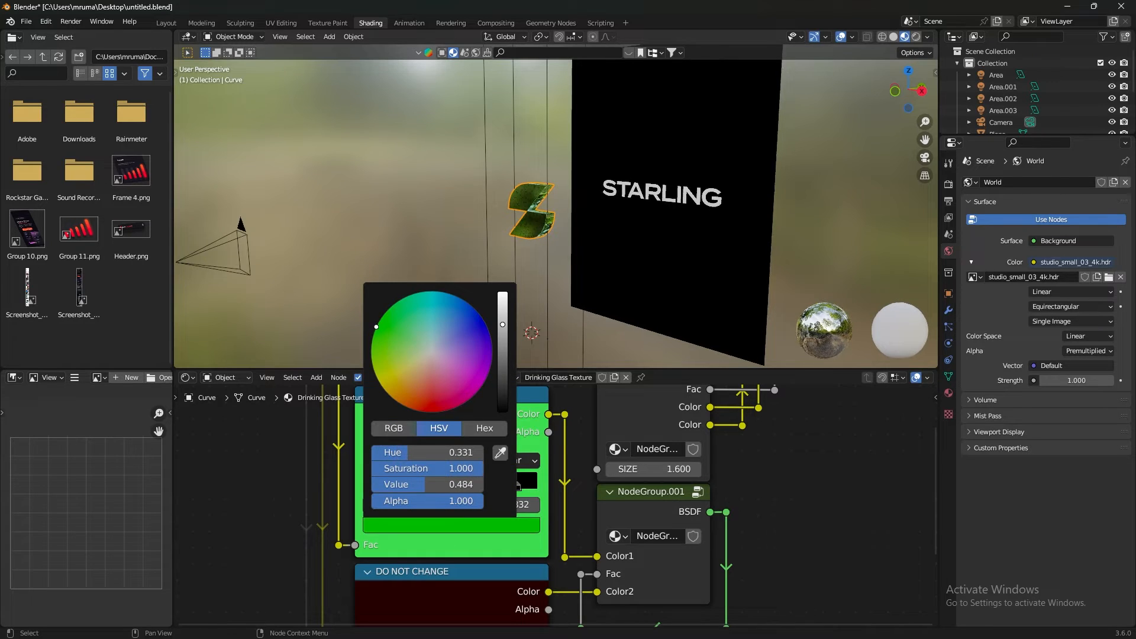
{"action": "left_click_drag", "start_coordinate": [503, 324], "coordinate": [502, 292]}
{"action": "left_click_drag", "start_coordinate": [377, 327], "coordinate": [388, 323]}
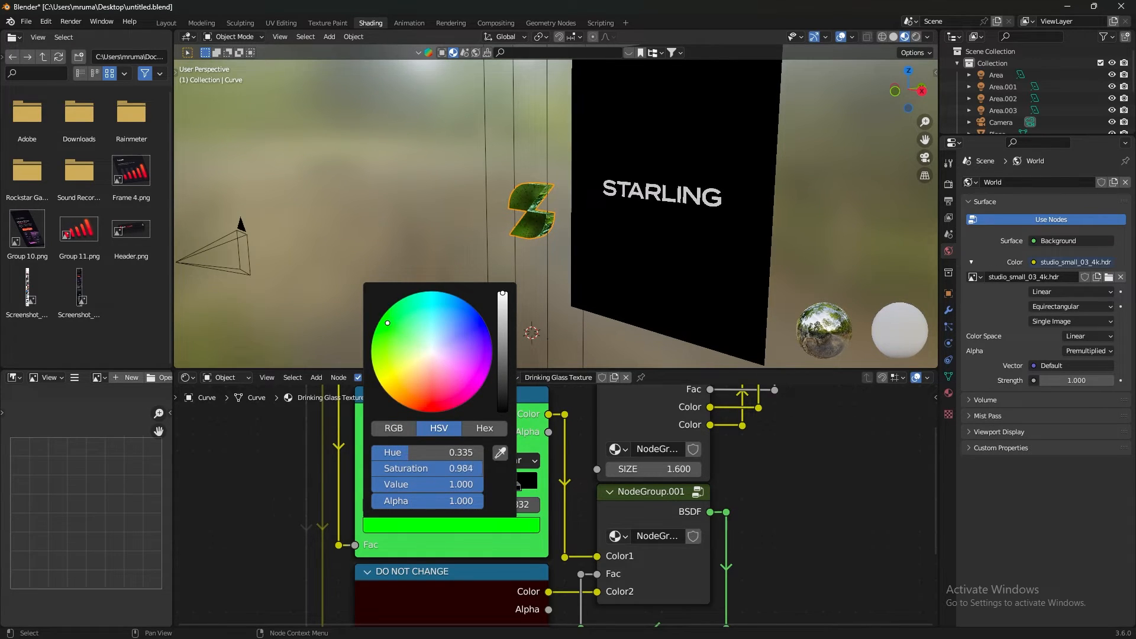
- Look over the DO NOT CHANGE ramp and Material Output nodes and return to the Layout workspace
{"action": "scroll", "coordinate": [493, 494], "scroll_direction": "down", "scroll_amount": 6}
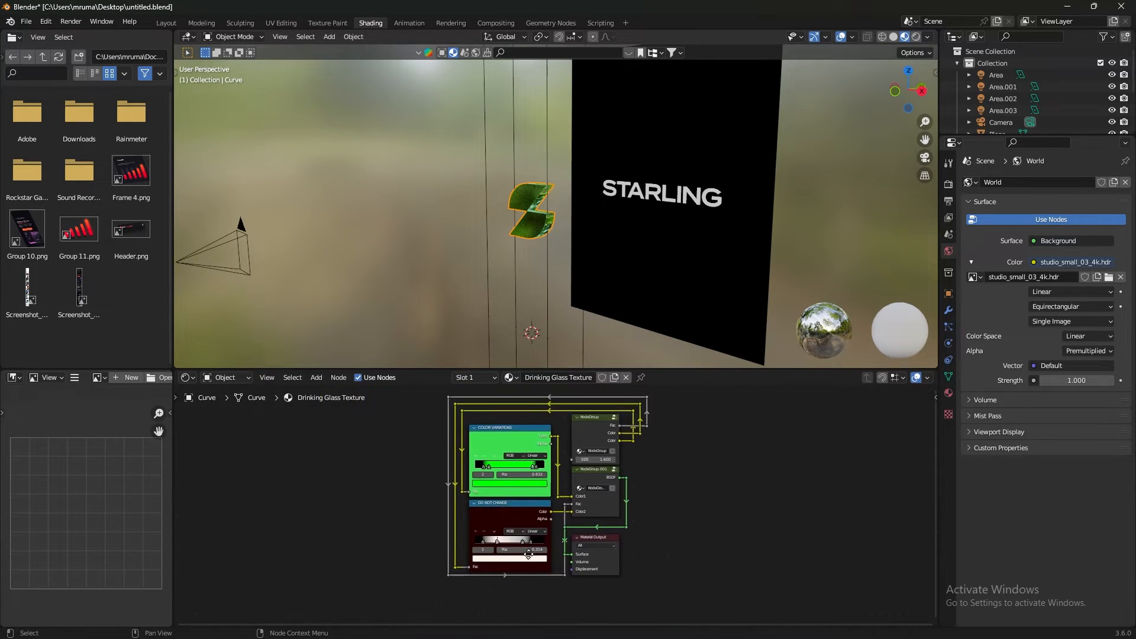
{"action": "scroll", "coordinate": [529, 554], "scroll_direction": "up", "scroll_amount": 8}
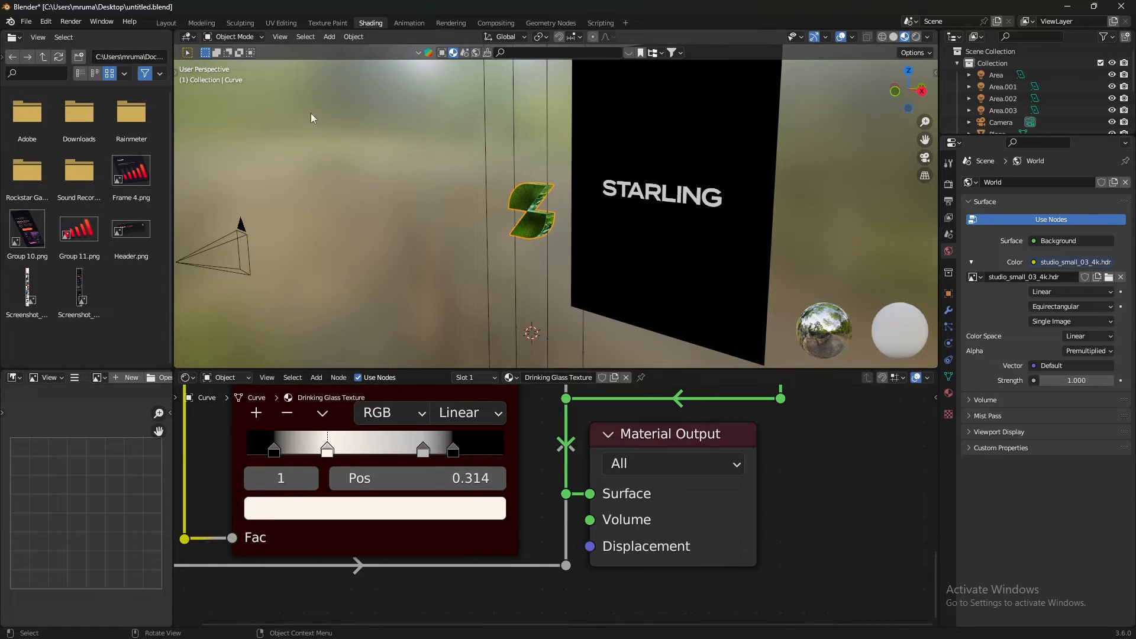
{"action": "left_click", "coordinate": [170, 23]}
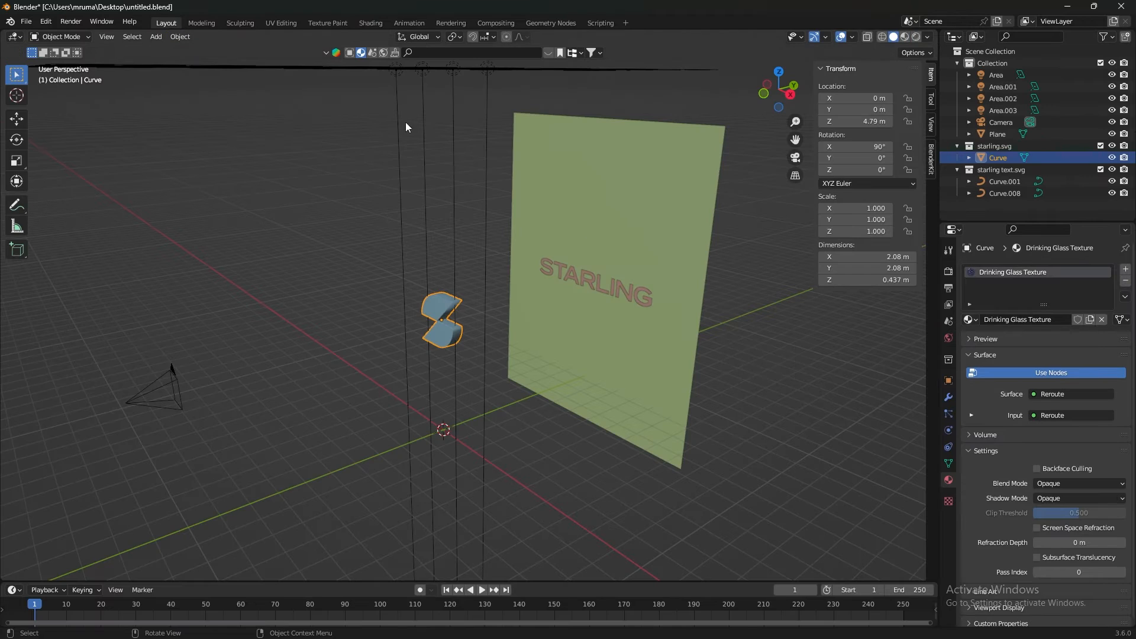
{"action": "middle_click_drag", "start_coordinate": [534, 330], "coordinate": [523, 305]}
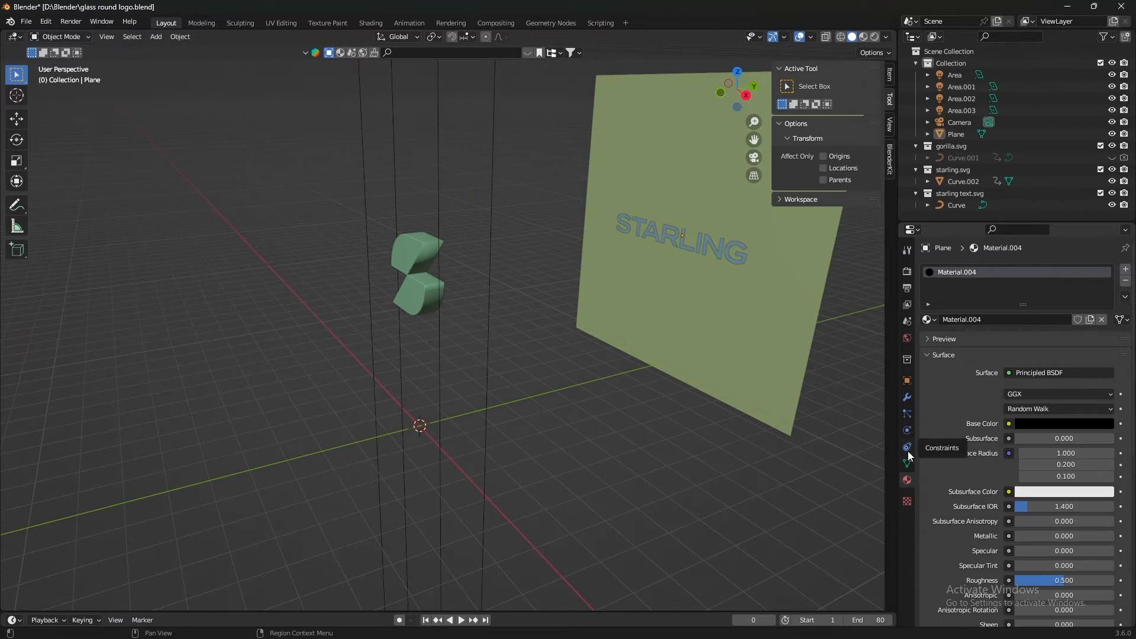
- In the glass round logo.blend scene, enlarge the timeline and set the animation's end frame to 80
{"action": "left_click_drag", "start_coordinate": [606, 612], "coordinate": [610, 382]}
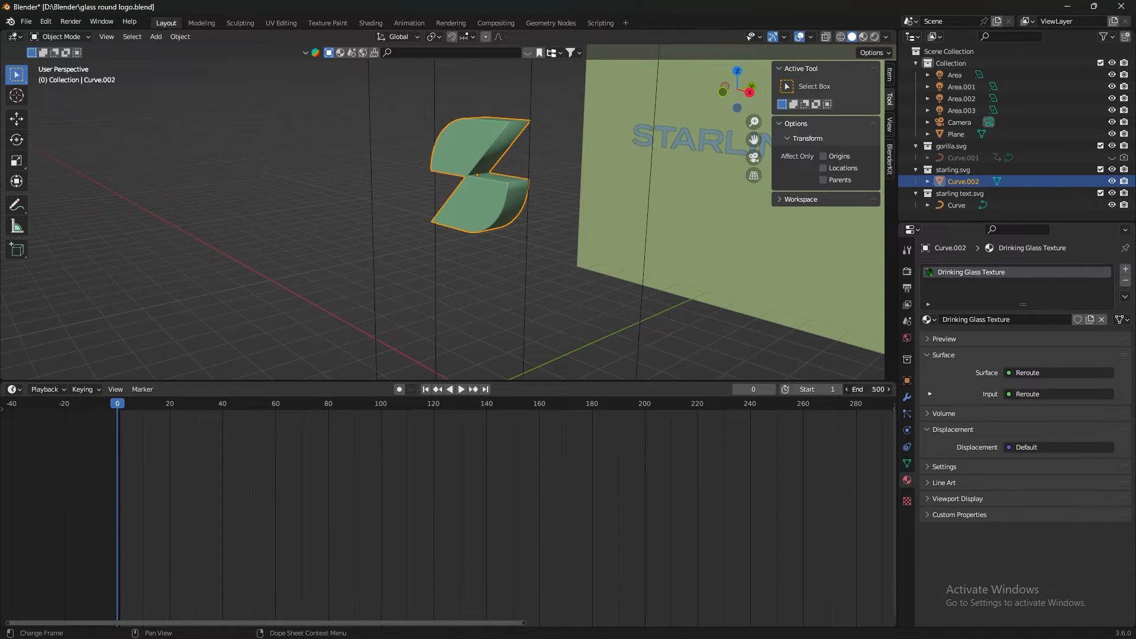
{"action": "left_click", "coordinate": [870, 389]}
{"action": "type", "text": "80"}
{"action": "key", "text": "Return"}
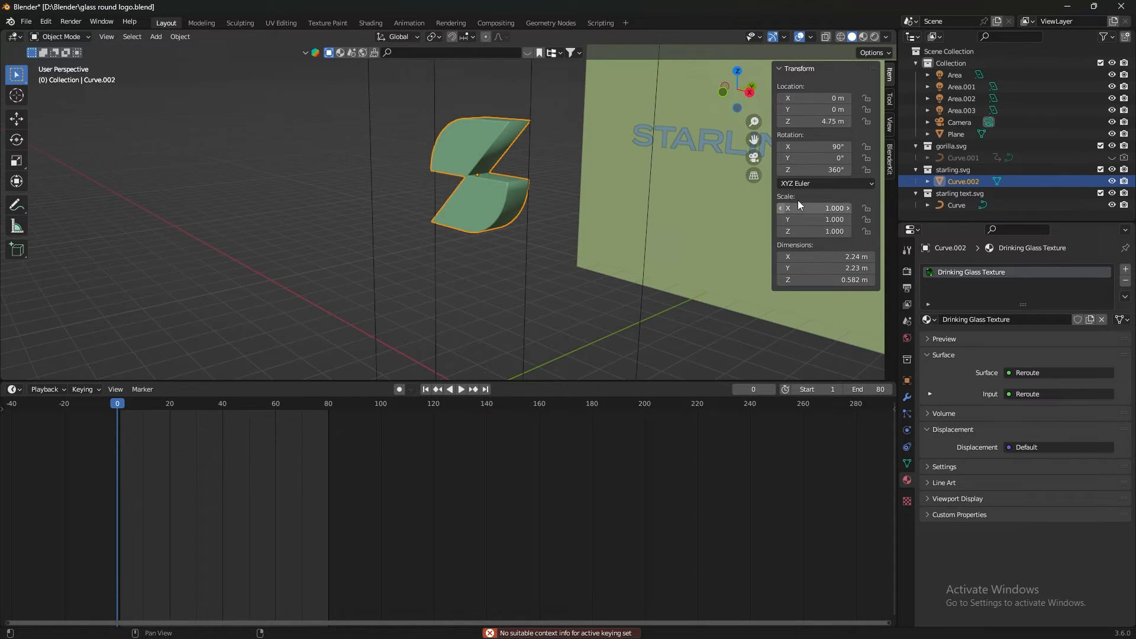
- Set the starling logo's Z rotation to 0° and insert a Rotation keyframe at frame 0
{"action": "left_click", "coordinate": [817, 169]}
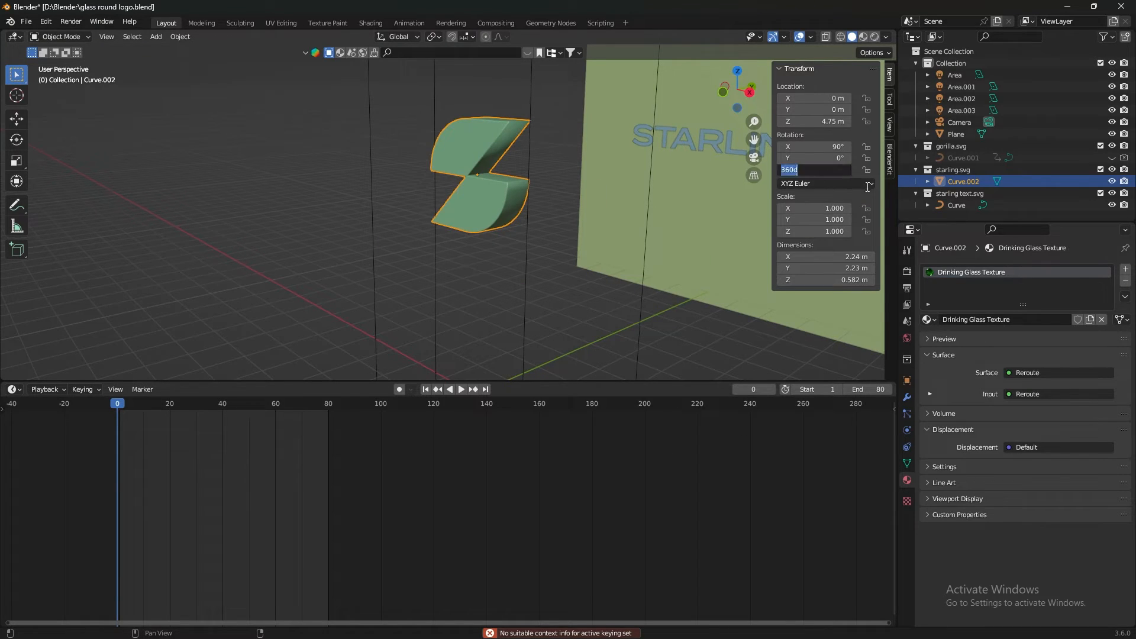
{"action": "type", "text": "0"}
{"action": "key", "text": "Return"}
{"action": "right_click", "coordinate": [455, 190]}
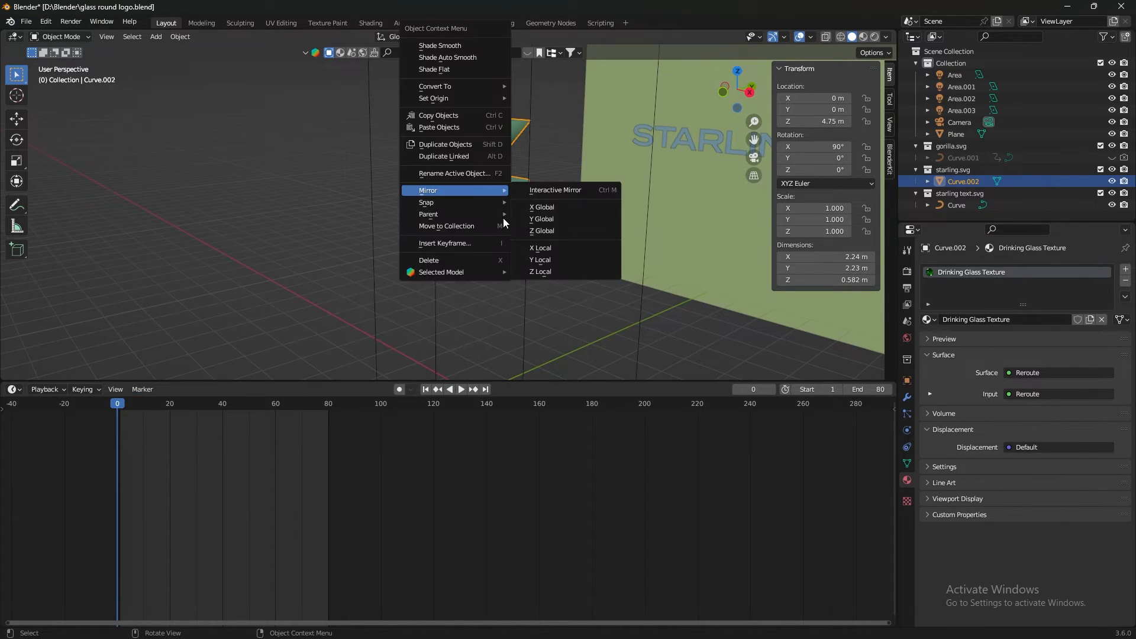
{"action": "left_click", "coordinate": [482, 243]}
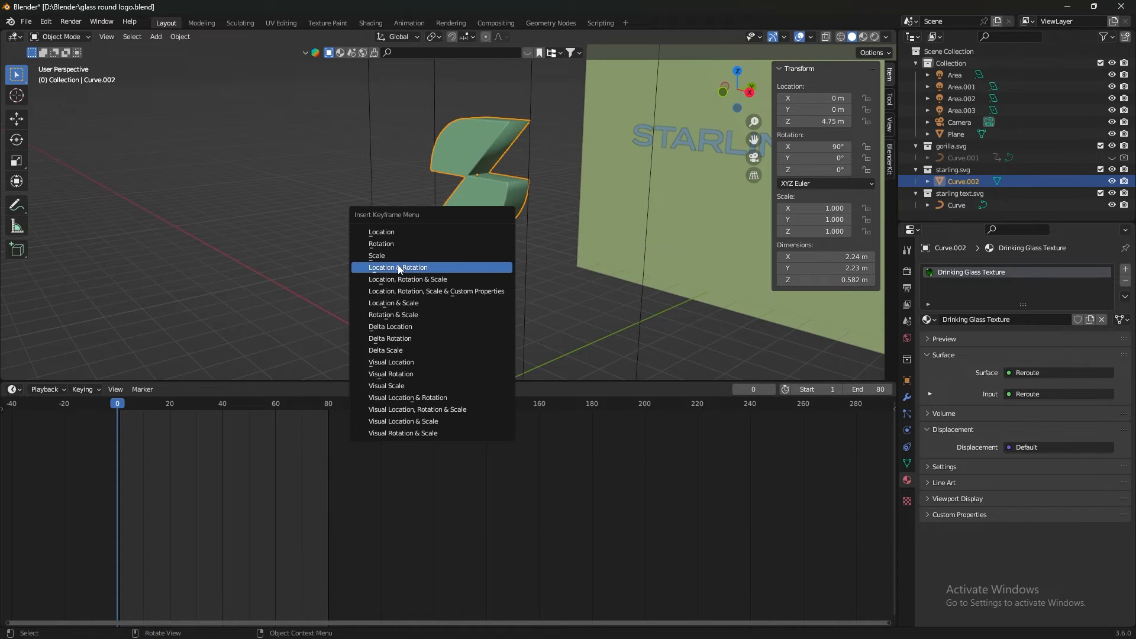
{"action": "left_click", "coordinate": [398, 244]}
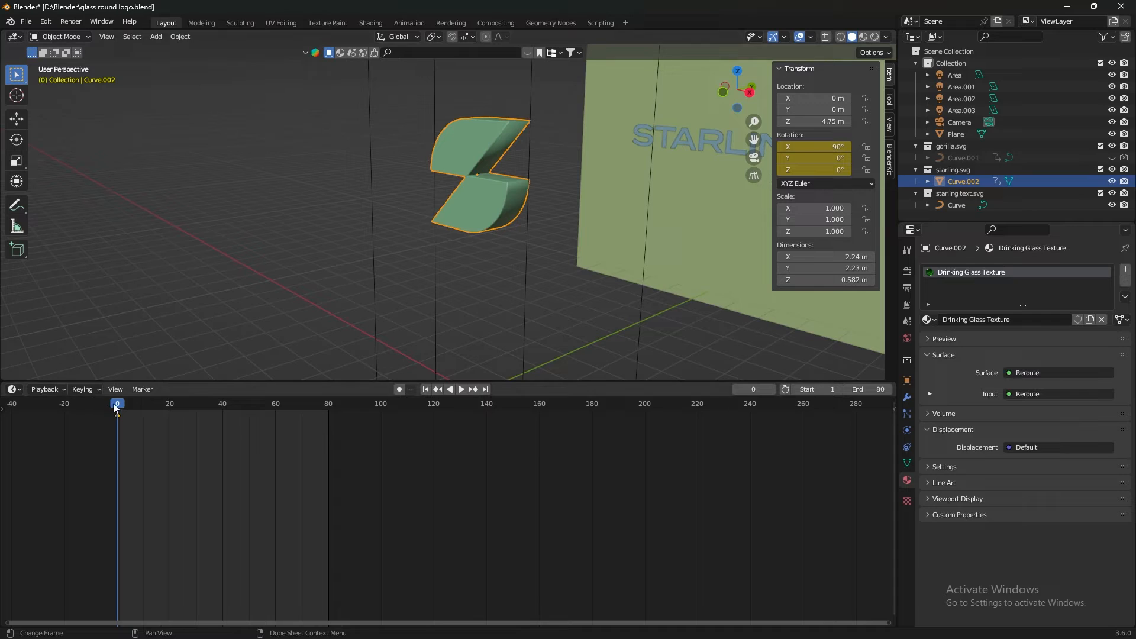
- At frame 40, set the logo's Z rotation to 180° and insert a Rotation keyframe
{"action": "left_click_drag", "start_coordinate": [115, 403], "coordinate": [222, 403]}
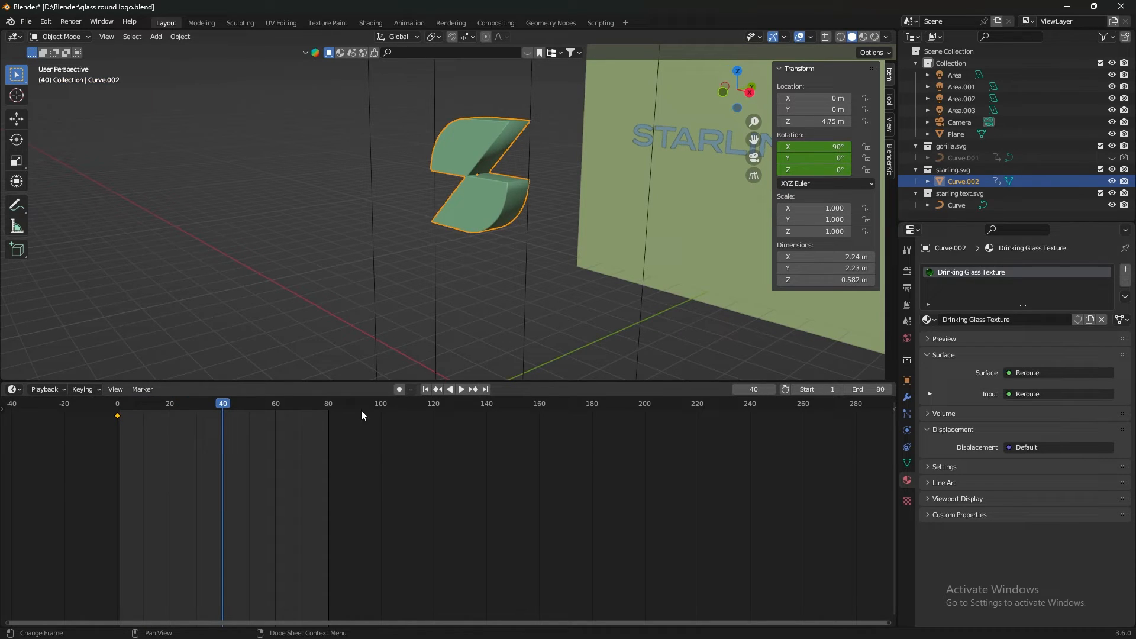
{"action": "left_click", "coordinate": [849, 170]}
{"action": "type", "text": "180"}
{"action": "key", "text": "Return"}
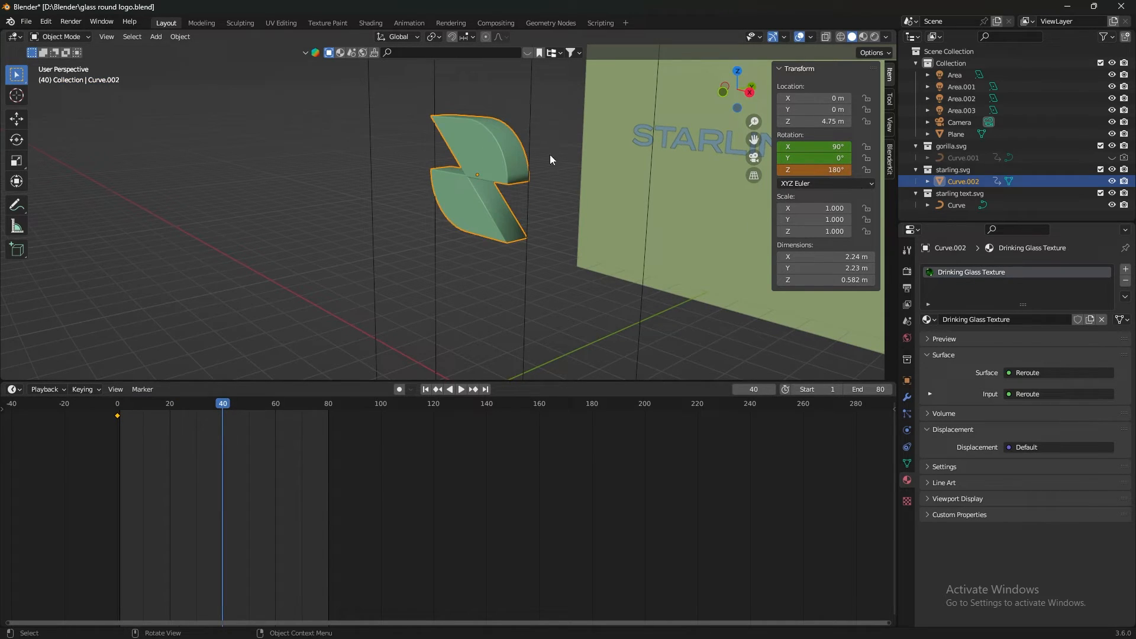
{"action": "right_click", "coordinate": [478, 207]}
{"action": "left_click", "coordinate": [478, 245]}
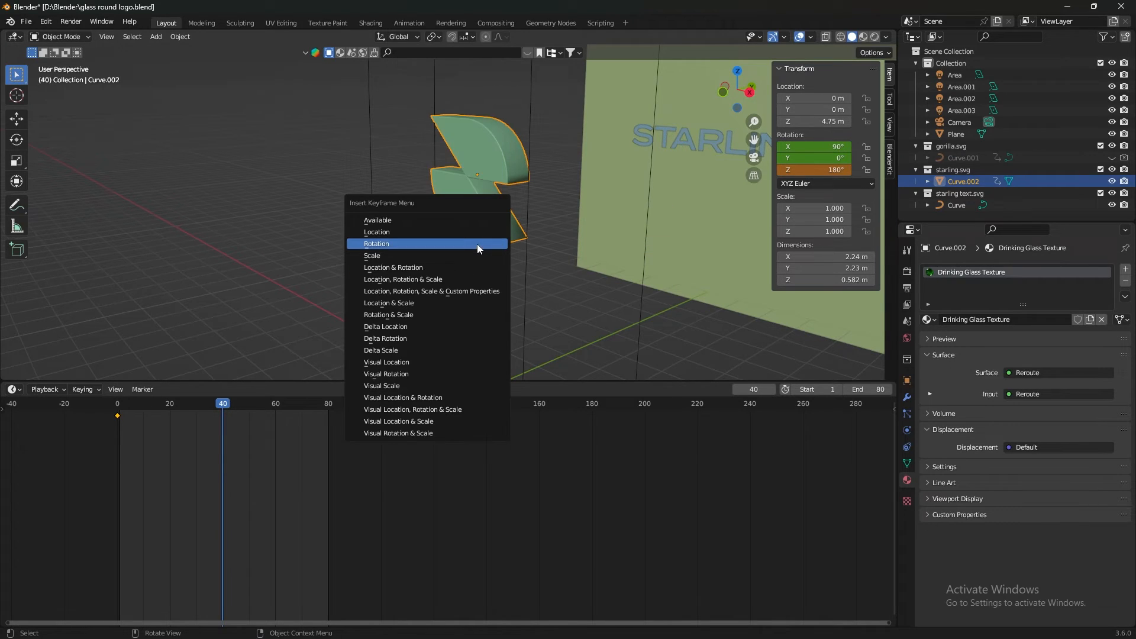
{"action": "left_click", "coordinate": [407, 244]}
- At frame 80, set the logo's Z rotation to 360° and insert a Rotation keyframe
{"action": "key", "text": "space"}
{"action": "left_click", "coordinate": [330, 404]}
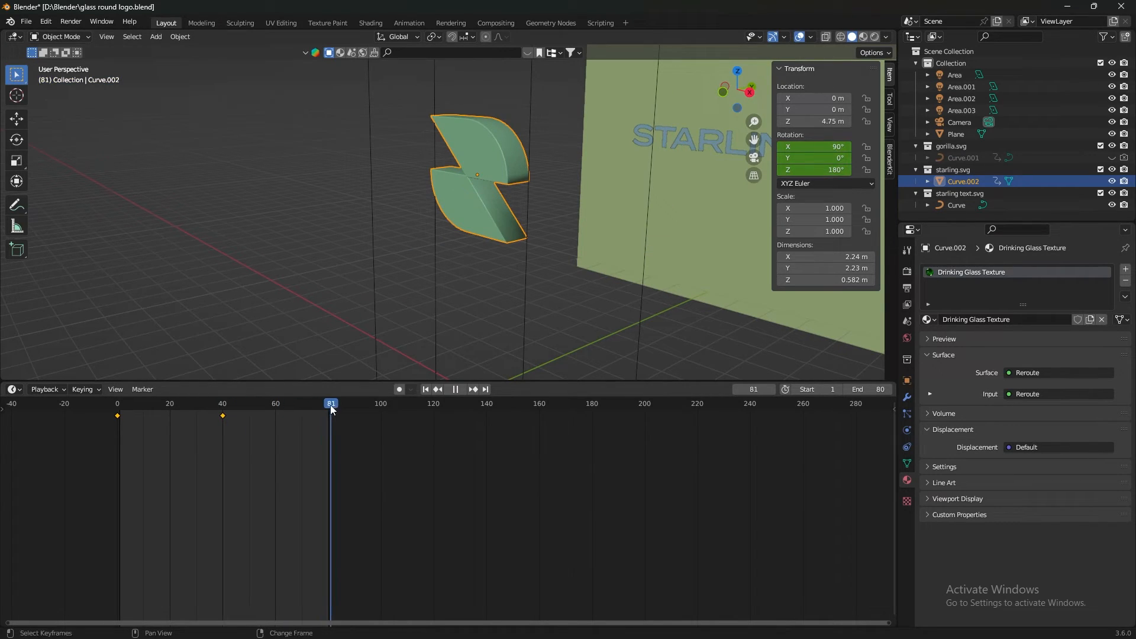
{"action": "key", "text": "space"}
{"action": "left_click", "coordinate": [814, 170]}
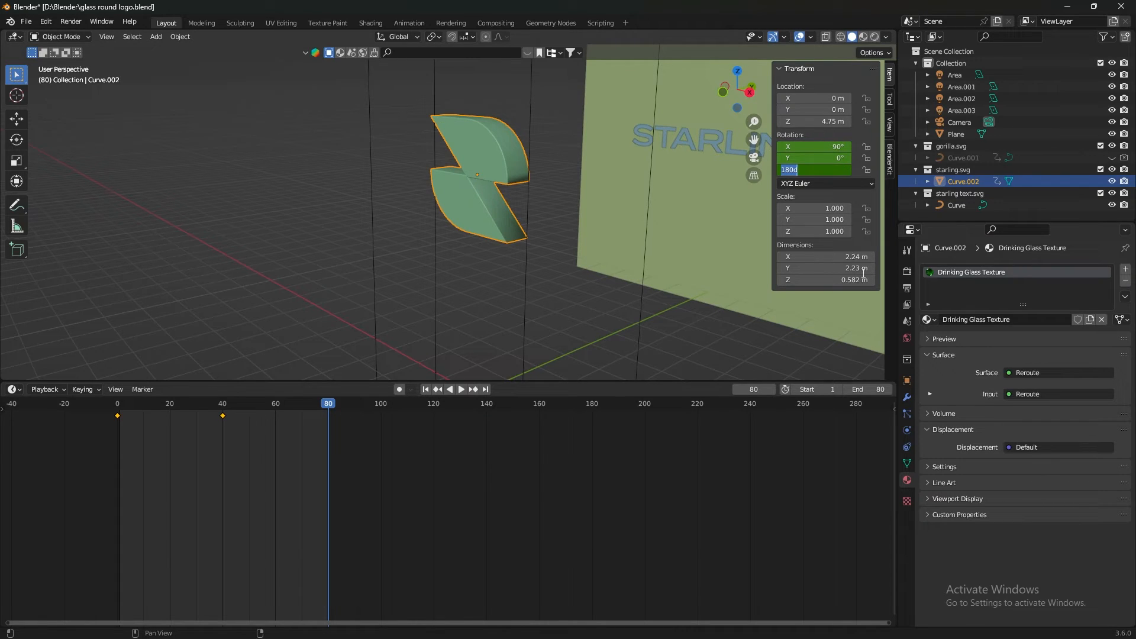
{"action": "type", "text": "360"}
{"action": "key", "text": "Return"}
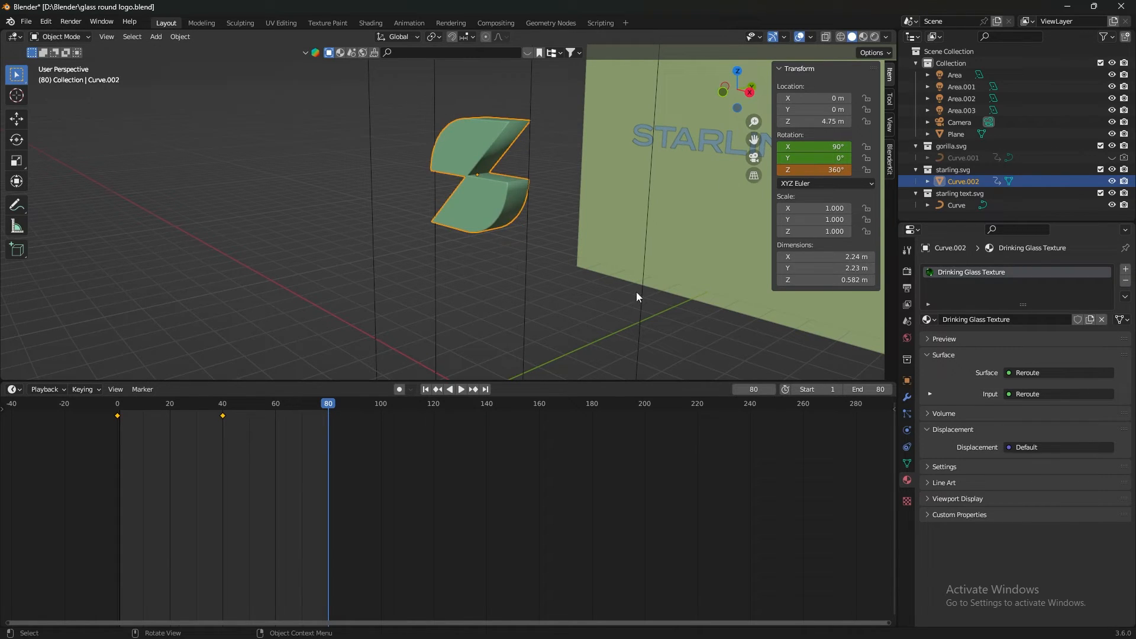
{"action": "right_click", "coordinate": [477, 217]}
{"action": "left_click", "coordinate": [459, 243]}
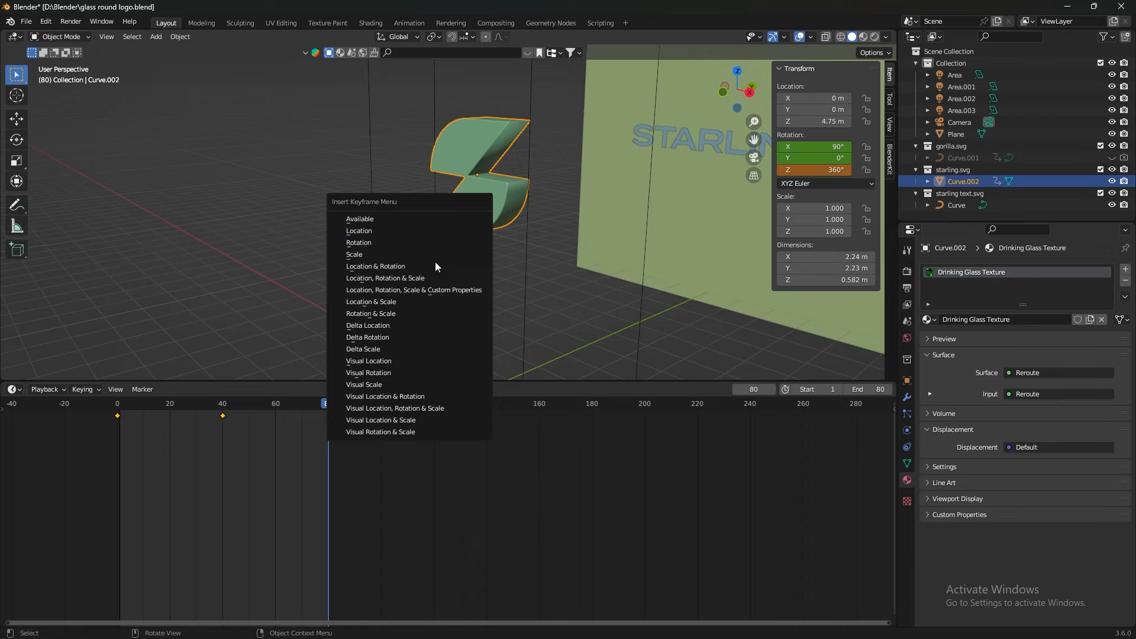
{"action": "left_click", "coordinate": [372, 248]}
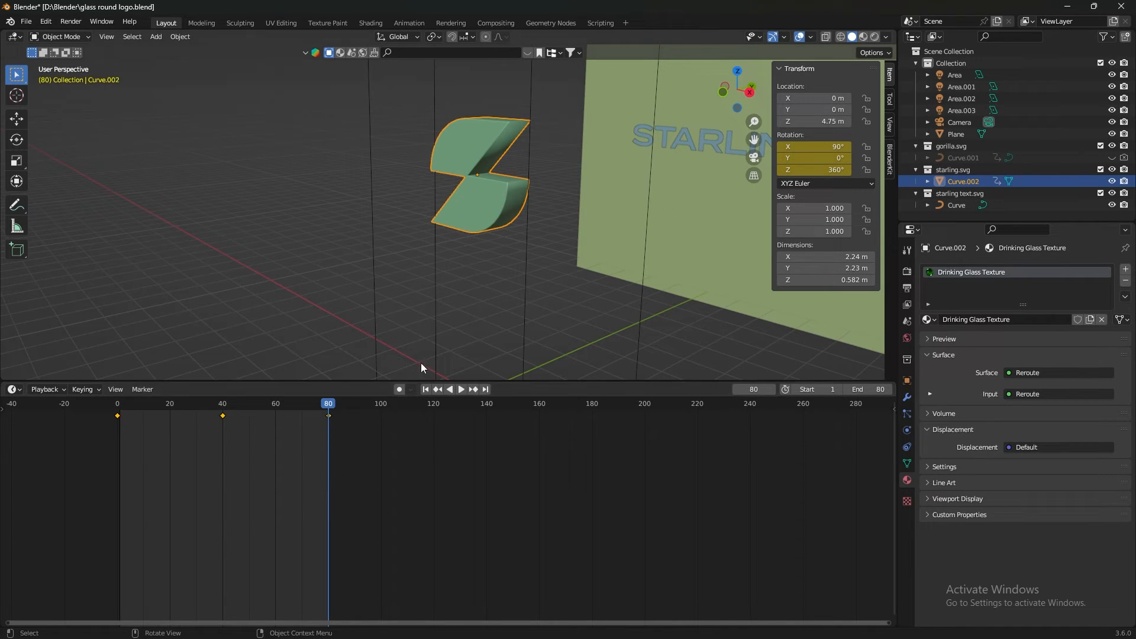
- Rewind to the start and play the animation to check the logo's full spin
{"action": "left_click_drag", "start_coordinate": [342, 406], "coordinate": [105, 455]}
{"action": "key", "text": "space"}
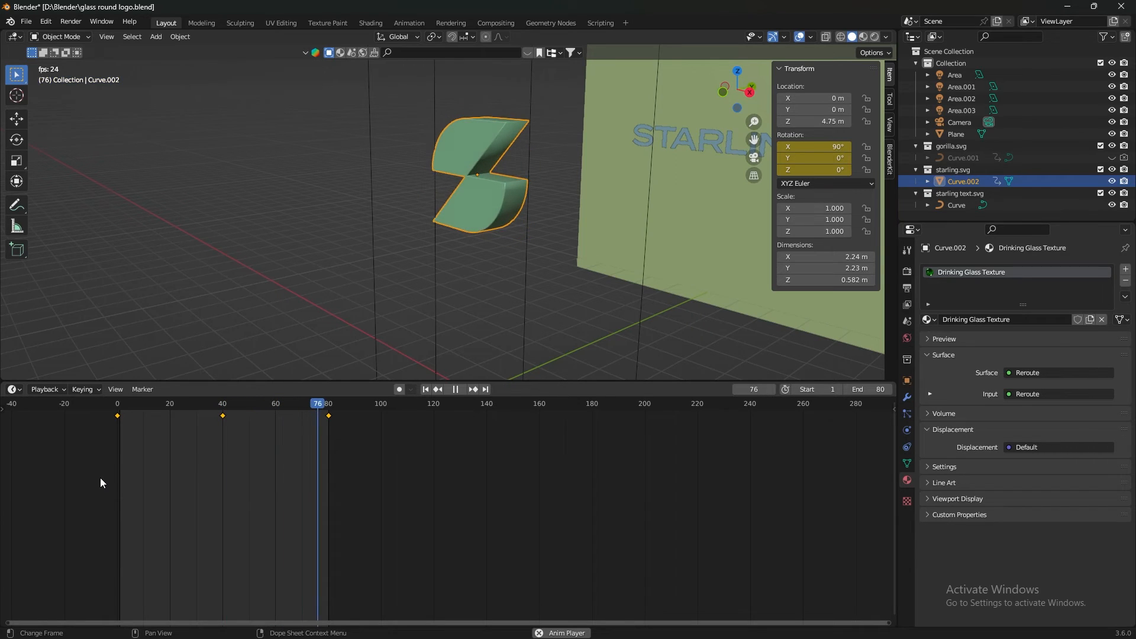
{"action": "key", "text": "space"}
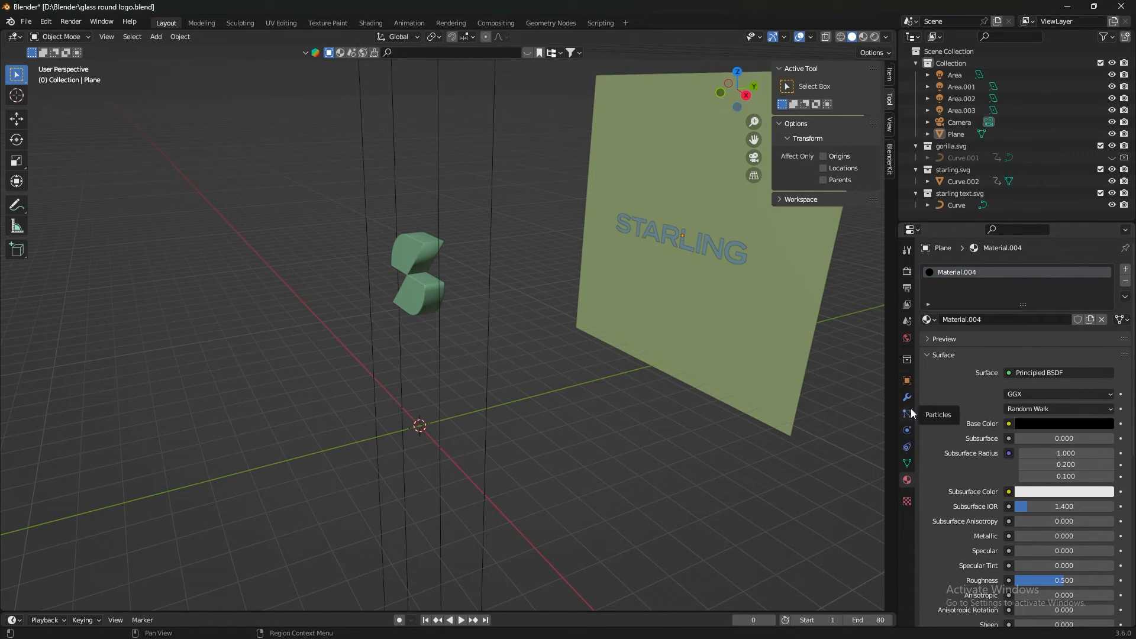
- Set the render output's file format to FFmpeg Video
{"action": "left_click", "coordinate": [909, 342]}
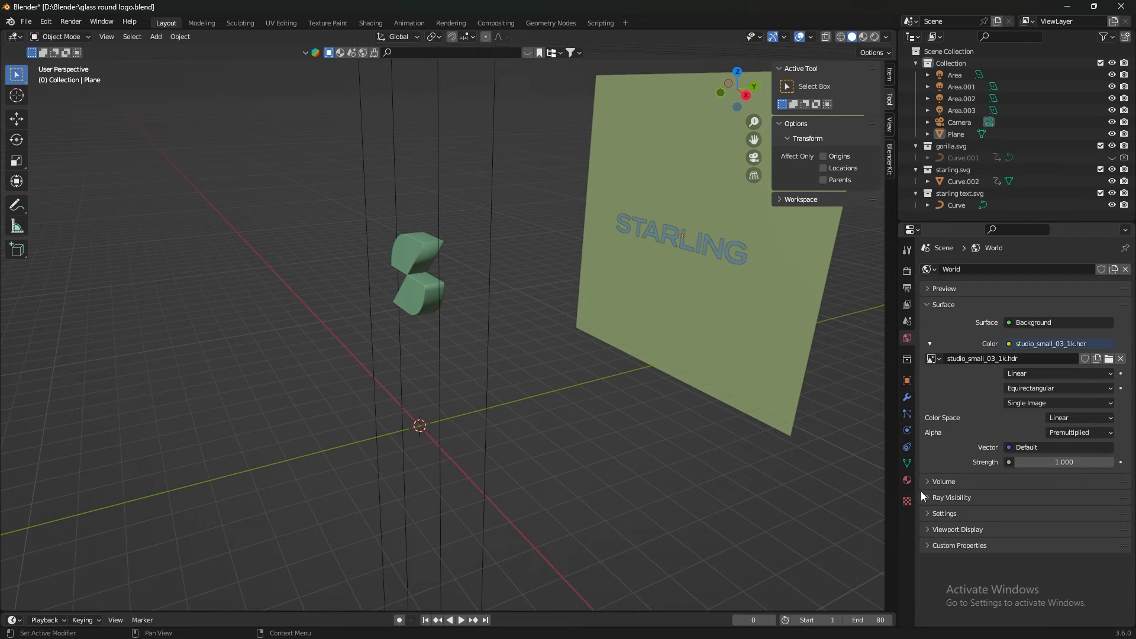
{"action": "middle_click_drag", "start_coordinate": [663, 408], "coordinate": [663, 373]}
{"action": "left_click", "coordinate": [907, 271]}
{"action": "left_click", "coordinate": [907, 288]}
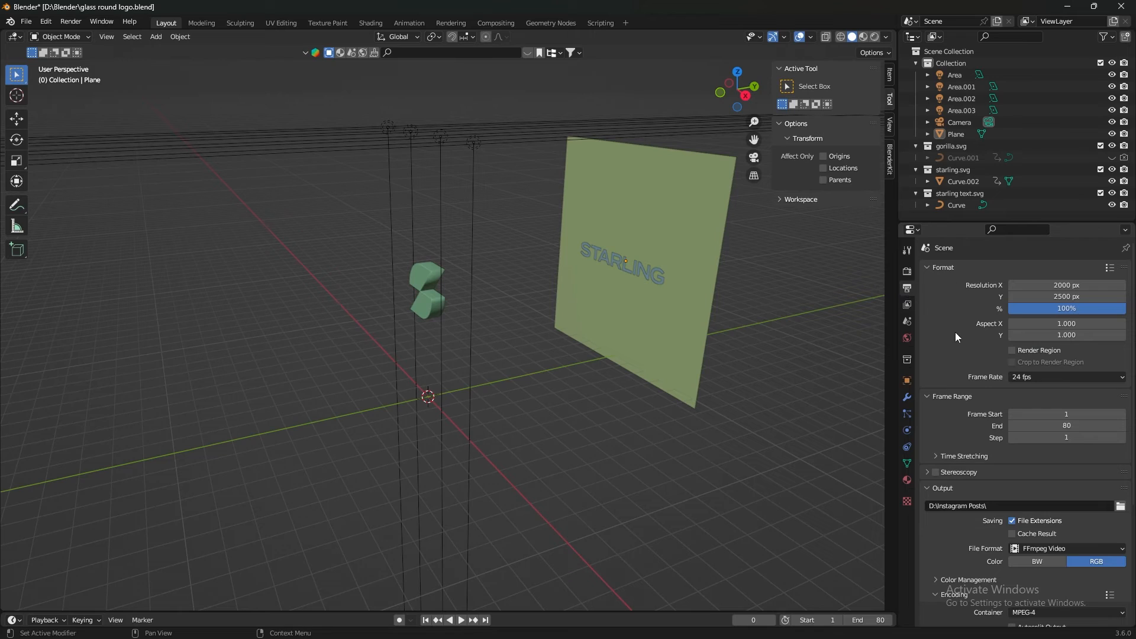
{"action": "scroll", "coordinate": [932, 307], "scroll_direction": "down", "scroll_amount": 2}
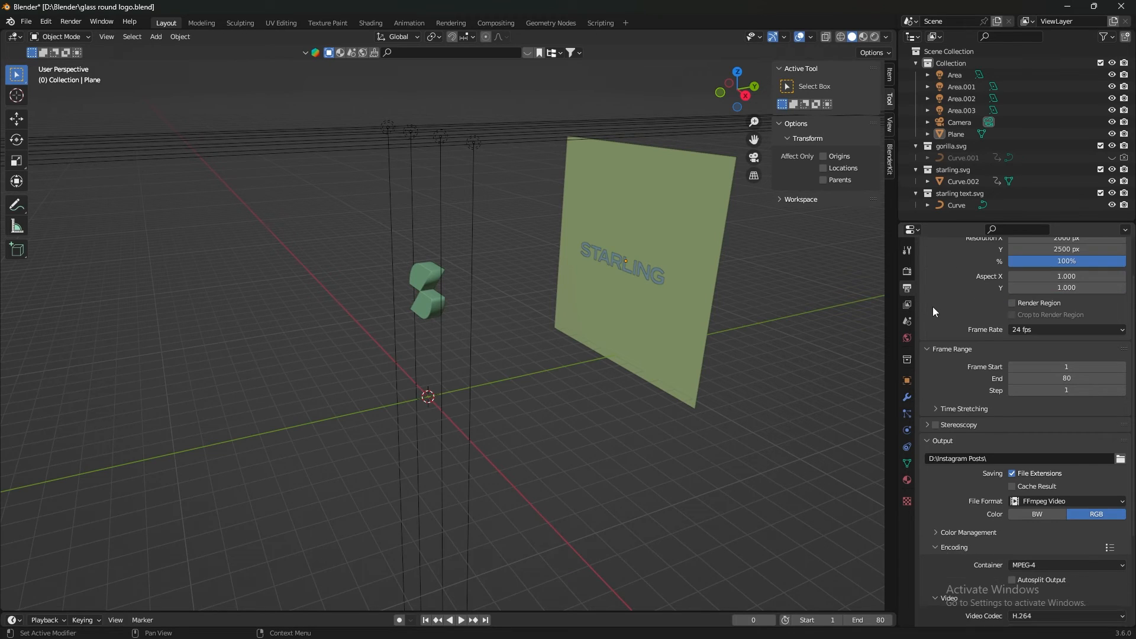
{"action": "scroll", "coordinate": [935, 289], "scroll_direction": "down", "scroll_amount": 1}
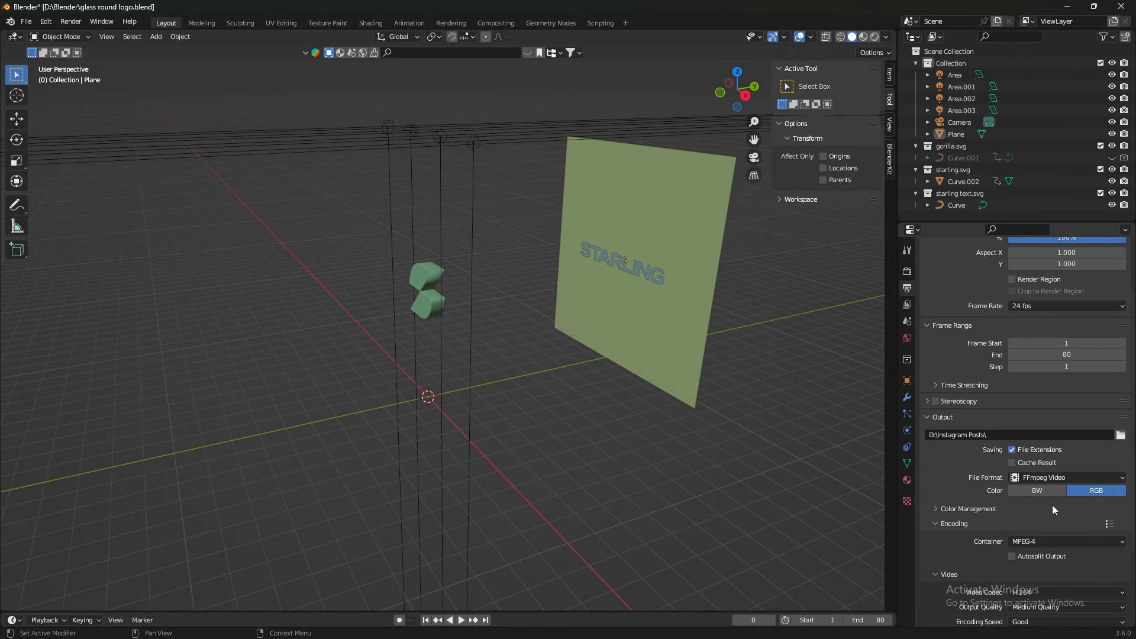
{"action": "left_click", "coordinate": [1064, 480]}
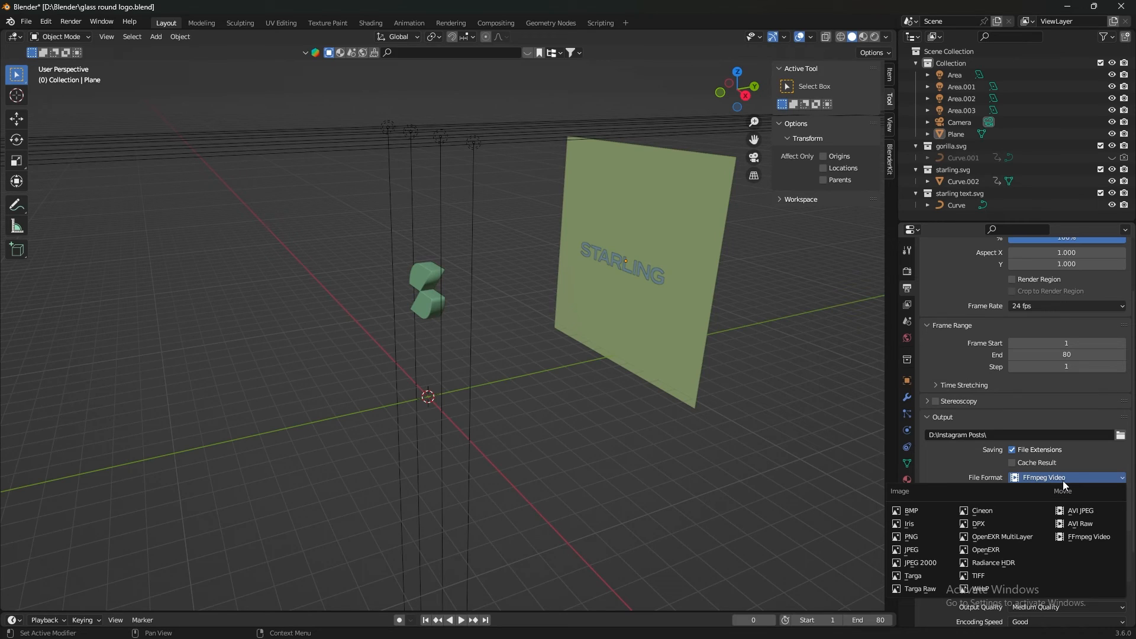
{"action": "left_click", "coordinate": [1088, 537]}
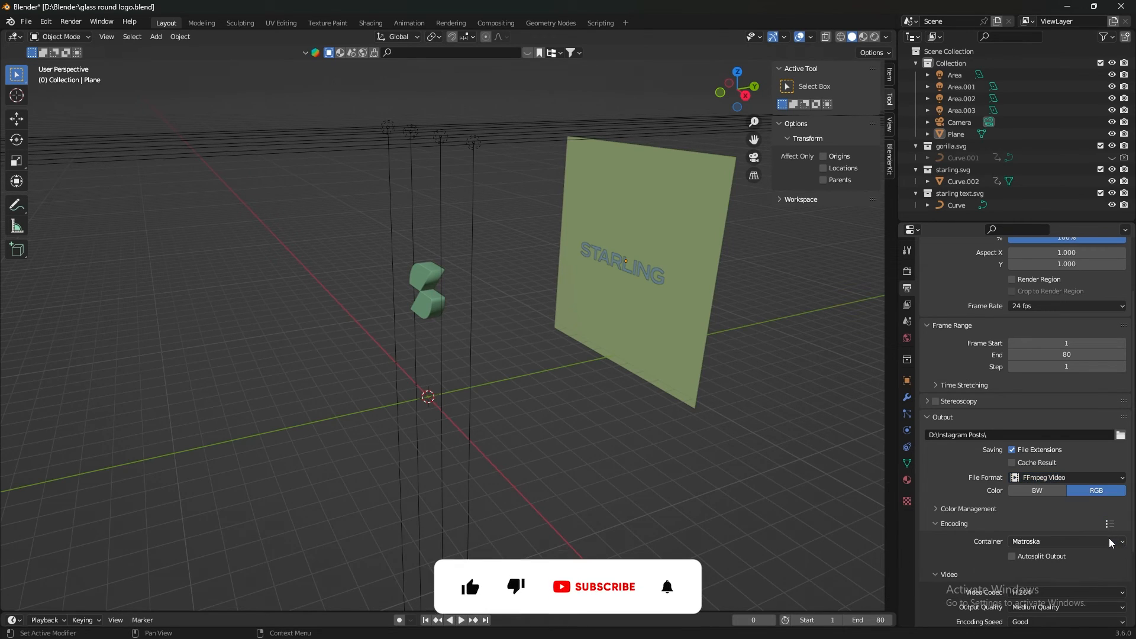
- Set the scene's output frame rate to 60 fps and review the video encoding settings
{"action": "scroll", "coordinate": [1084, 428], "scroll_direction": "up", "scroll_amount": 2}
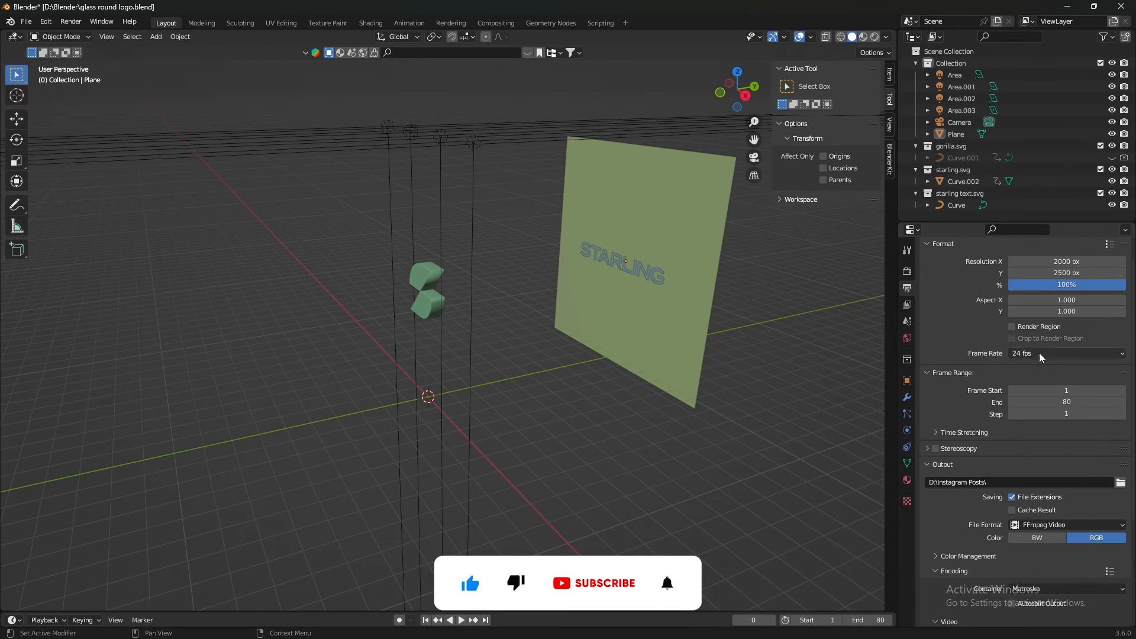
{"action": "left_click", "coordinate": [1048, 354]}
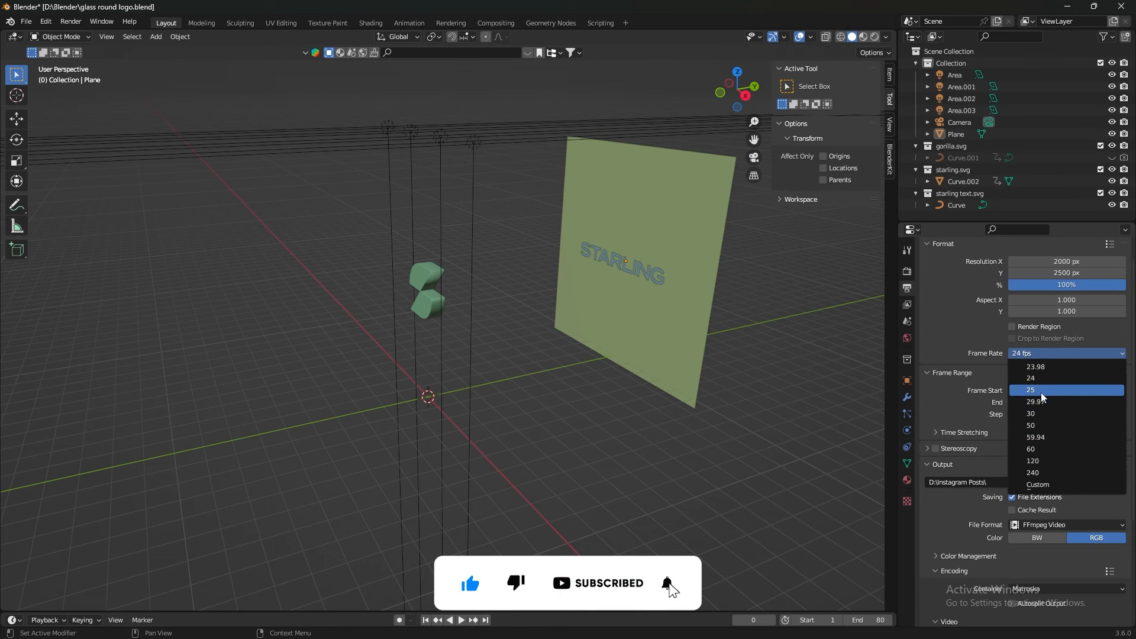
{"action": "left_click", "coordinate": [1046, 449]}
{"action": "scroll", "coordinate": [1058, 408], "scroll_direction": "down", "scroll_amount": 6}
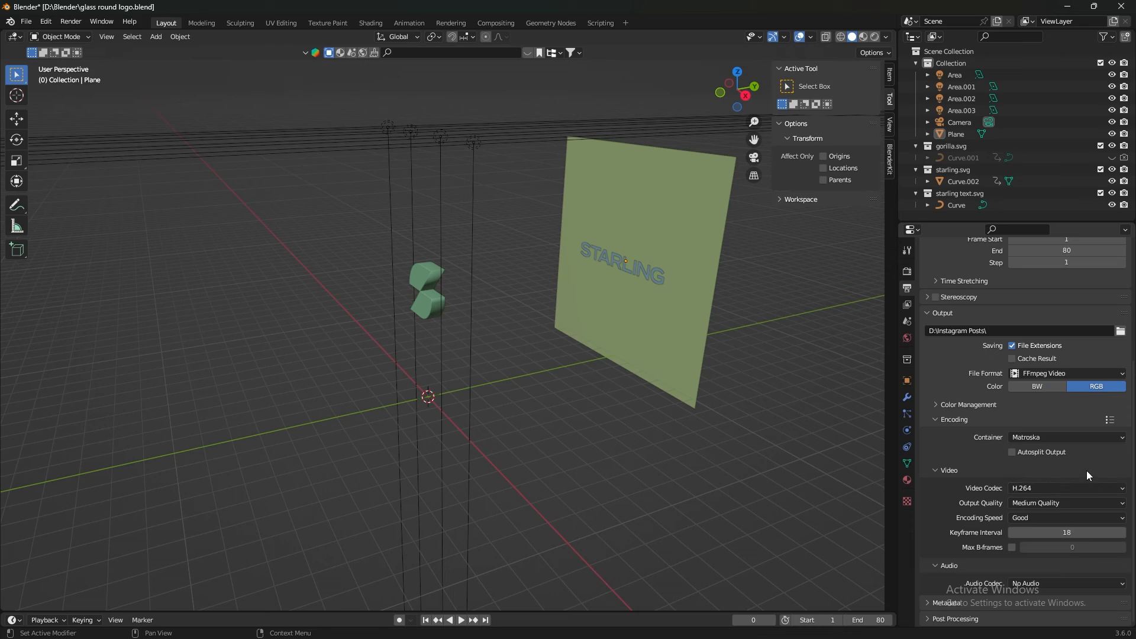
- Start rendering the animation and fit the whole frame into view in the render window
{"action": "left_click", "coordinate": [74, 21]}
{"action": "left_click", "coordinate": [70, 20]}
{"action": "left_click", "coordinate": [71, 22]}
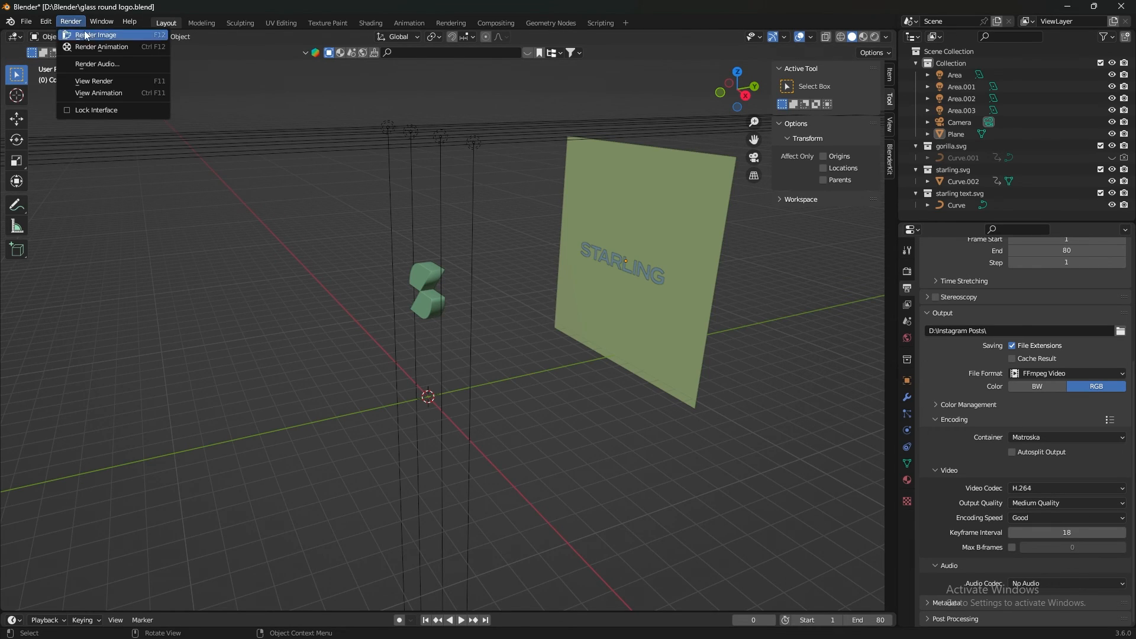
{"action": "left_click", "coordinate": [102, 51]}
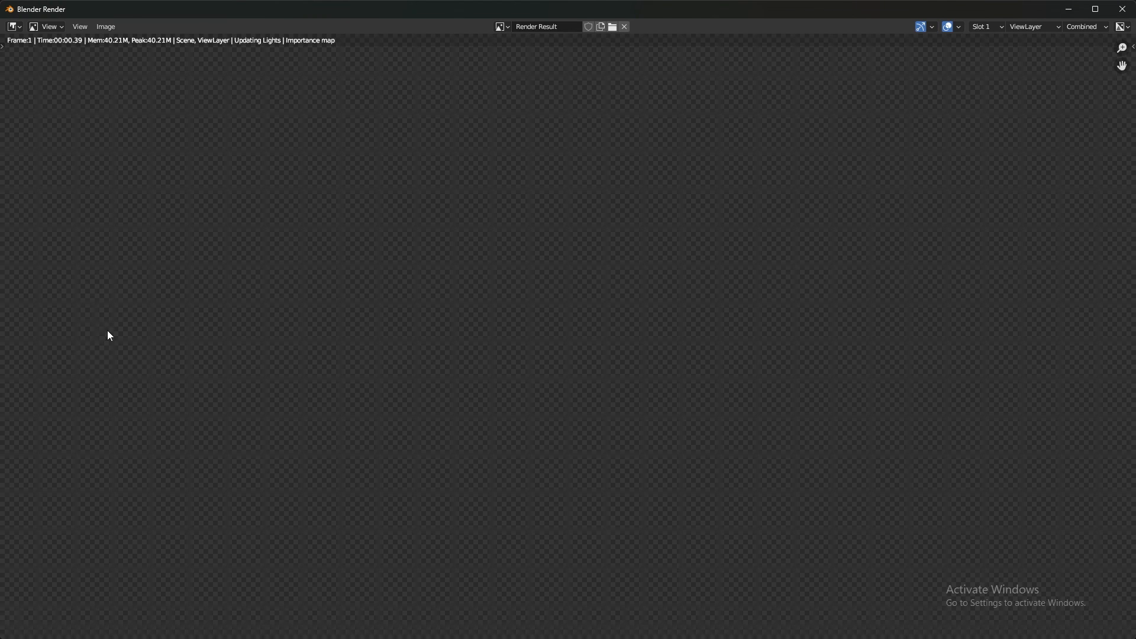
{"action": "scroll", "coordinate": [545, 364], "scroll_direction": "down", "scroll_amount": 5}
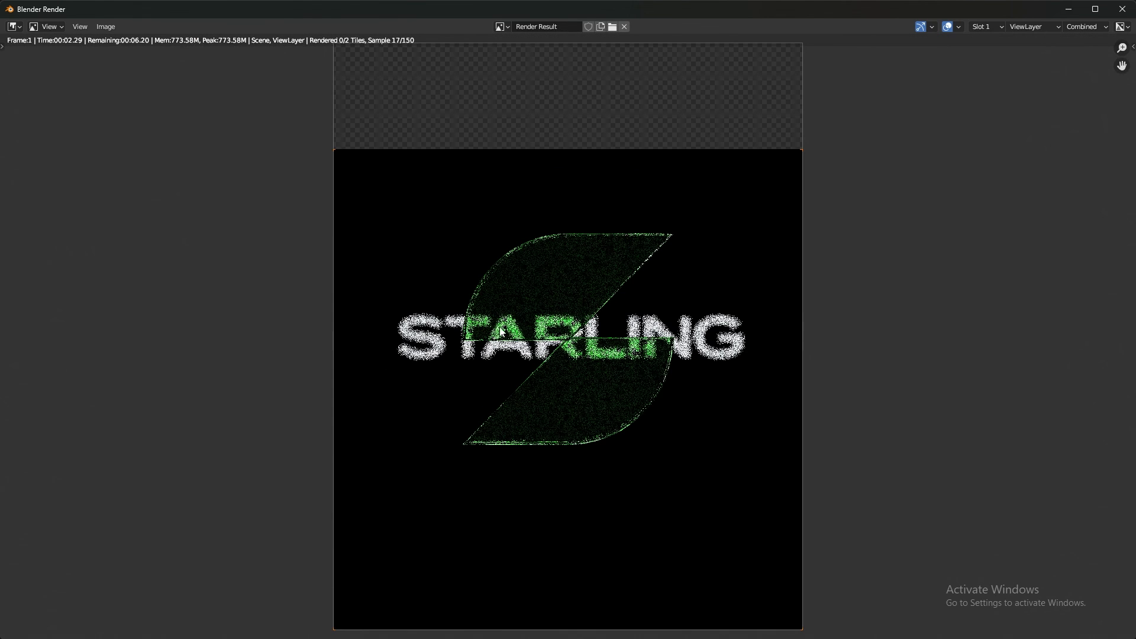